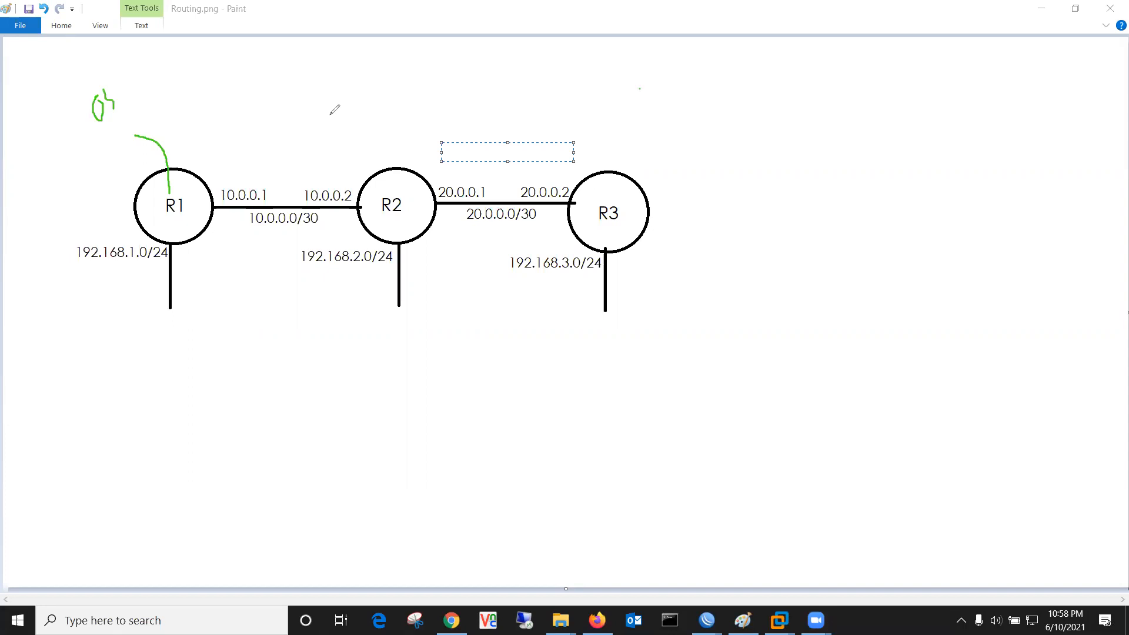
Step: Draw a green slash beside the note above R1 and a green box around the R1 label
left_click_drag(100, 134, 132, 103)
mouse_move(161, 190)
left_mouse_down()
mouse_move(197, 220)
mouse_move(156, 225)
mouse_move(156, 191)
left_mouse_up()
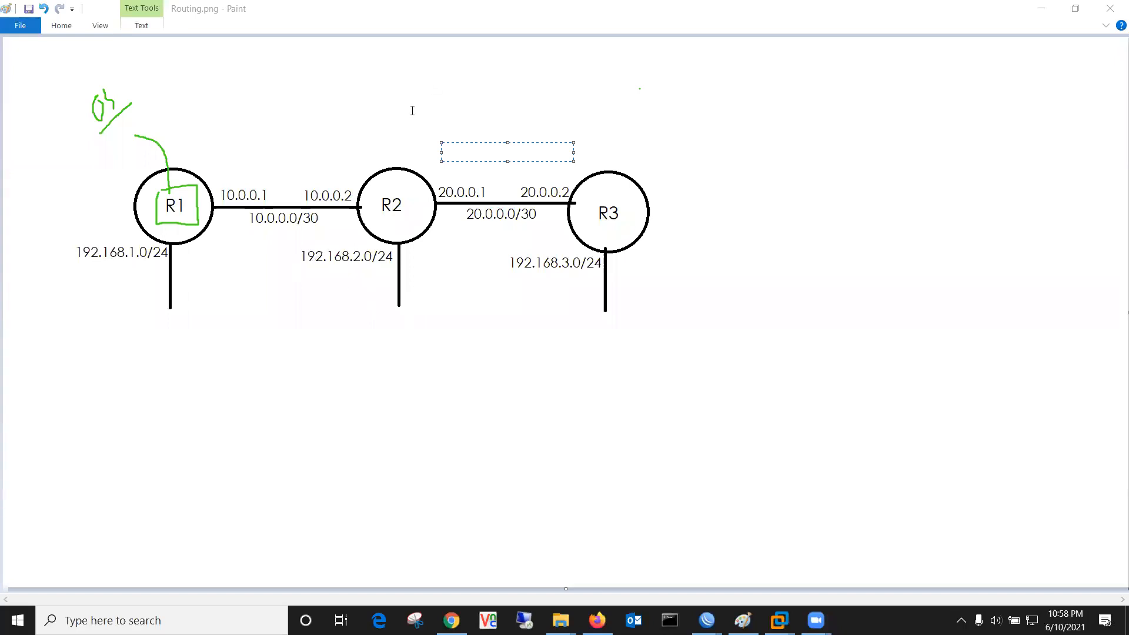
left_click(791, 213)
Step: Type 'router ospf 1' and 'network 192.168.1.0 0.0.0.255' as blue text beside R3
type("route")
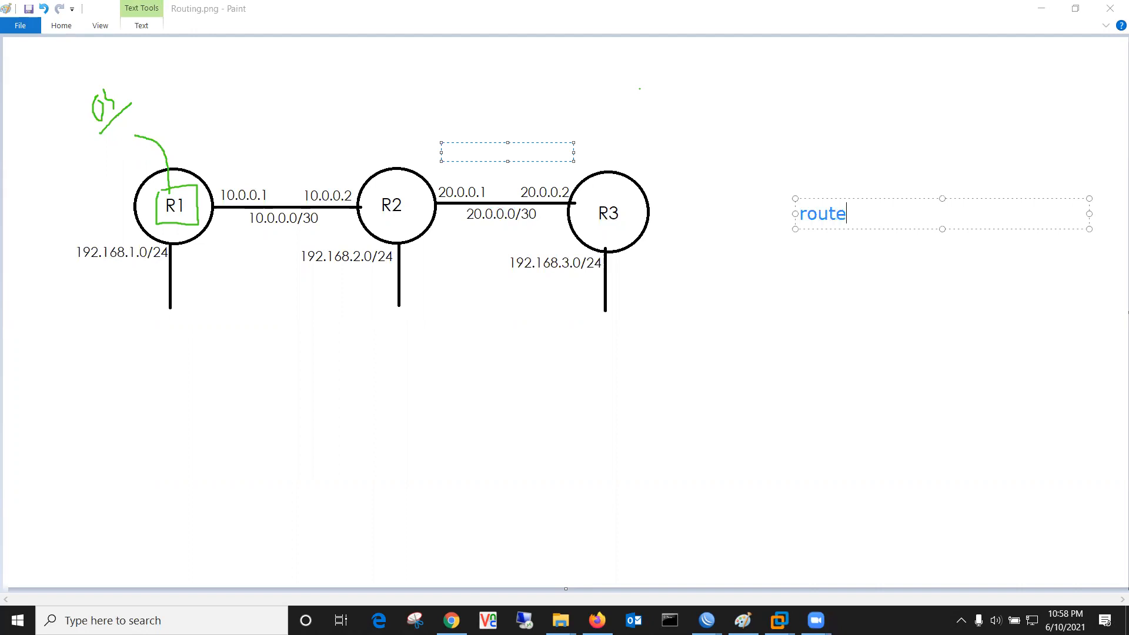
type("r ospf 1")
key("BackSpace")
type("2")
key("BackSpace")
type("3")
key("BackSpace")
type("1")
key("Return")
type("network ")
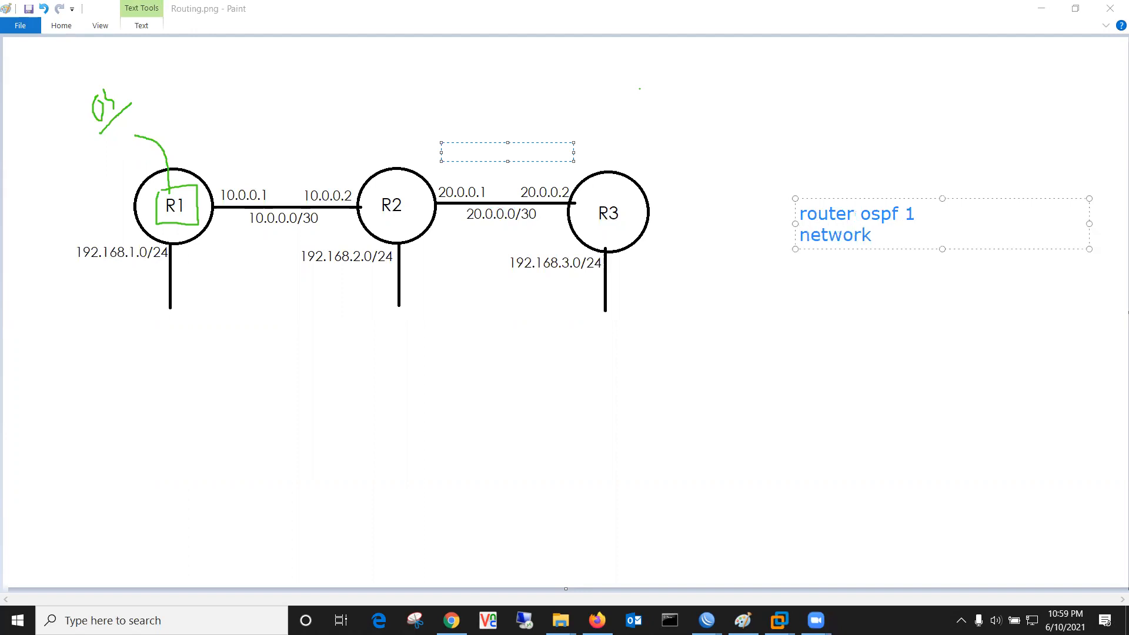
type("192.168")
type(".1.0")
type("0.0")
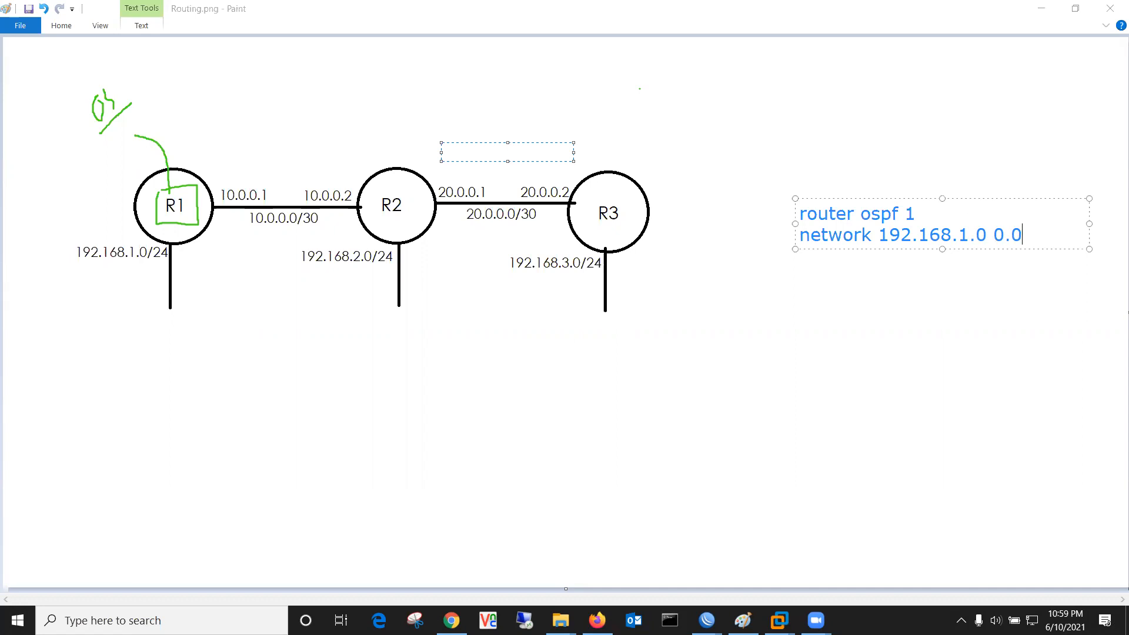
type(".0.255")
Step: Widen the text box leftward, select the 0.0.0.255 wildcard mask, and commit the text
left_click_drag(795, 223, 704, 230)
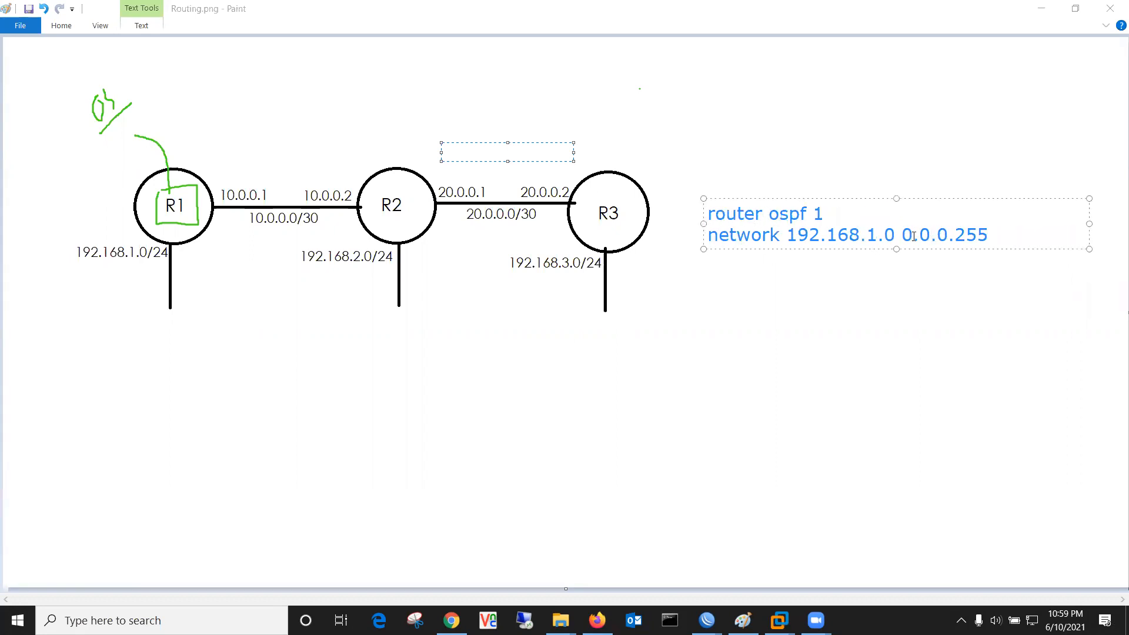
left_click_drag(903, 235, 928, 235)
double_click(913, 245)
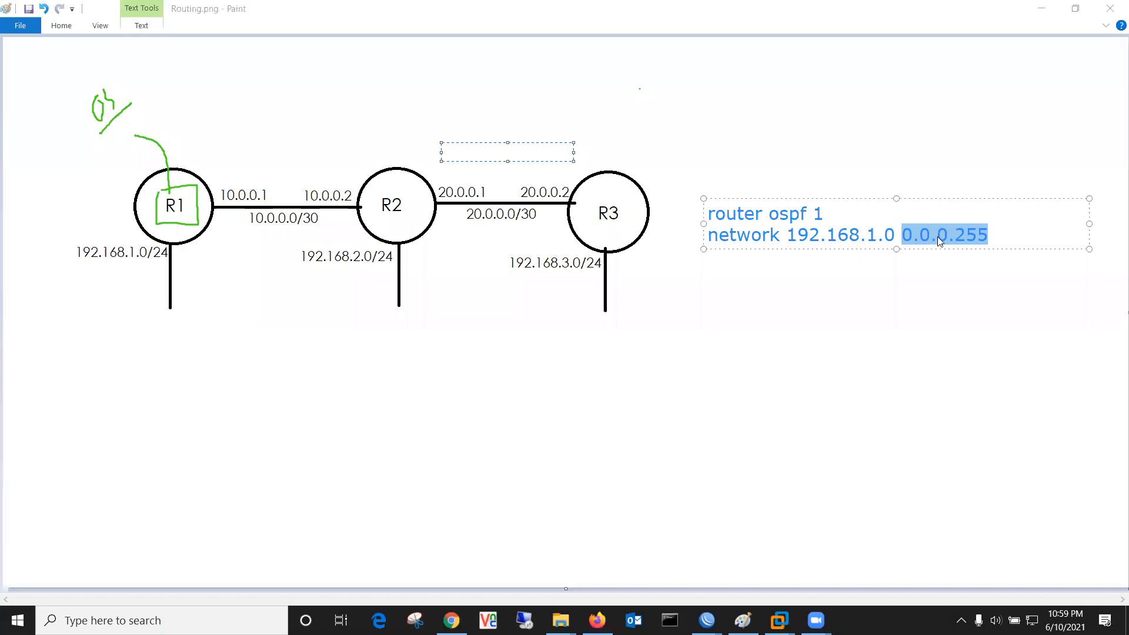
left_click(653, 107)
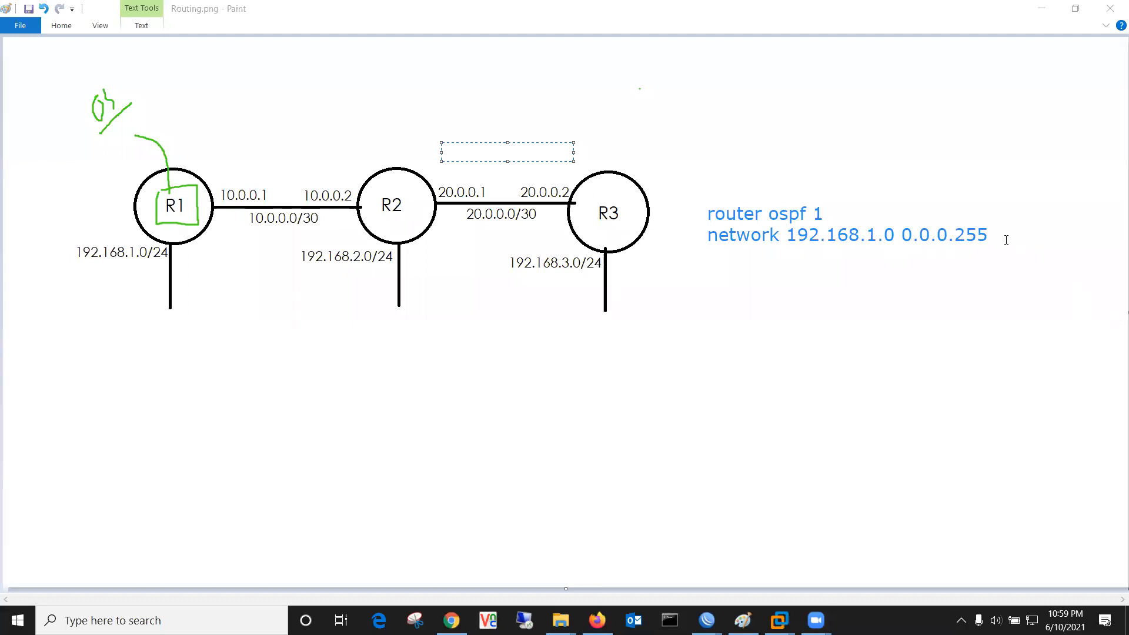
Step: Add 'area 0' after the network line and outline the OSPF commands in green
left_click(1001, 222)
type("area 1")
key("BackSpace")
type("0")
left_click_drag(1047, 221, 1041, 219)
left_click(1033, 212)
mouse_move(716, 200)
left_mouse_down()
mouse_move(1070, 202)
mouse_move(680, 262)
mouse_move(735, 197)
left_mouse_up()
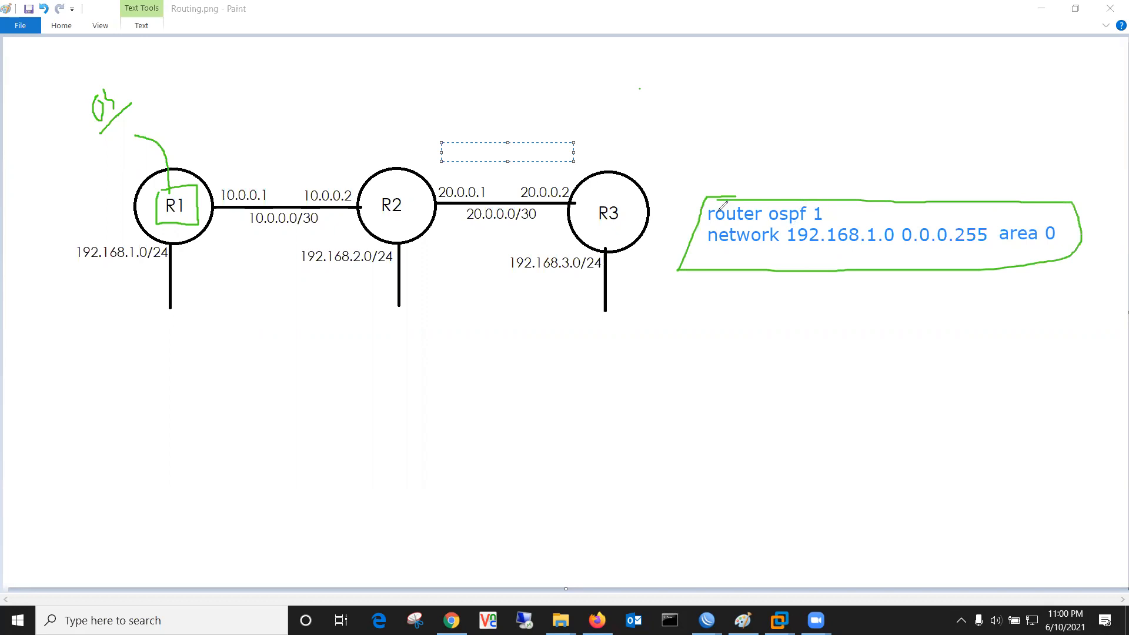
mouse_move(717, 205)
left_mouse_down()
mouse_move(794, 203)
mouse_move(764, 191)
mouse_move(785, 147)
mouse_move(824, 147)
left_mouse_up()
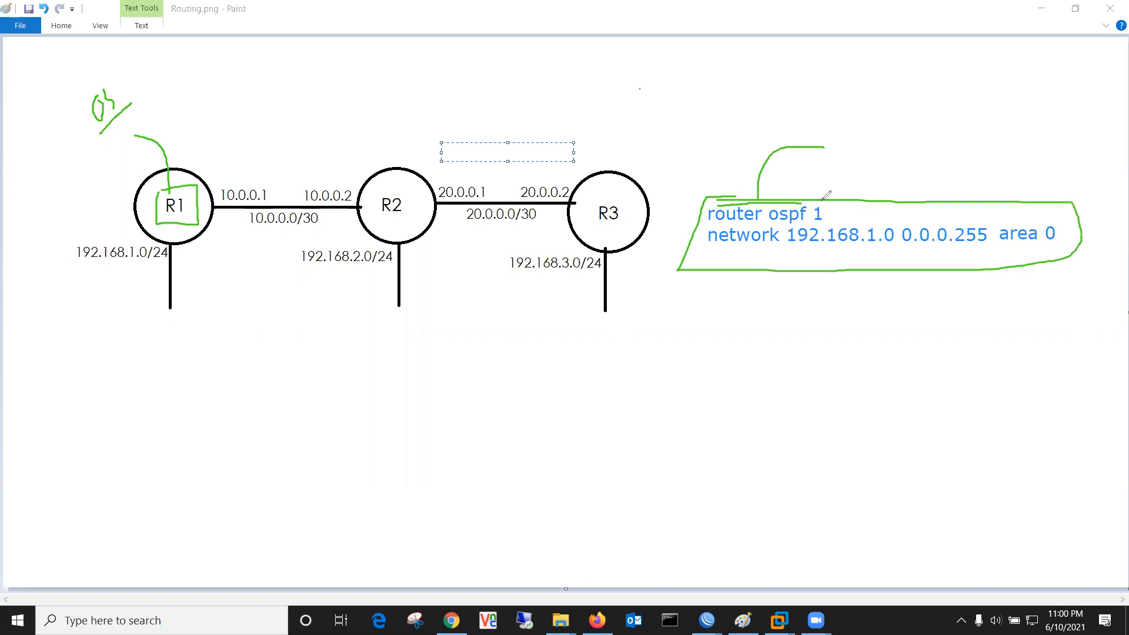
Step: Circle the process number 1 and sketch a green router circle with four links below
mouse_move(807, 210)
left_mouse_down()
mouse_move(826, 192)
mouse_move(828, 229)
mouse_move(811, 224)
mouse_move(809, 201)
left_mouse_up()
left_click_drag(668, 444, 749, 416)
left_click_drag(723, 472, 685, 411)
mouse_move(674, 365)
left_mouse_down()
mouse_move(691, 353)
mouse_move(690, 372)
left_mouse_up()
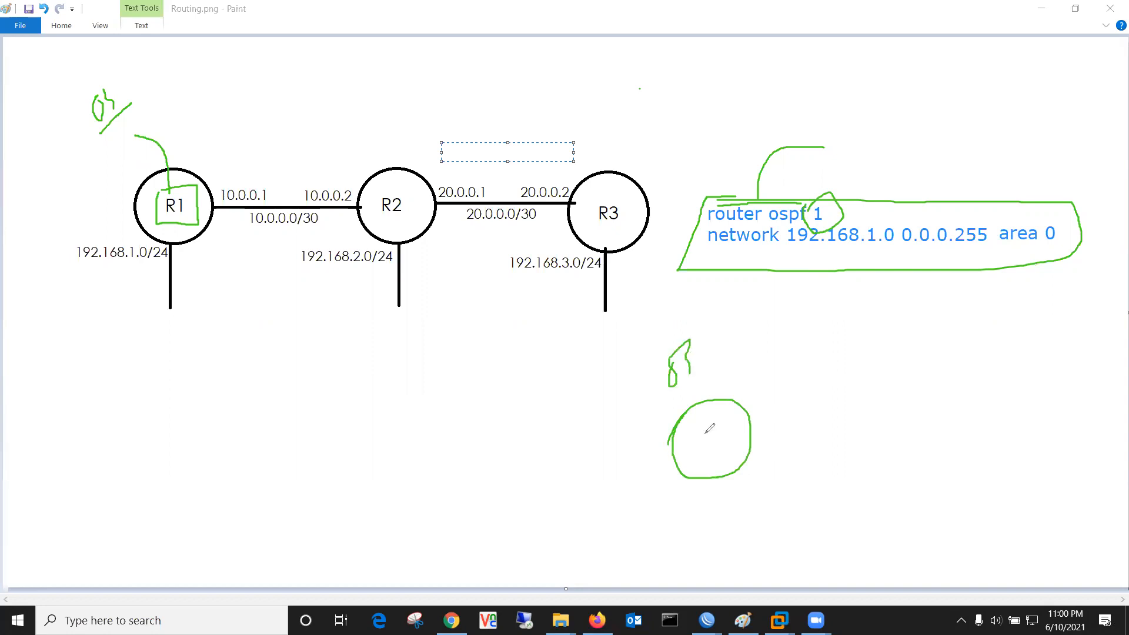
left_click_drag(679, 439, 455, 445)
left_click_drag(738, 439, 928, 440)
left_click_drag(729, 400, 783, 325)
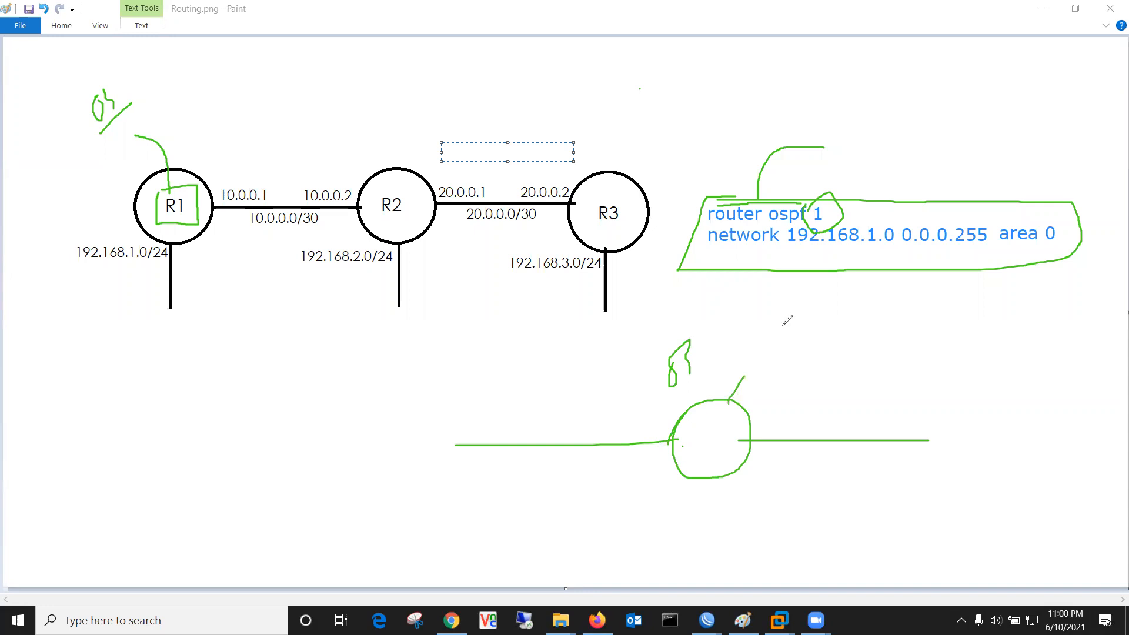
left_click_drag(742, 462, 770, 523)
Step: Add a right-hand router, a box on the upper link, loops around the links, and a line from the circled 1
mouse_move(927, 420)
left_mouse_down()
mouse_move(908, 465)
mouse_move(932, 411)
left_mouse_up()
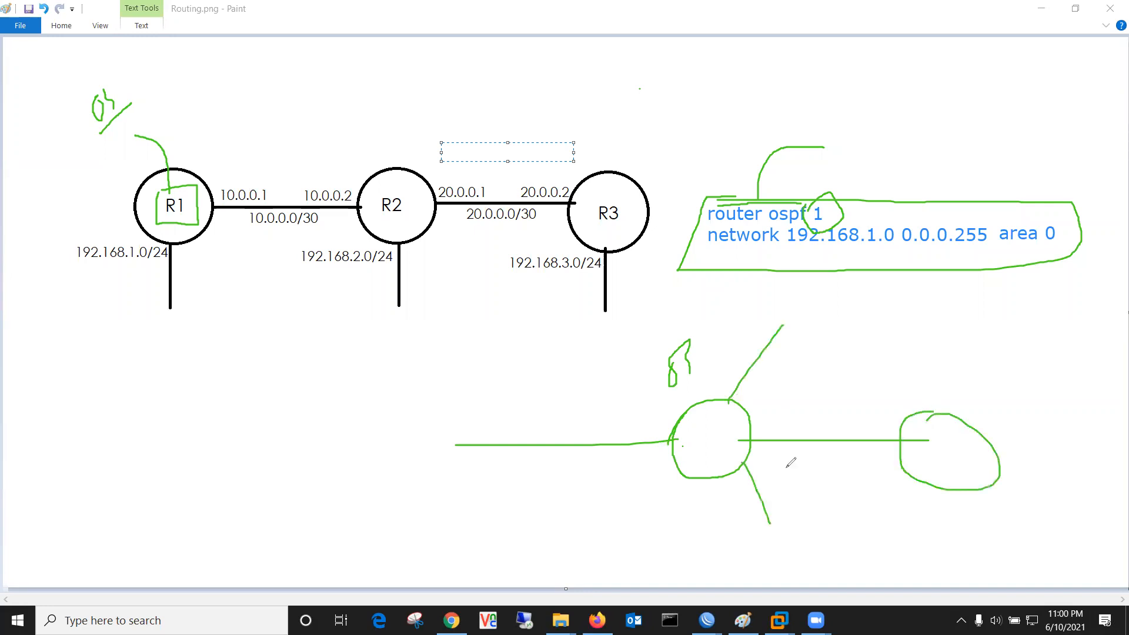
left_click_drag(756, 433, 764, 445)
left_click_drag(904, 432, 913, 449)
mouse_move(741, 432)
left_mouse_down()
mouse_move(926, 426)
mouse_move(784, 454)
mouse_move(744, 414)
mouse_move(911, 402)
mouse_move(803, 465)
mouse_move(734, 430)
mouse_move(742, 407)
left_mouse_up()
mouse_move(829, 300)
left_mouse_down()
mouse_move(829, 322)
mouse_move(775, 305)
left_mouse_up()
mouse_move(727, 379)
left_mouse_down()
mouse_move(801, 338)
mouse_move(711, 417)
mouse_move(722, 360)
left_mouse_up()
mouse_move(561, 409)
left_mouse_down()
mouse_move(623, 488)
mouse_move(379, 462)
mouse_move(616, 413)
left_mouse_up()
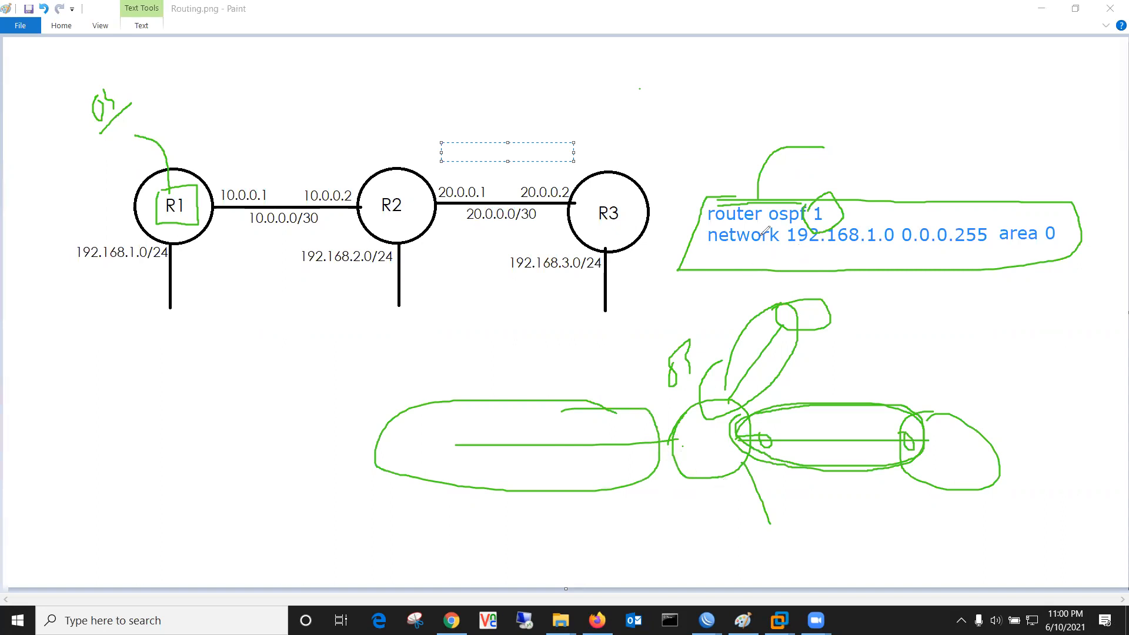
left_click_drag(825, 210, 877, 158)
Step: Draw a green loop around R1, R2 and R3, then undo it
mouse_move(72, 152)
left_mouse_down()
mouse_move(611, 124)
mouse_move(672, 172)
left_mouse_up()
mouse_move(671, 269)
left_mouse_down()
mouse_move(135, 317)
mouse_move(86, 156)
left_mouse_up()
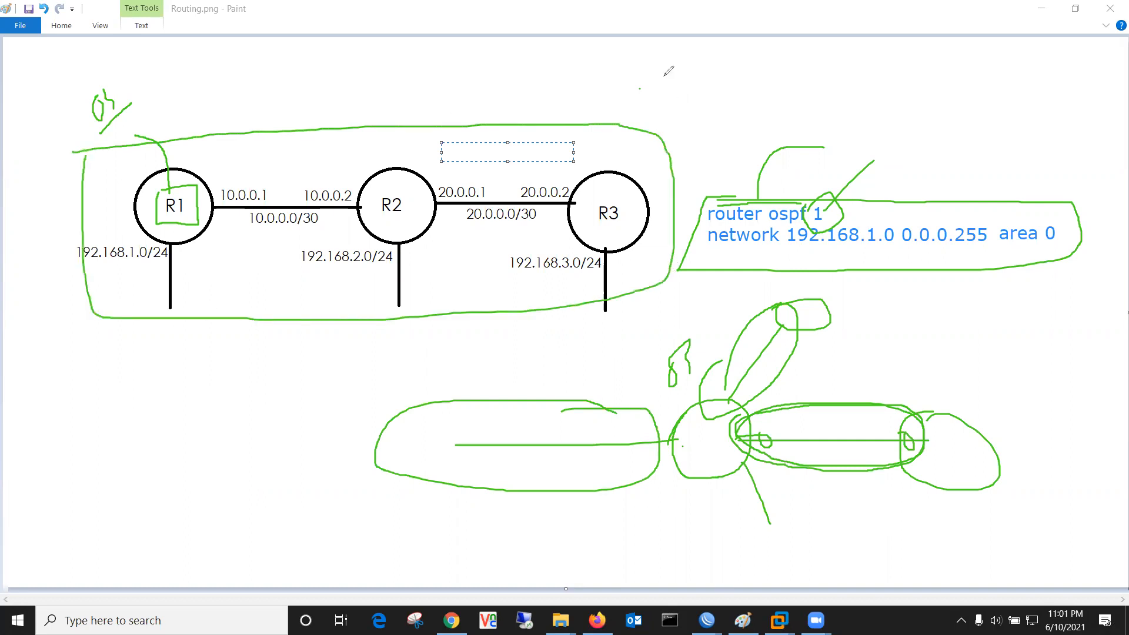
key("ctrl+z")
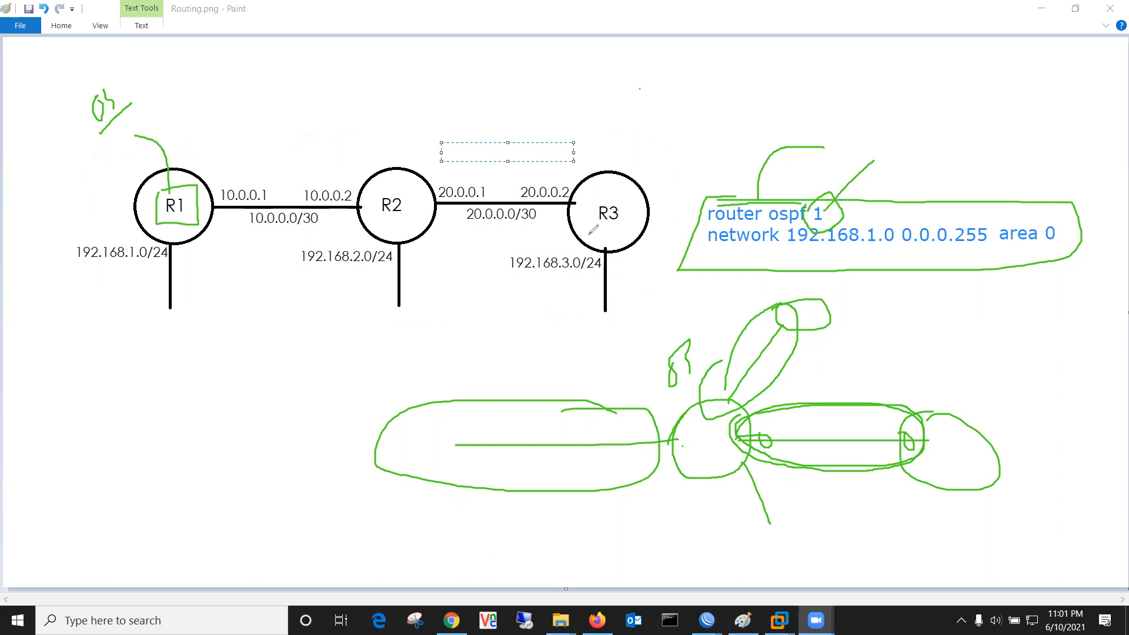
Step: Draw a line from the circled 1 up to a green box and add a circled 1 beside R1's note
mouse_move(839, 191)
left_mouse_down()
mouse_move(876, 154)
mouse_move(882, 108)
left_mouse_up()
mouse_move(905, 57)
left_mouse_down()
mouse_move(940, 97)
mouse_move(942, 54)
mouse_move(902, 58)
left_mouse_up()
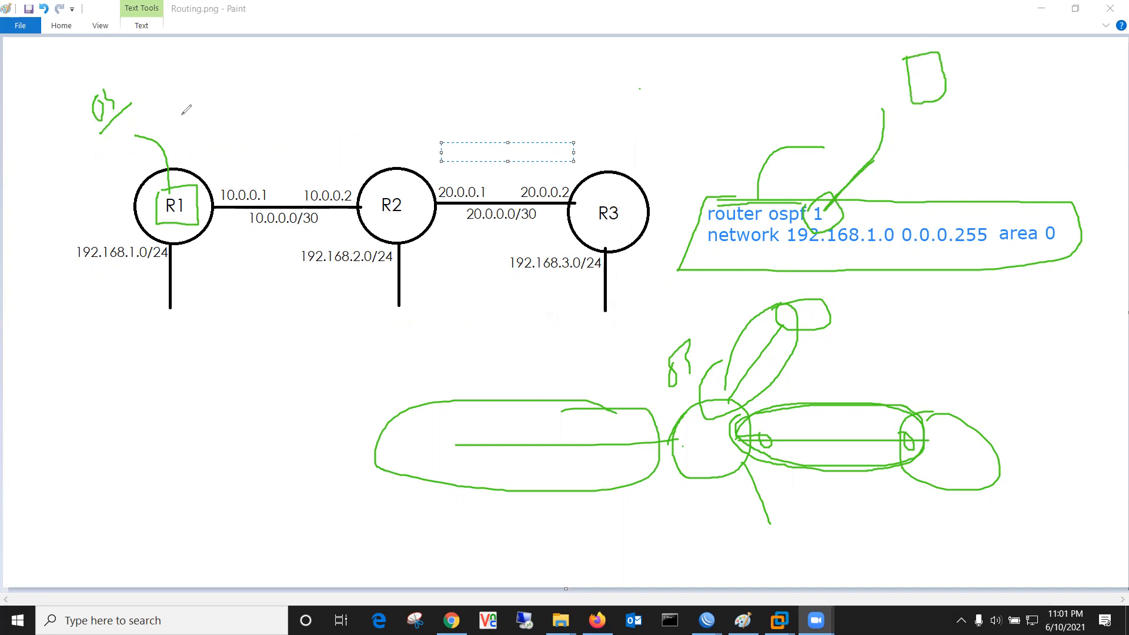
mouse_move(174, 100)
left_mouse_down()
mouse_move(182, 112)
mouse_move(189, 83)
mouse_move(200, 115)
mouse_move(163, 101)
left_mouse_up()
left_click_drag(171, 239, 171, 322)
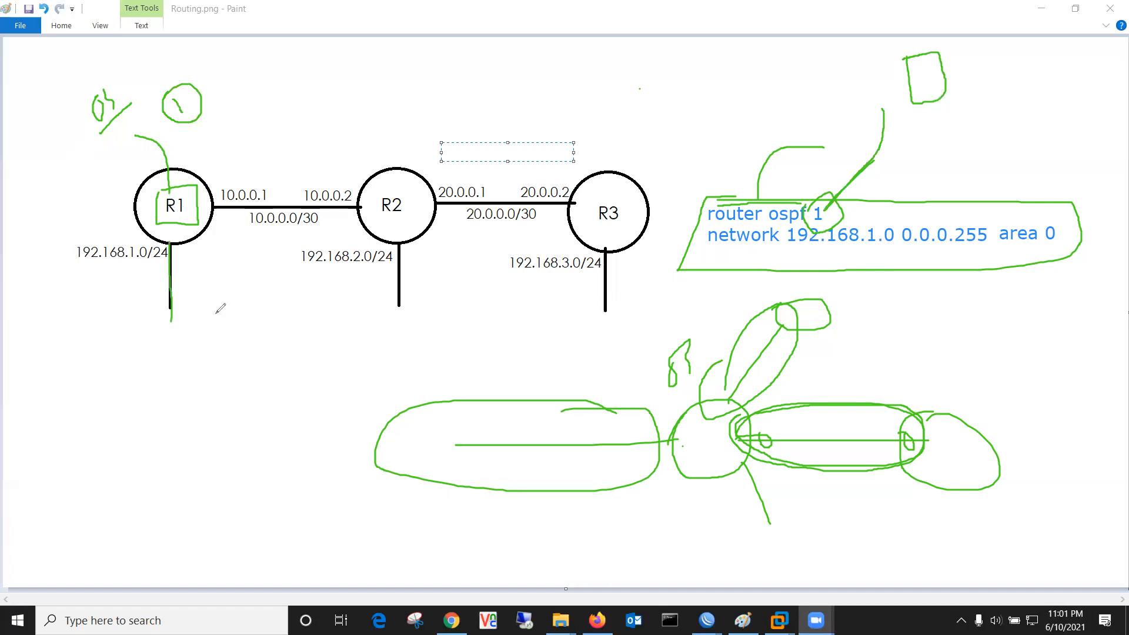
Step: Underline 192.168.1.0/24, 10.0.0.0/30, 192.168.2.0/24, 20.0.0.0/30 and 192.168.3.0/24 in green
left_click_drag(159, 267, 82, 275)
left_click_drag(262, 237, 296, 236)
left_click_drag(392, 274, 299, 279)
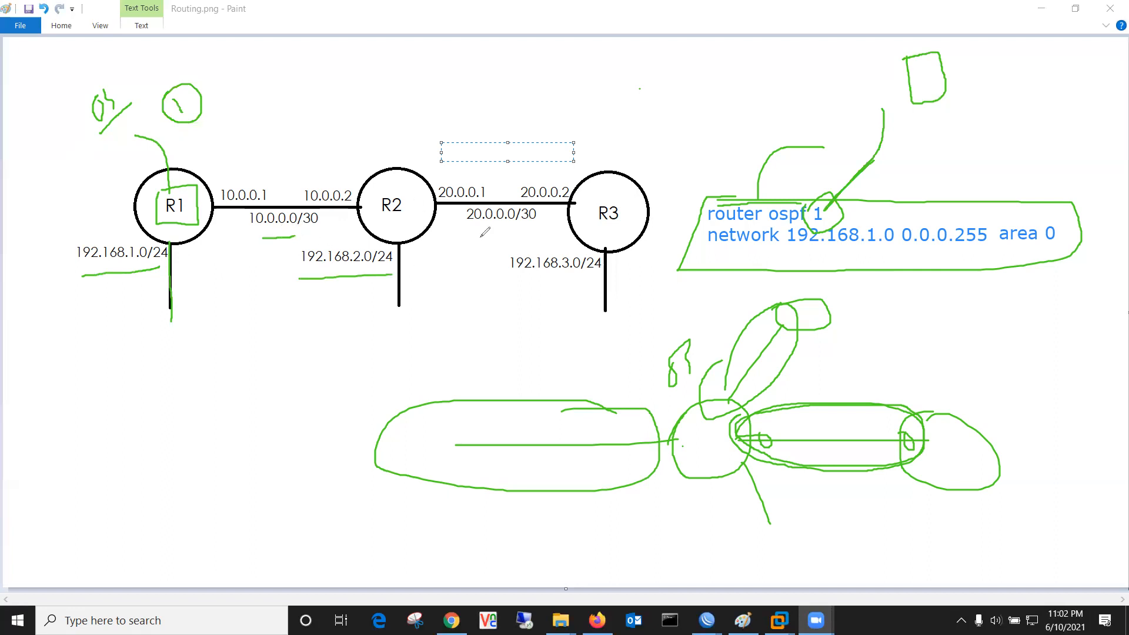
left_click_drag(466, 224, 540, 222)
left_click_drag(511, 280, 598, 278)
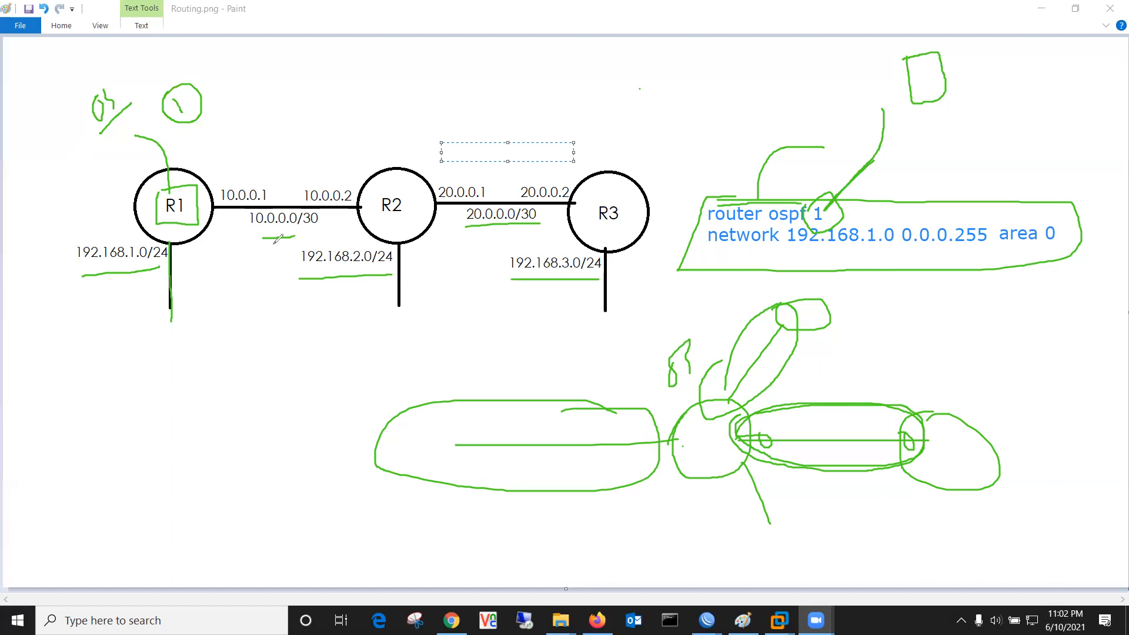
Step: Sketch a sun-like figure with radiating rays in the lower left of the canvas
left_click_drag(136, 416, 147, 413)
mouse_move(125, 438)
left_mouse_down()
mouse_move(158, 458)
mouse_move(174, 417)
mouse_move(126, 435)
mouse_move(160, 410)
mouse_move(140, 454)
mouse_move(77, 516)
left_mouse_up()
left_click_drag(154, 470, 128, 521)
left_click_drag(177, 447, 182, 512)
left_click_drag(174, 418, 244, 492)
left_click_drag(113, 446, 78, 458)
left_click_drag(103, 415, 123, 420)
left_click_drag(115, 385, 134, 409)
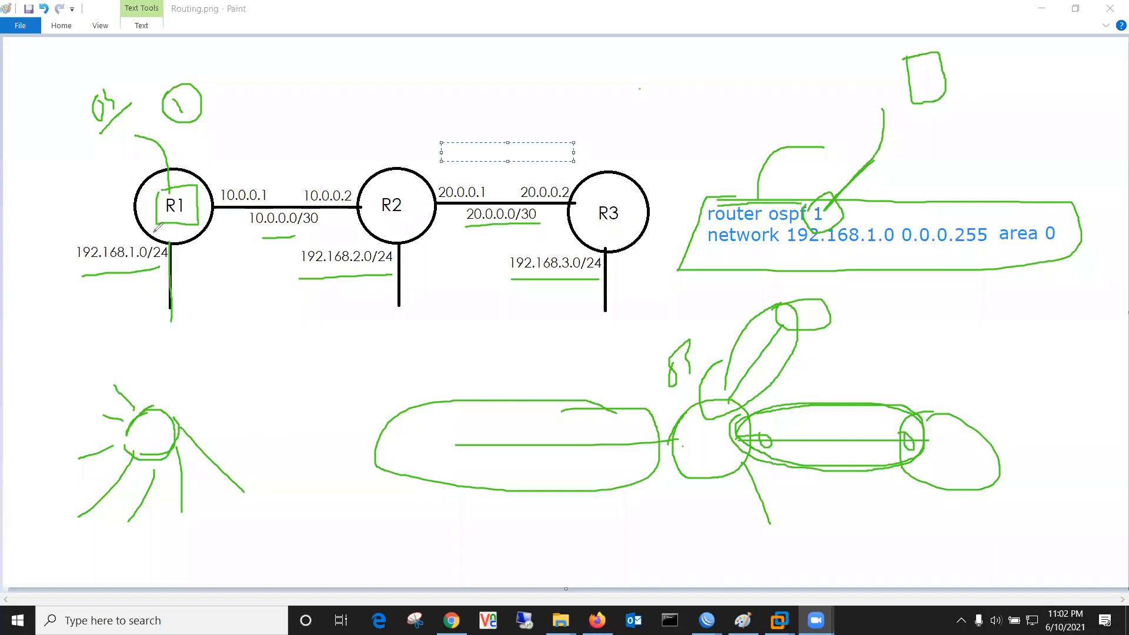
Step: Box 'area 0' in green and erase all sketches below the topology
mouse_move(998, 246)
left_mouse_down()
mouse_move(1055, 254)
mouse_move(1068, 216)
mouse_move(997, 219)
left_mouse_up()
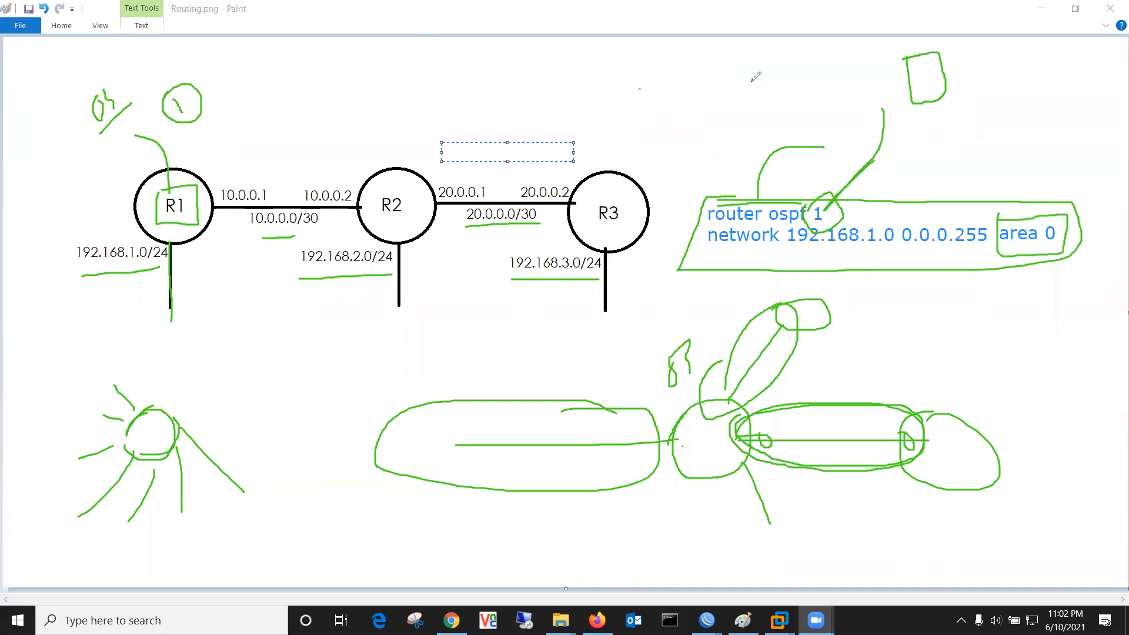
mouse_move(1026, 435)
left_mouse_down()
mouse_move(460, 446)
mouse_move(854, 327)
mouse_move(760, 312)
mouse_move(685, 353)
mouse_move(816, 345)
mouse_move(737, 487)
mouse_move(764, 429)
mouse_move(917, 433)
mouse_move(184, 429)
mouse_move(115, 396)
mouse_move(112, 406)
mouse_move(143, 406)
mouse_move(111, 456)
mouse_move(184, 475)
mouse_move(136, 507)
left_mouse_up()
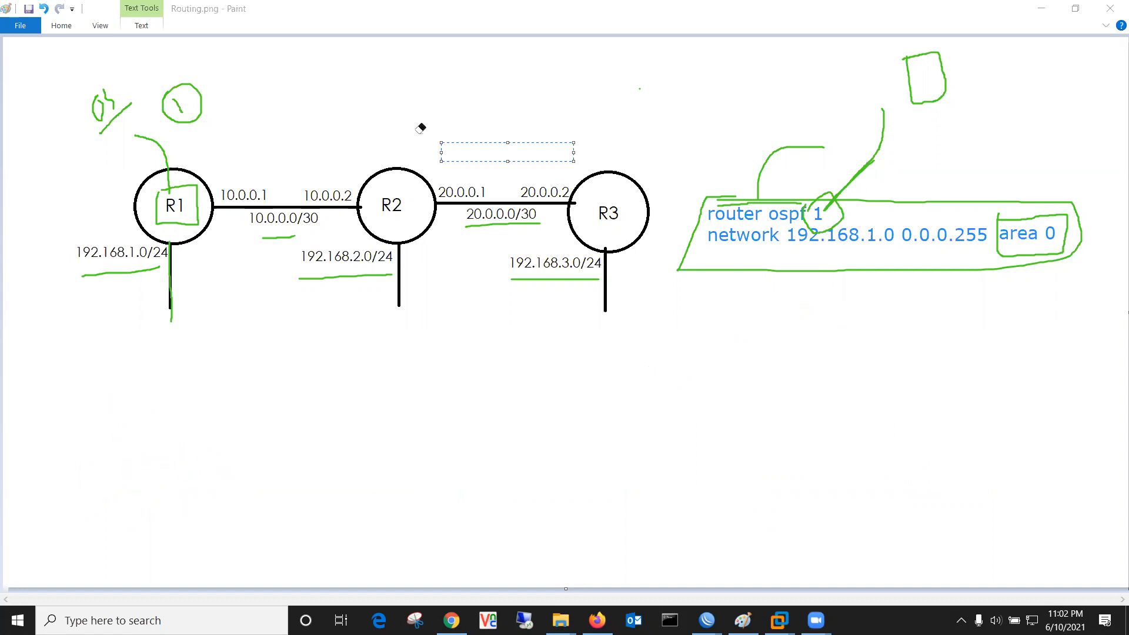
Step: Write 'link state' over 'distance vector' in blue text beneath the R1–R2 routers
left_click(245, 414)
type("link state")
key("Return")
type("distance vector")
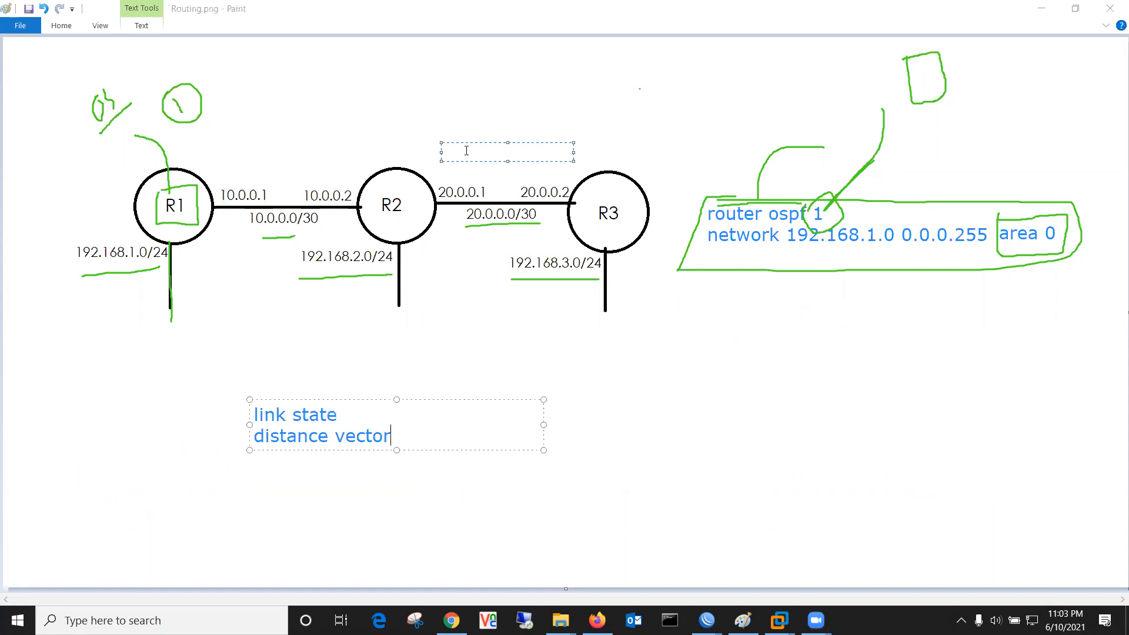
left_click(466, 151)
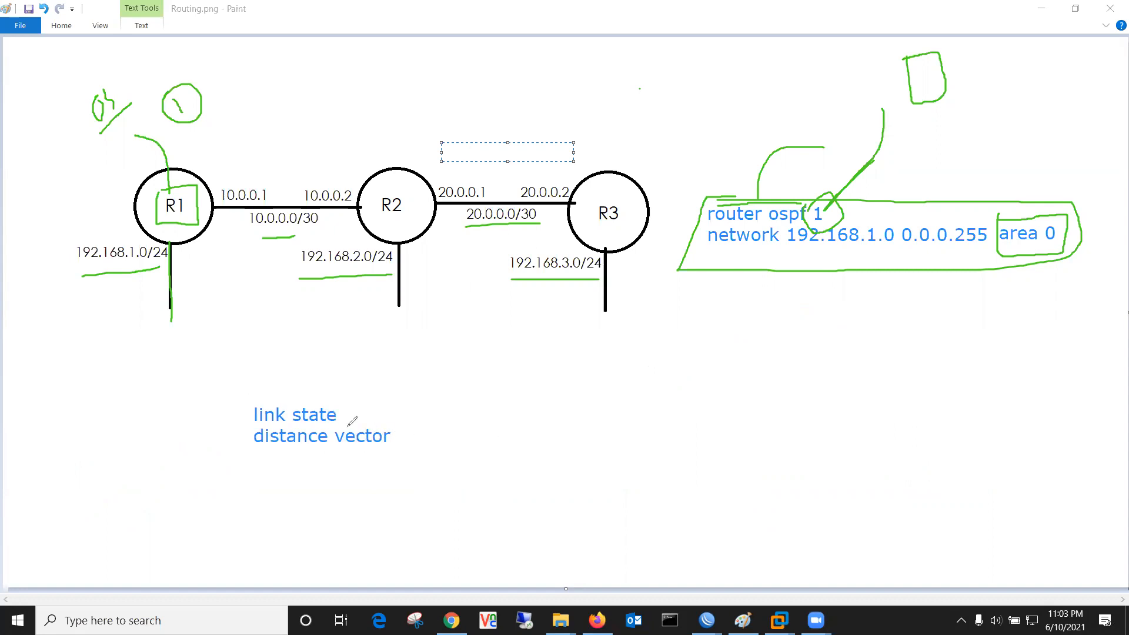
Step: Sketch a green ring of five router loops joined by links
left_click_drag(600, 410, 614, 446)
left_click_drag(800, 328, 801, 341)
left_click_drag(993, 409, 1005, 420)
mouse_move(1029, 504)
left_mouse_down()
mouse_move(1019, 540)
mouse_move(1000, 502)
left_mouse_up()
mouse_move(783, 522)
left_mouse_down()
mouse_move(742, 540)
mouse_move(733, 500)
left_mouse_up()
mouse_move(622, 412)
left_mouse_down()
mouse_move(758, 347)
mouse_move(1043, 421)
mouse_move(1032, 519)
mouse_move(810, 533)
left_mouse_up()
left_click_drag(727, 512, 617, 442)
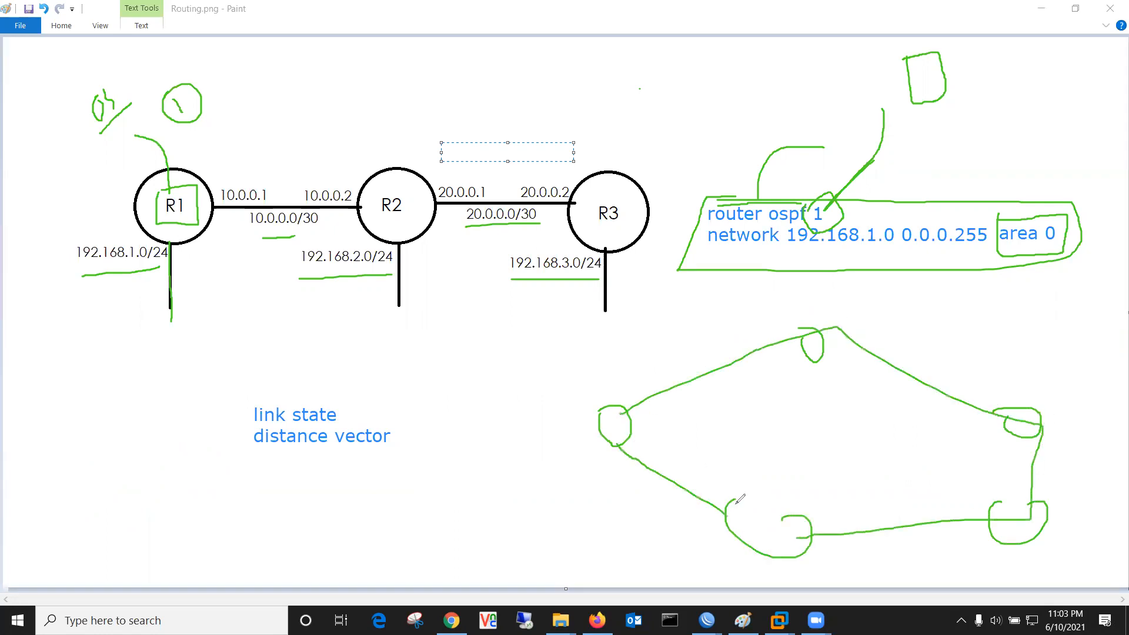
left_click_drag(731, 500, 806, 516)
Step: Tick 'link state', circle the left router, and draw an LST table beside it
mouse_move(205, 415)
left_mouse_down()
mouse_move(231, 426)
mouse_move(271, 398)
left_mouse_up()
mouse_move(344, 415)
left_mouse_down()
mouse_move(405, 397)
mouse_move(425, 369)
left_mouse_up()
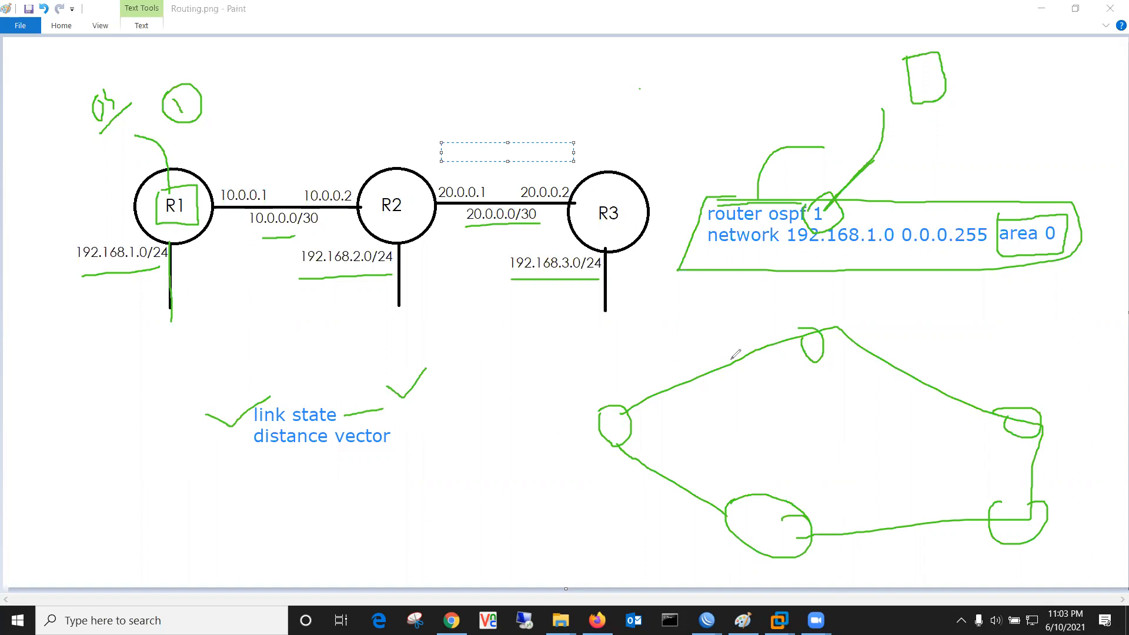
mouse_move(615, 404)
left_mouse_down()
mouse_move(635, 436)
mouse_move(589, 432)
left_mouse_up()
mouse_move(517, 382)
left_mouse_down()
mouse_move(540, 492)
mouse_move(586, 489)
mouse_move(582, 385)
mouse_move(527, 385)
left_mouse_up()
mouse_move(537, 333)
left_mouse_down()
mouse_move(550, 360)
mouse_move(563, 340)
mouse_move(557, 356)
mouse_move(590, 357)
left_mouse_up()
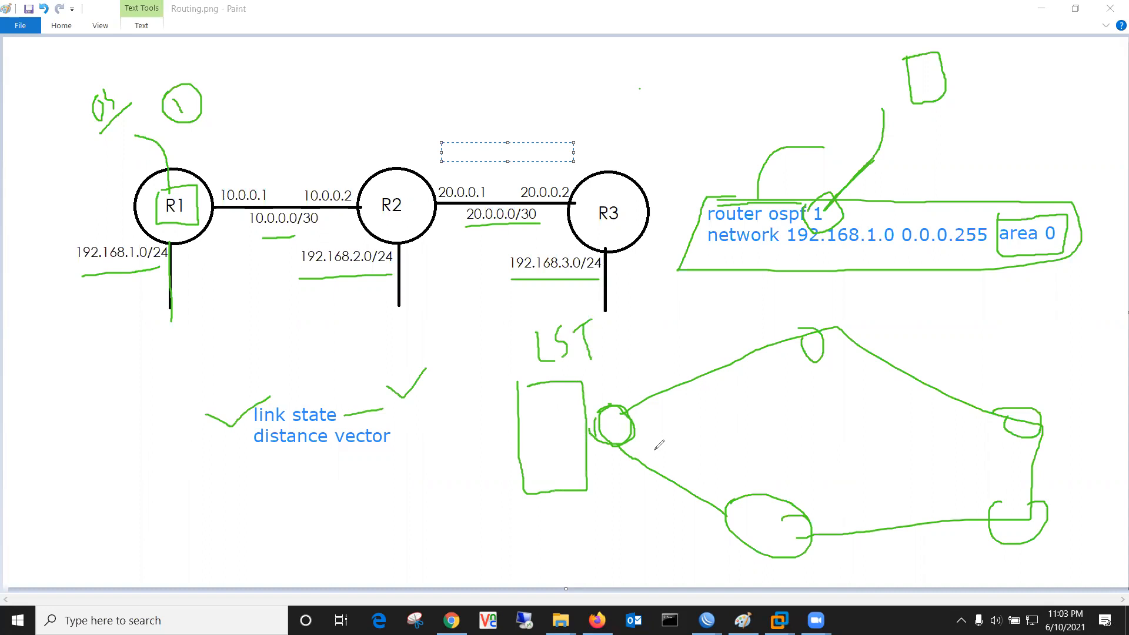
Step: Add entries to the green table, extend it downward, and mark the top, right and bottom routers
left_click_drag(518, 382, 530, 386)
left_click_drag(797, 321, 811, 323)
left_click_drag(818, 298, 814, 327)
mouse_move(545, 409)
left_mouse_down()
mouse_move(563, 408)
mouse_move(570, 438)
left_mouse_up()
left_click_drag(1018, 394, 1050, 382)
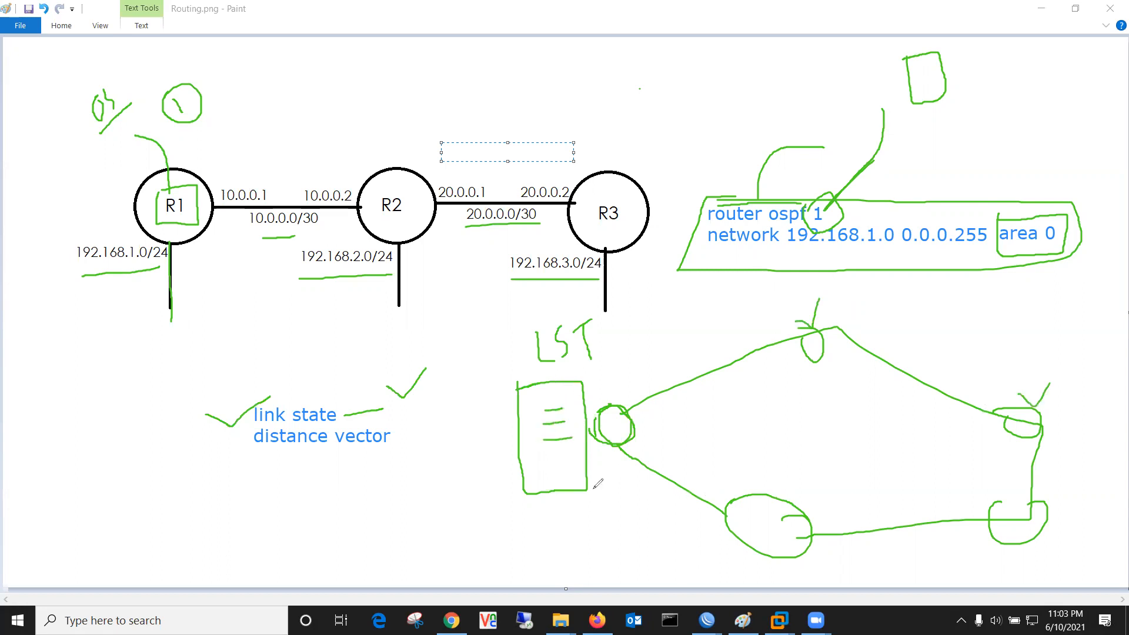
mouse_move(551, 457)
left_mouse_down()
mouse_move(581, 458)
mouse_move(567, 473)
left_mouse_up()
left_click_drag(797, 532, 817, 553)
left_click_drag(1007, 518, 1036, 530)
mouse_move(552, 514)
left_mouse_down()
mouse_move(573, 512)
mouse_move(564, 530)
left_mouse_up()
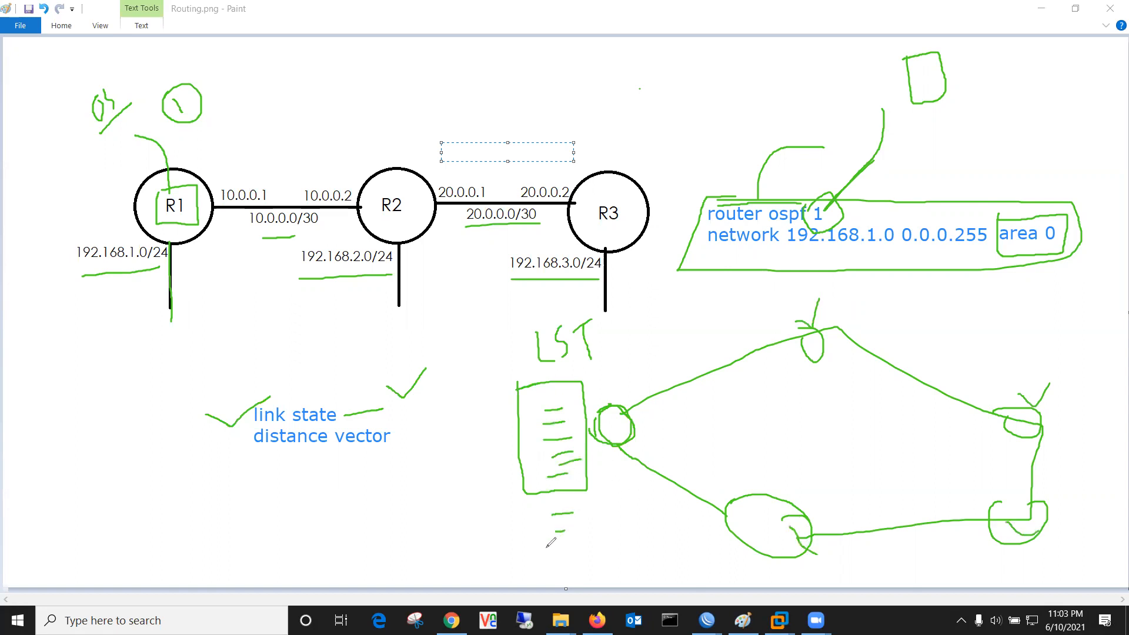
mouse_move(518, 388)
left_mouse_down()
mouse_move(536, 521)
mouse_move(586, 555)
mouse_move(591, 406)
mouse_move(516, 385)
mouse_move(535, 552)
mouse_move(588, 557)
left_mouse_up()
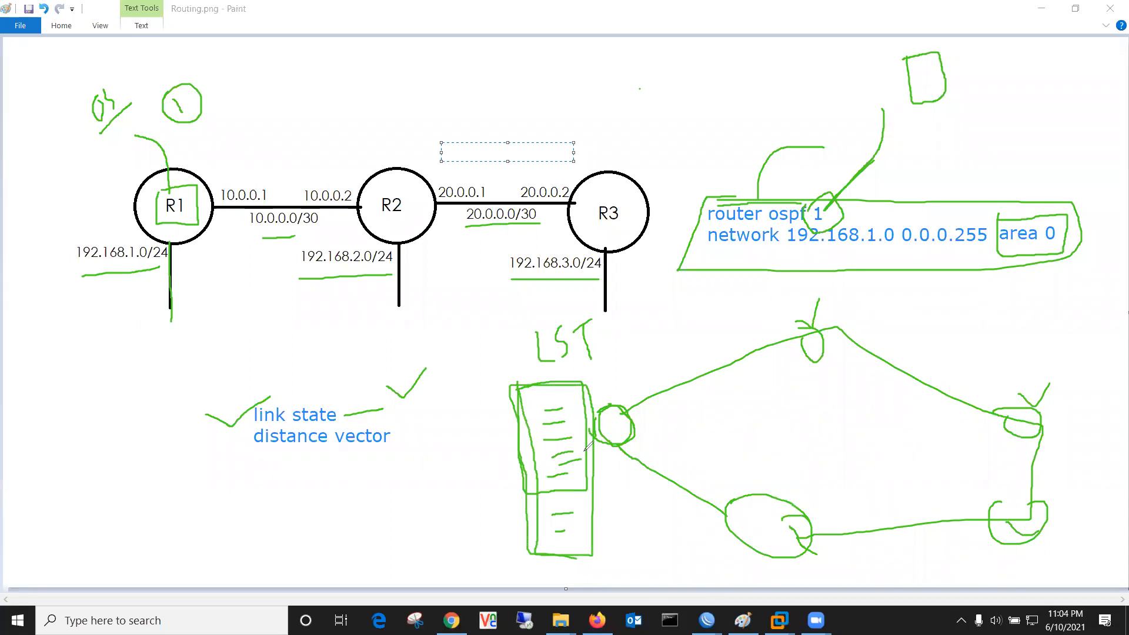
Step: Add boxes and ticks around the router ring and box the LST letters
mouse_move(797, 374)
left_mouse_down()
mouse_move(797, 404)
mouse_move(826, 448)
mouse_move(857, 382)
mouse_move(824, 369)
mouse_move(792, 374)
left_mouse_up()
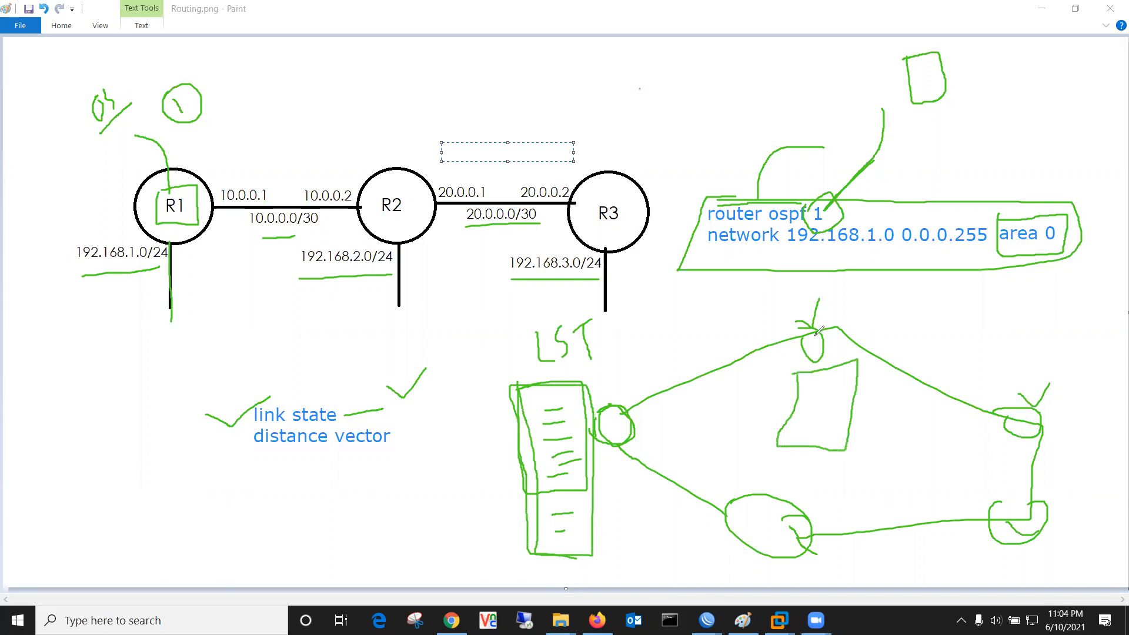
left_click_drag(658, 401, 638, 436)
left_click_drag(807, 518, 849, 486)
left_click(986, 500)
left_click_drag(1031, 371, 1072, 368)
mouse_move(974, 442)
left_mouse_down()
mouse_move(1036, 447)
mouse_move(965, 437)
left_mouse_up()
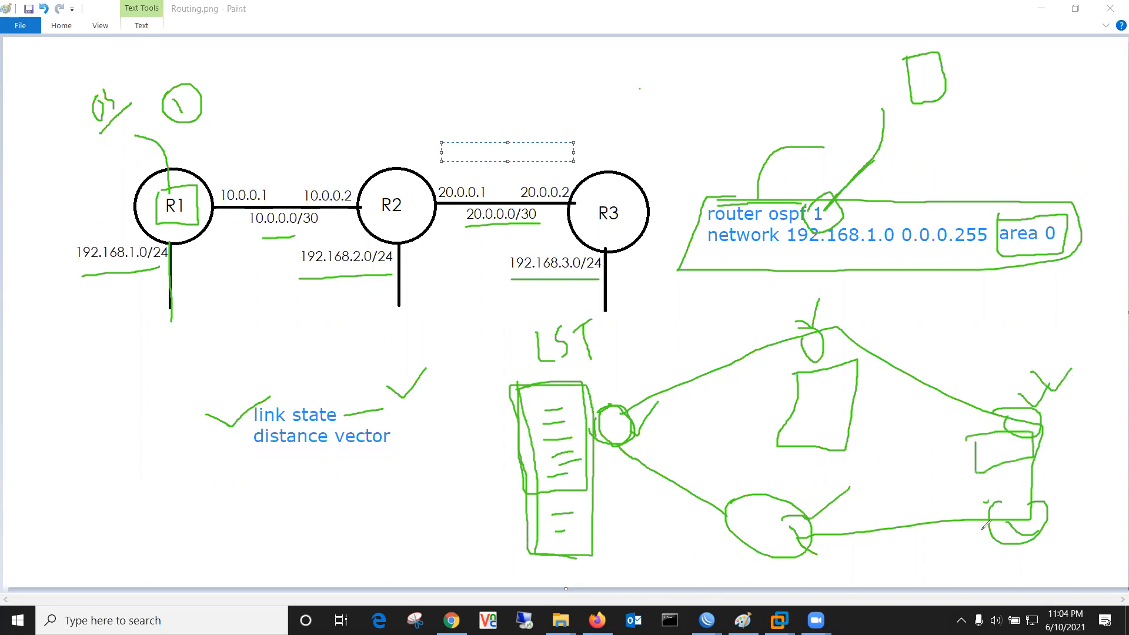
mouse_move(517, 334)
left_mouse_down()
mouse_move(537, 325)
mouse_move(616, 359)
mouse_move(529, 376)
mouse_move(527, 327)
mouse_move(624, 315)
left_mouse_up()
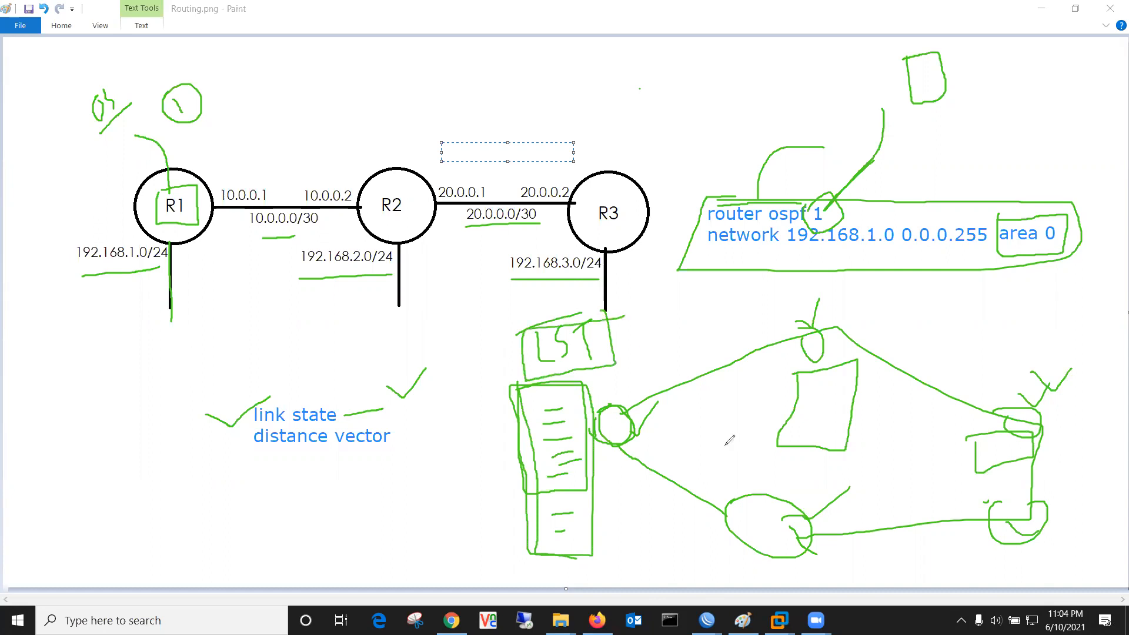
Step: Add curl marks and strokes near the sketch and underline 'distance vector'
mouse_move(1011, 330)
left_mouse_down()
mouse_move(1024, 320)
mouse_move(1027, 346)
left_mouse_up()
mouse_move(911, 302)
left_mouse_down()
mouse_move(922, 311)
mouse_move(913, 314)
left_mouse_up()
left_click_drag(529, 357, 488, 395)
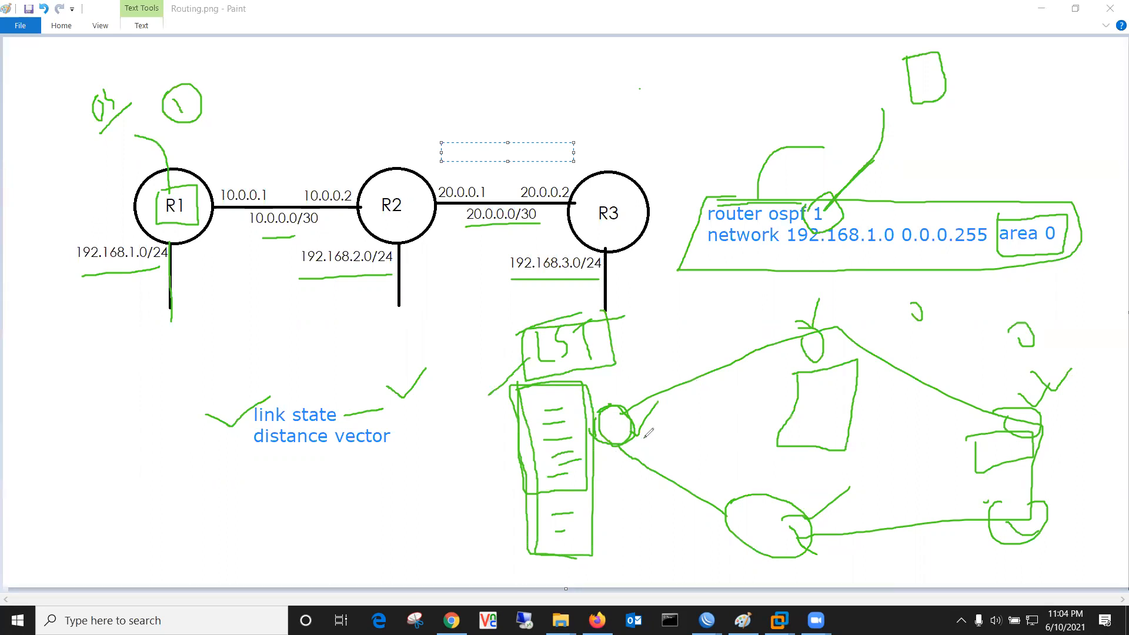
mouse_move(623, 402)
left_mouse_down()
mouse_move(664, 330)
mouse_move(679, 322)
mouse_move(672, 341)
mouse_move(694, 330)
mouse_move(697, 296)
mouse_move(706, 326)
mouse_move(723, 321)
left_mouse_up()
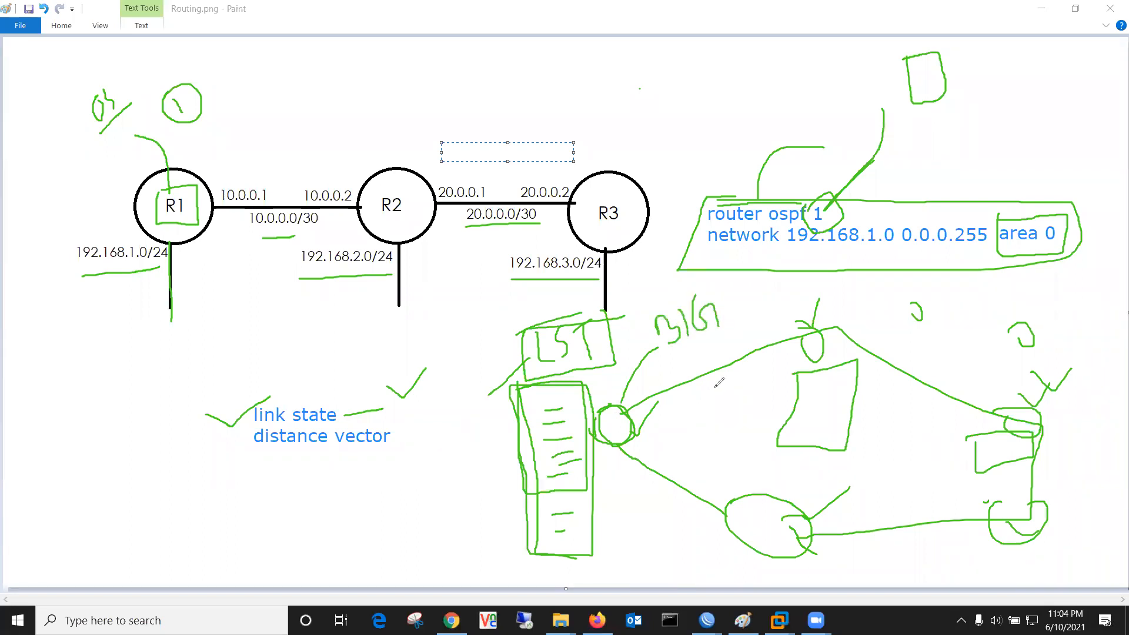
left_click_drag(250, 454, 378, 457)
left_click_drag(251, 455, 150, 508)
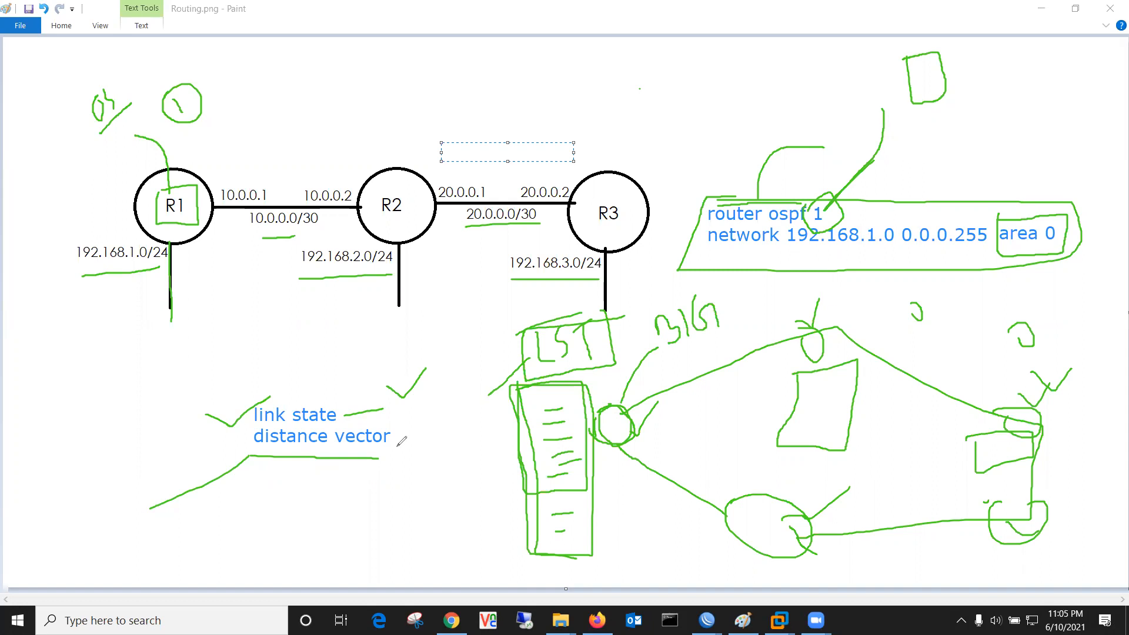
Step: Re-circle the small circle, draw a long vertical line, and fan strokes above the right-hand loop
mouse_move(616, 400)
left_mouse_down()
mouse_move(642, 422)
mouse_move(614, 447)
mouse_move(605, 410)
left_mouse_up()
mouse_move(822, 297)
left_mouse_down()
mouse_move(819, 461)
mouse_move(796, 605)
left_mouse_up()
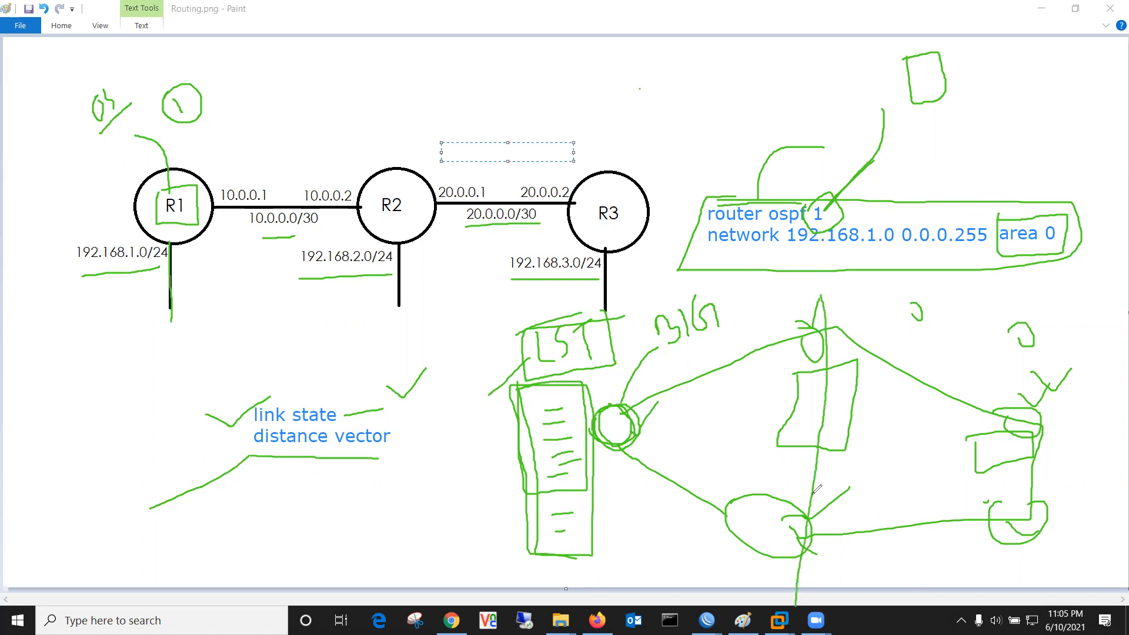
mouse_move(1023, 410)
left_mouse_down()
mouse_move(1025, 439)
mouse_move(1043, 402)
left_mouse_up()
mouse_move(1005, 357)
left_mouse_down()
mouse_move(1004, 408)
mouse_move(986, 369)
mouse_move(1023, 404)
left_mouse_up()
left_click_drag(1063, 350, 1030, 399)
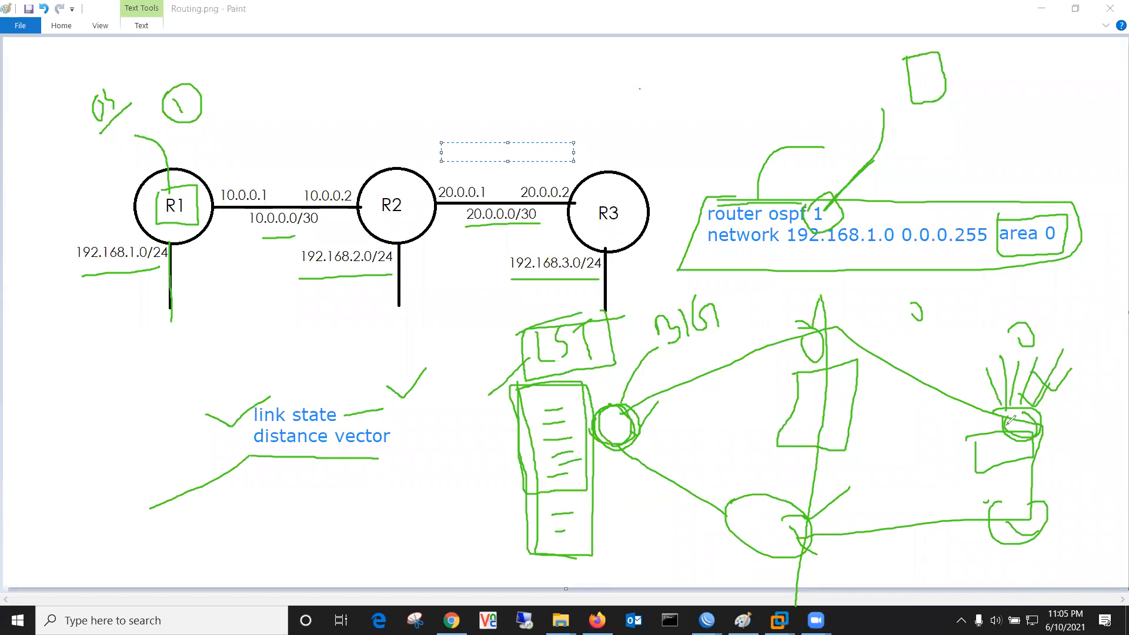
Step: Draw curves linking the small circle to the top circle and loop around the right-hand fan
left_click_drag(644, 422, 675, 421)
mouse_move(624, 404)
left_mouse_down()
mouse_move(683, 352)
mouse_move(829, 325)
left_mouse_up()
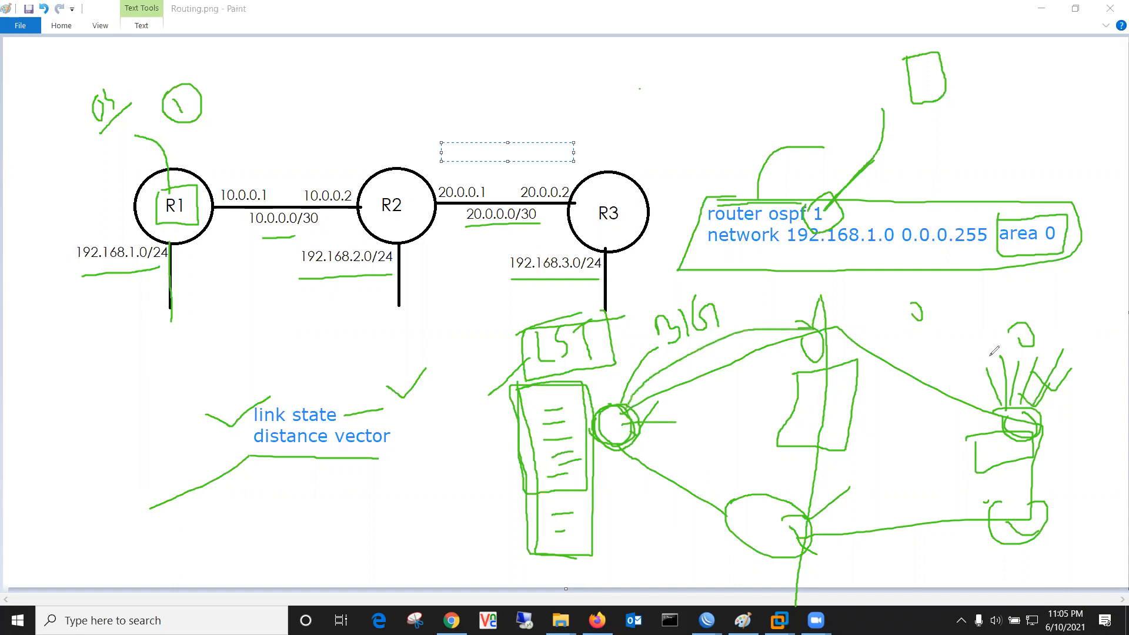
mouse_move(1004, 349)
left_mouse_down()
mouse_move(993, 379)
mouse_move(992, 350)
left_mouse_up()
mouse_move(823, 337)
left_mouse_down()
mouse_move(854, 295)
mouse_move(879, 318)
left_mouse_up()
left_click_drag(818, 357, 928, 319)
mouse_move(851, 285)
left_mouse_down()
mouse_move(914, 314)
mouse_move(853, 310)
left_mouse_up()
mouse_move(1004, 340)
left_mouse_down()
mouse_move(1127, 324)
mouse_move(1040, 390)
left_mouse_up()
mouse_move(809, 329)
left_mouse_down()
mouse_move(676, 347)
mouse_move(624, 399)
left_mouse_up()
Step: Tick the 'distance vector' label and connect the small circle upward and to the lower ellipse
left_click_drag(398, 436, 437, 418)
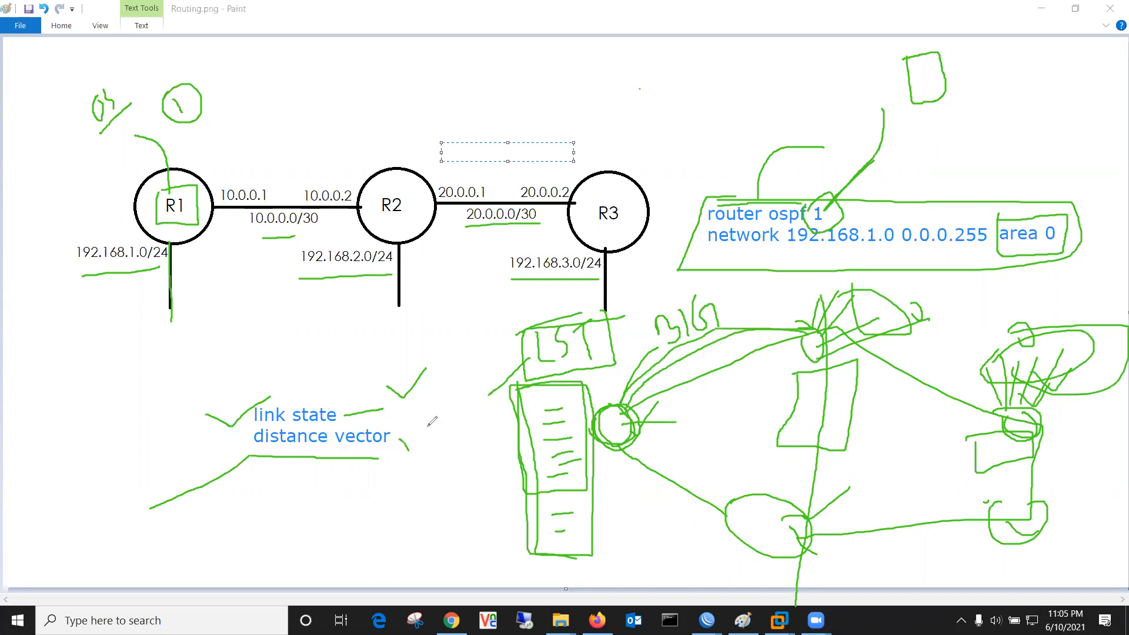
mouse_move(633, 403)
left_mouse_down()
mouse_move(649, 375)
mouse_move(741, 325)
mouse_move(817, 331)
left_mouse_up()
mouse_move(635, 437)
left_mouse_down()
mouse_move(694, 459)
mouse_move(734, 502)
left_mouse_up()
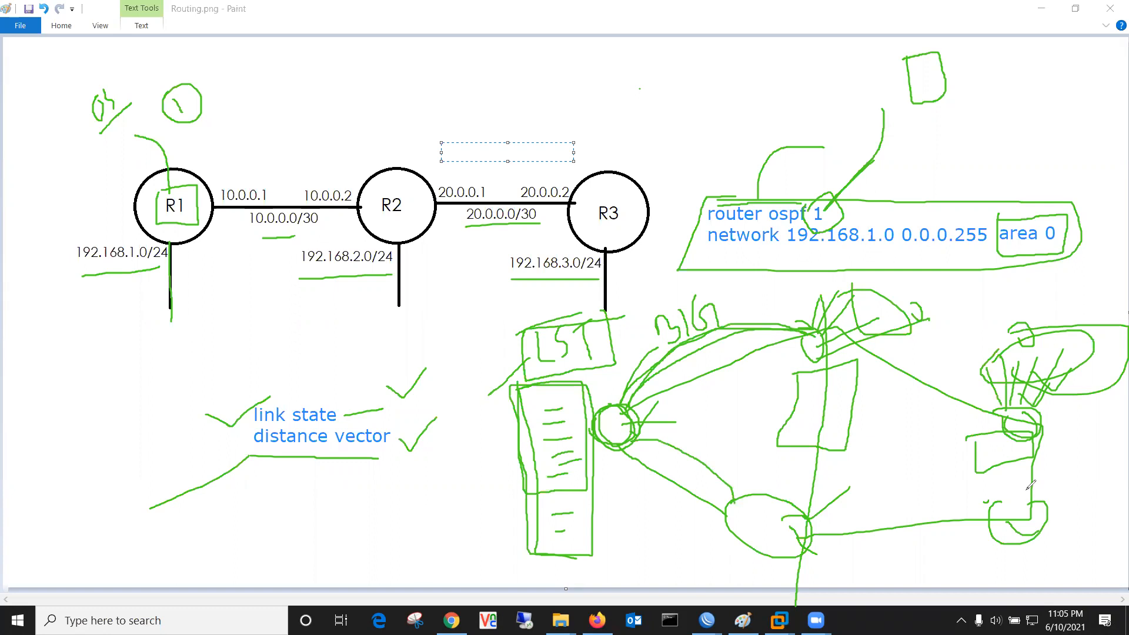
Step: Box in the 'link state' and 'distance vector' lines and trace around the tall box
mouse_move(322, 457)
left_mouse_down()
mouse_move(380, 456)
mouse_move(399, 432)
mouse_move(389, 416)
mouse_move(282, 416)
mouse_move(249, 424)
mouse_move(250, 456)
left_mouse_up()
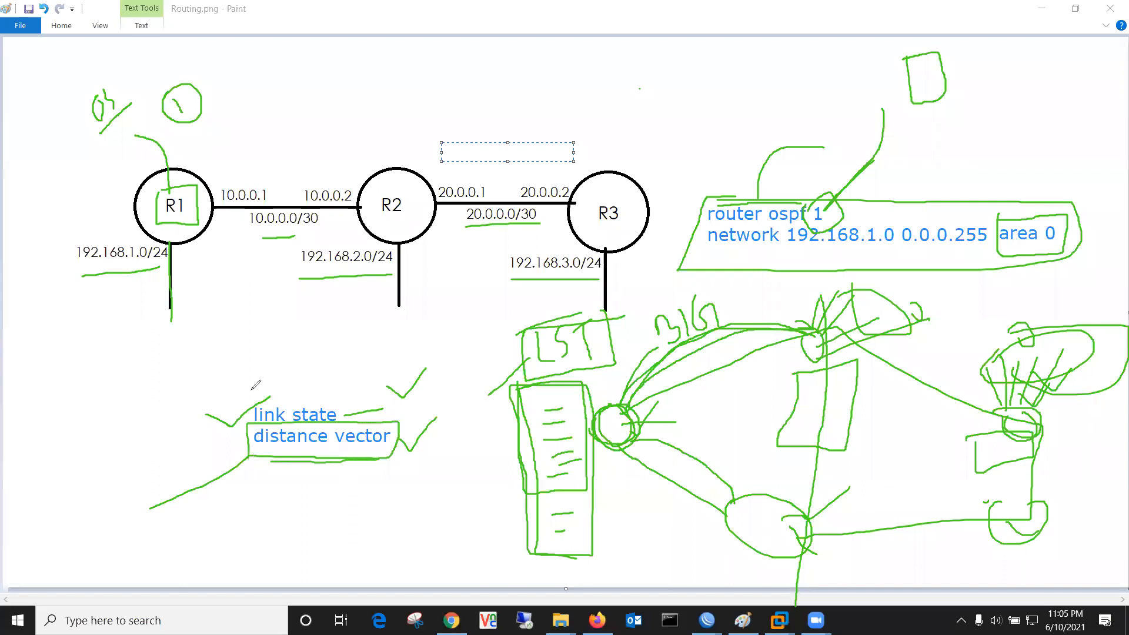
mouse_move(251, 391)
left_mouse_down()
mouse_move(276, 423)
mouse_move(311, 423)
mouse_move(352, 401)
mouse_move(351, 388)
left_mouse_up()
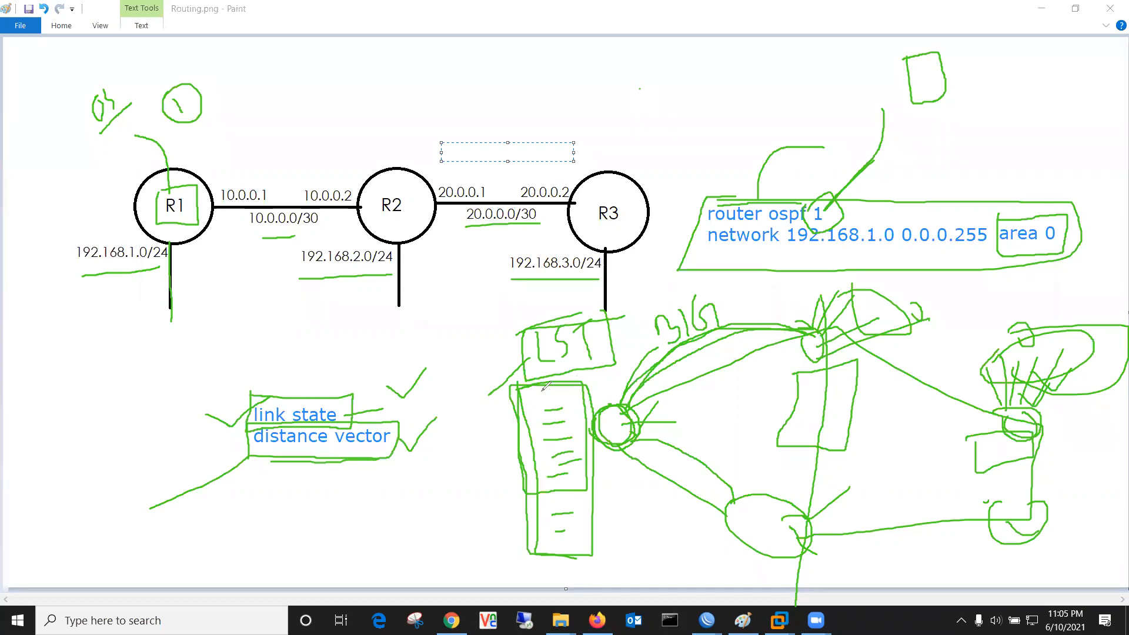
mouse_move(517, 381)
left_mouse_down()
mouse_move(528, 509)
mouse_move(553, 552)
mouse_move(604, 467)
mouse_move(596, 385)
mouse_move(532, 383)
mouse_move(496, 476)
mouse_move(590, 544)
left_mouse_up()
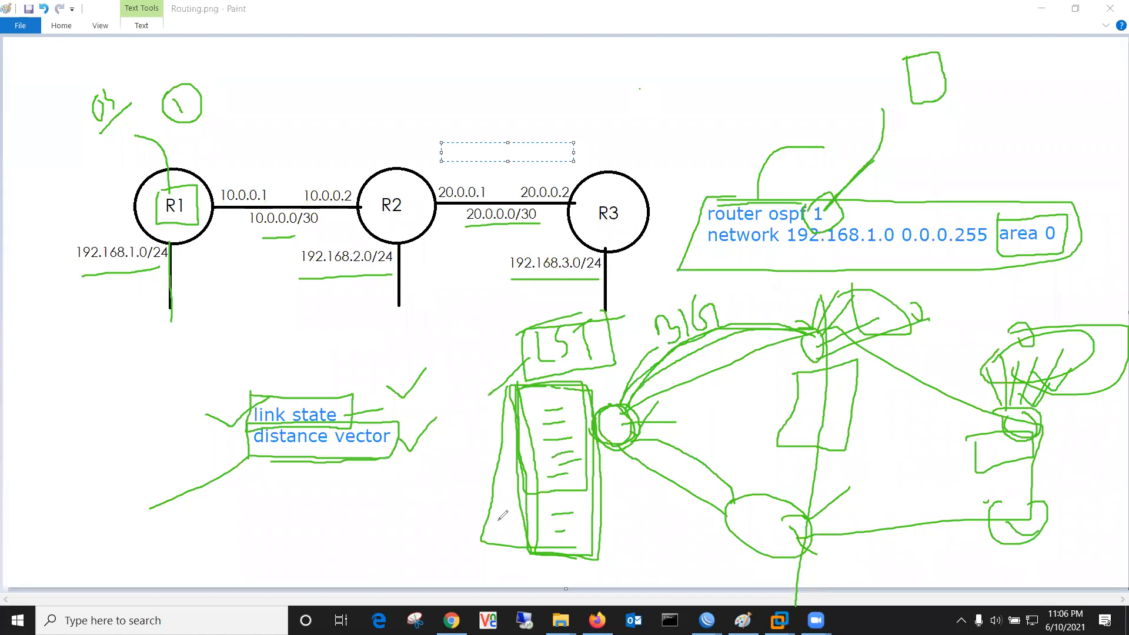
Step: Handwrite LAD and LSU below the labels, with a check mark
mouse_move(261, 520)
left_mouse_down()
mouse_move(274, 549)
mouse_move(296, 509)
mouse_move(307, 536)
mouse_move(344, 528)
left_mouse_up()
left_click_drag(315, 535, 324, 531)
mouse_move(376, 494)
left_mouse_down()
mouse_move(381, 522)
mouse_move(405, 506)
left_mouse_up()
mouse_move(431, 469)
left_mouse_down()
mouse_move(439, 492)
mouse_move(448, 469)
left_mouse_up()
left_click_drag(416, 535, 454, 503)
left_click_drag(313, 561, 344, 528)
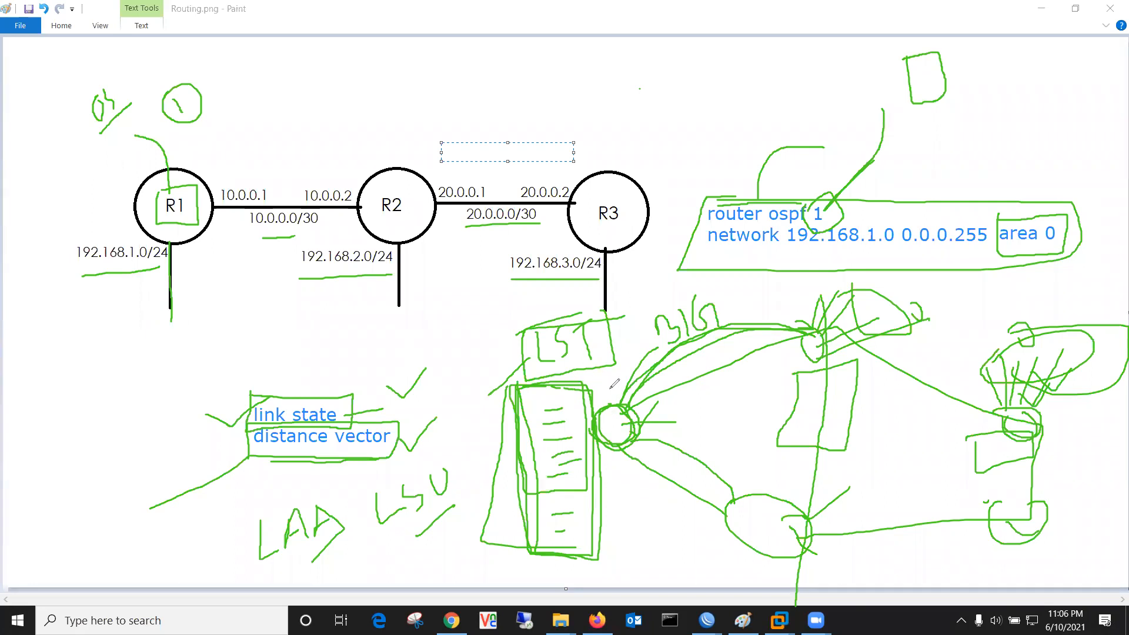
Step: Tick above the scribbled number and the area 0 box, write a 5 near the D, and extend LS to LST
left_click_drag(660, 300, 685, 287)
left_click_drag(1010, 203, 1038, 194)
mouse_move(1024, 67)
left_mouse_down()
mouse_move(1000, 109)
mouse_move(1026, 100)
mouse_move(1017, 128)
mouse_move(1051, 99)
mouse_move(1078, 168)
mouse_move(1108, 128)
left_mouse_up()
mouse_move(1103, 132)
left_mouse_down()
mouse_move(1102, 276)
mouse_move(1108, 303)
mouse_move(1122, 303)
mouse_move(1123, 167)
mouse_move(1094, 175)
left_mouse_up()
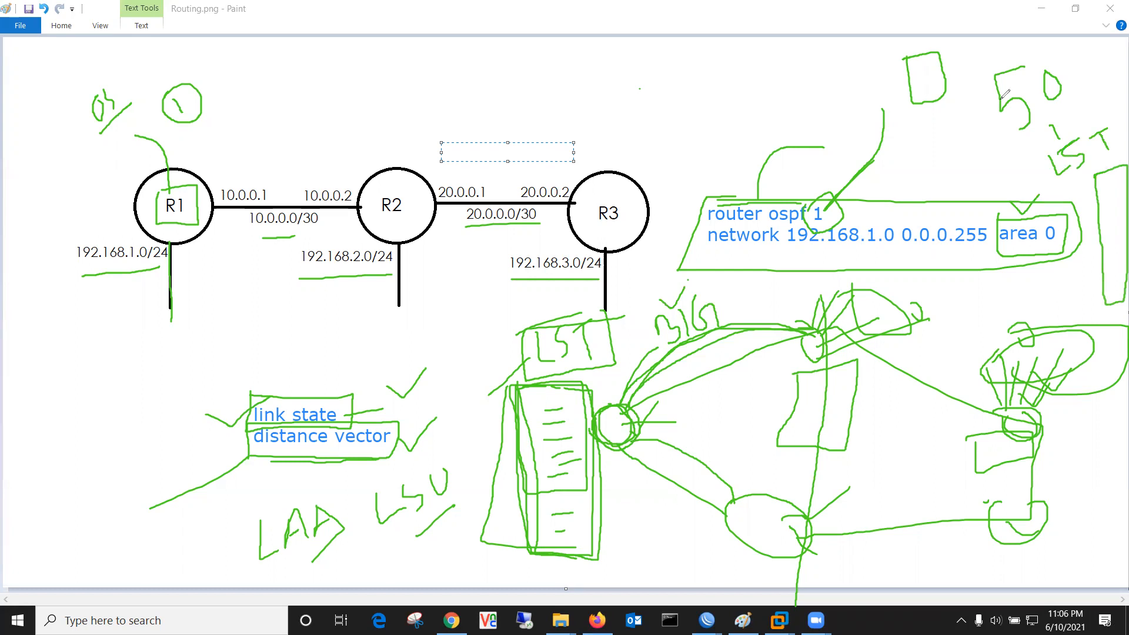
Step: Write a 5 below the D, circle LST at top right, and sketch a box left of 'router ospf'
mouse_move(906, 111)
left_mouse_down()
mouse_move(891, 133)
mouse_move(901, 155)
left_mouse_up()
mouse_move(929, 141)
left_mouse_down()
mouse_move(932, 163)
mouse_move(946, 145)
mouse_move(921, 179)
left_mouse_up()
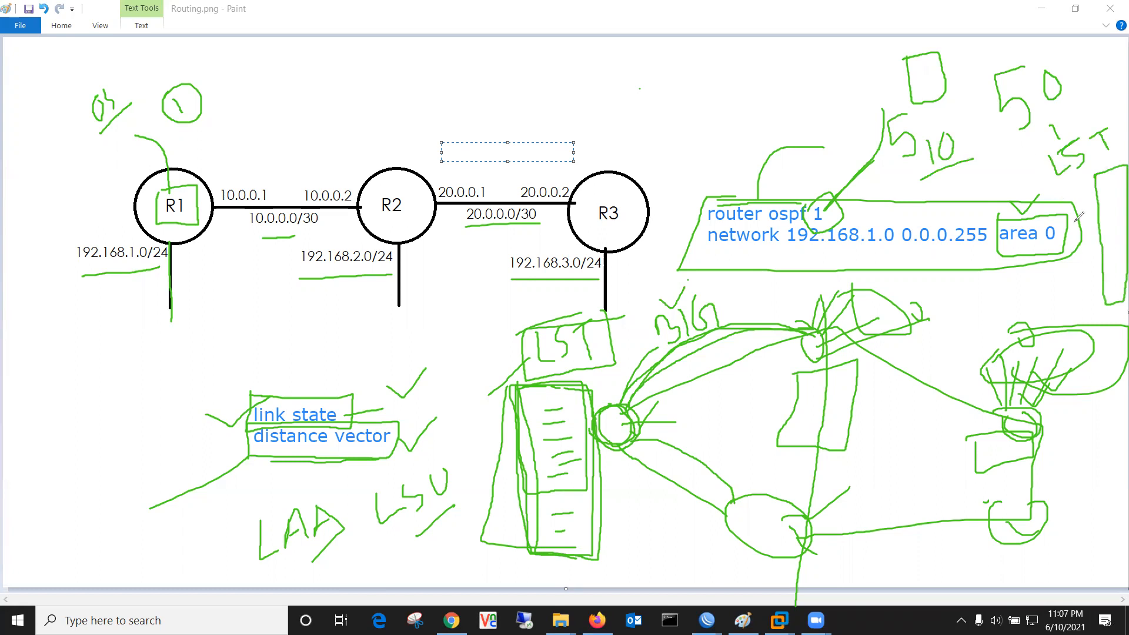
mouse_move(1033, 160)
left_mouse_down()
mouse_move(1114, 126)
mouse_move(1087, 184)
mouse_move(1045, 175)
mouse_move(1040, 132)
left_mouse_up()
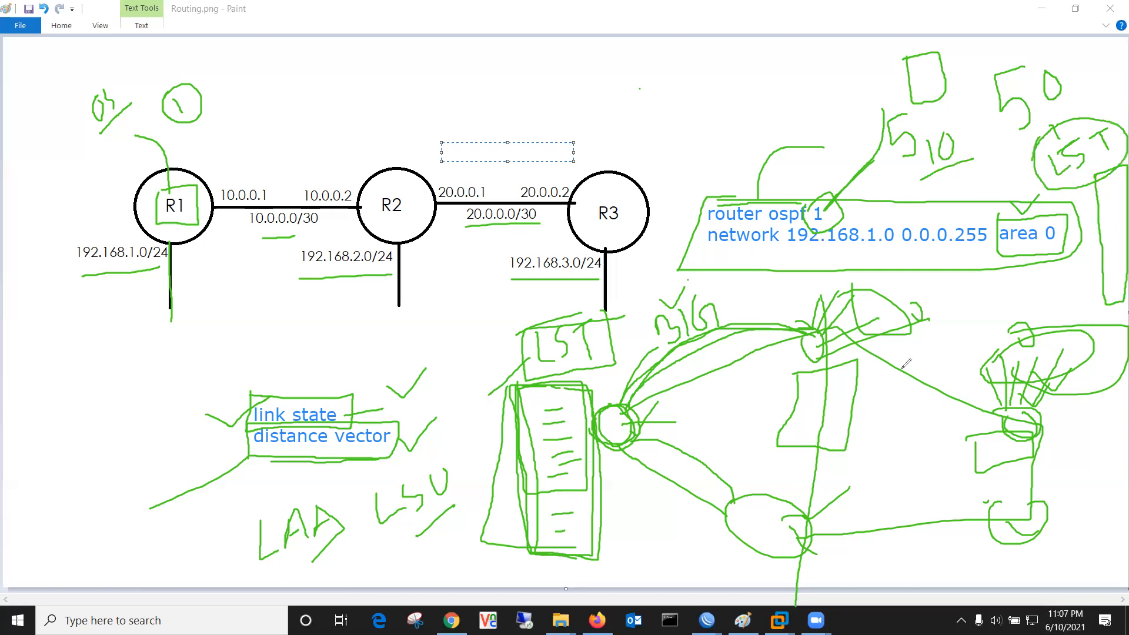
mouse_move(668, 100)
left_mouse_down()
mouse_move(666, 147)
mouse_move(705, 164)
mouse_move(714, 109)
mouse_move(694, 90)
mouse_move(670, 107)
left_mouse_up()
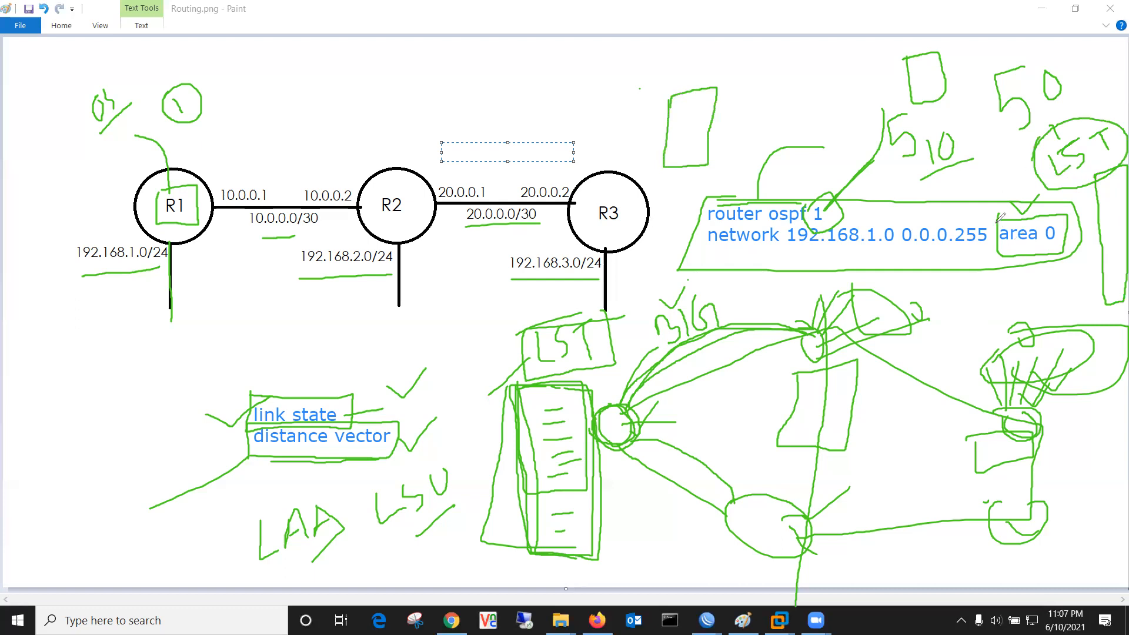
Step: Re-outline area 0, draw a box with two vertical strokes on the left, and underline LSU and LAD
mouse_move(1002, 216)
left_mouse_down()
mouse_move(1067, 213)
mouse_move(1073, 232)
mouse_move(1004, 249)
mouse_move(1000, 220)
left_mouse_up()
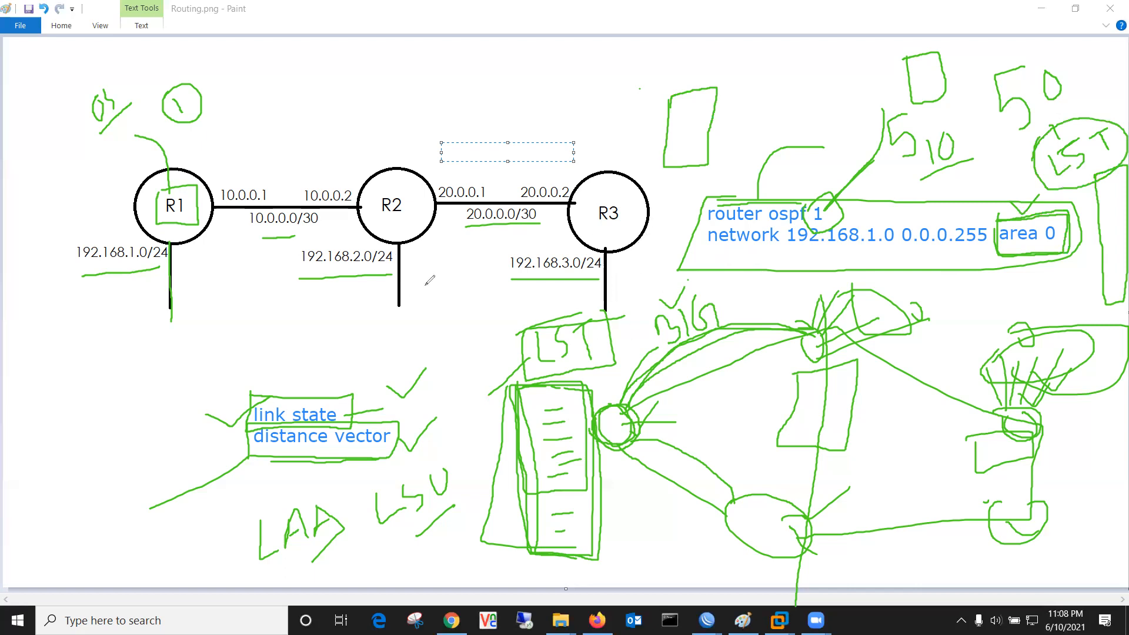
left_click_drag(52, 352, 38, 428)
left_click_drag(105, 354, 96, 422)
mouse_move(53, 347)
left_mouse_down()
mouse_move(50, 421)
mouse_move(103, 374)
mouse_move(83, 352)
mouse_move(103, 383)
left_mouse_up()
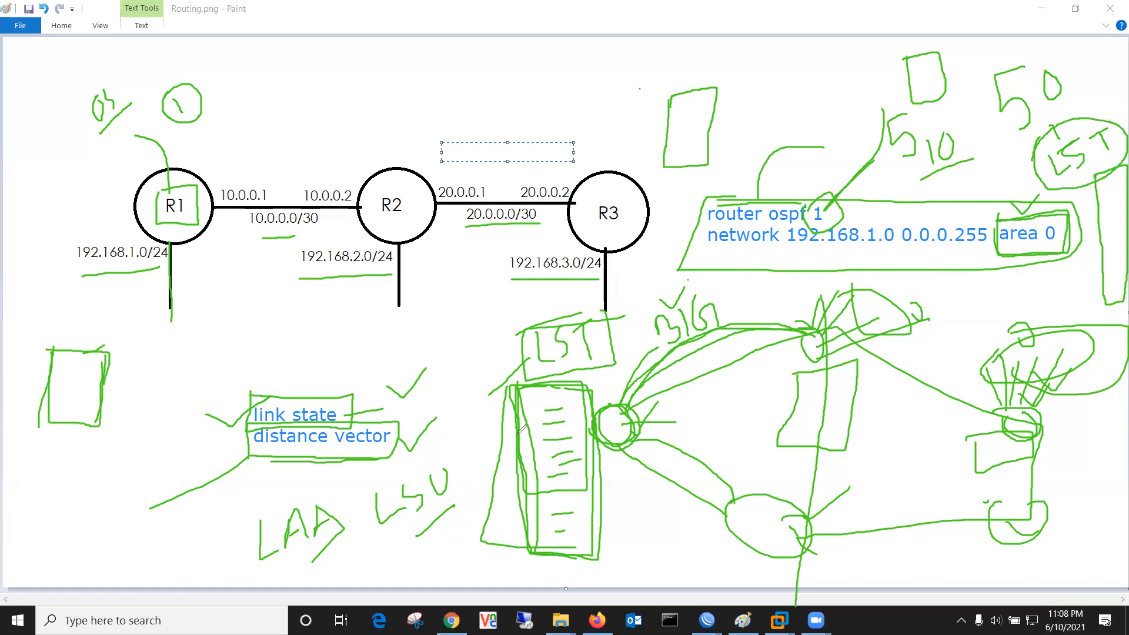
left_click_drag(396, 539, 457, 507)
left_click_drag(339, 542, 310, 563)
Step: Tick R1 and R2, mark inside the R2 circle, then clear all the annotations
left_click_drag(198, 156, 223, 154)
left_click_drag(351, 156, 374, 155)
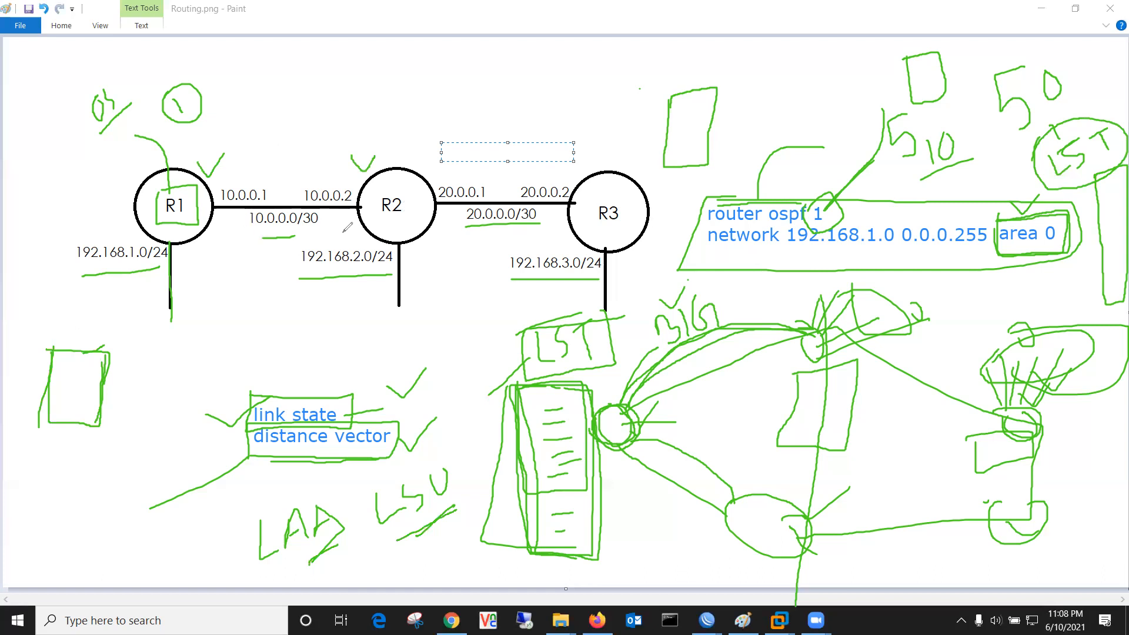
left_click_drag(381, 224, 404, 216)
key("e")
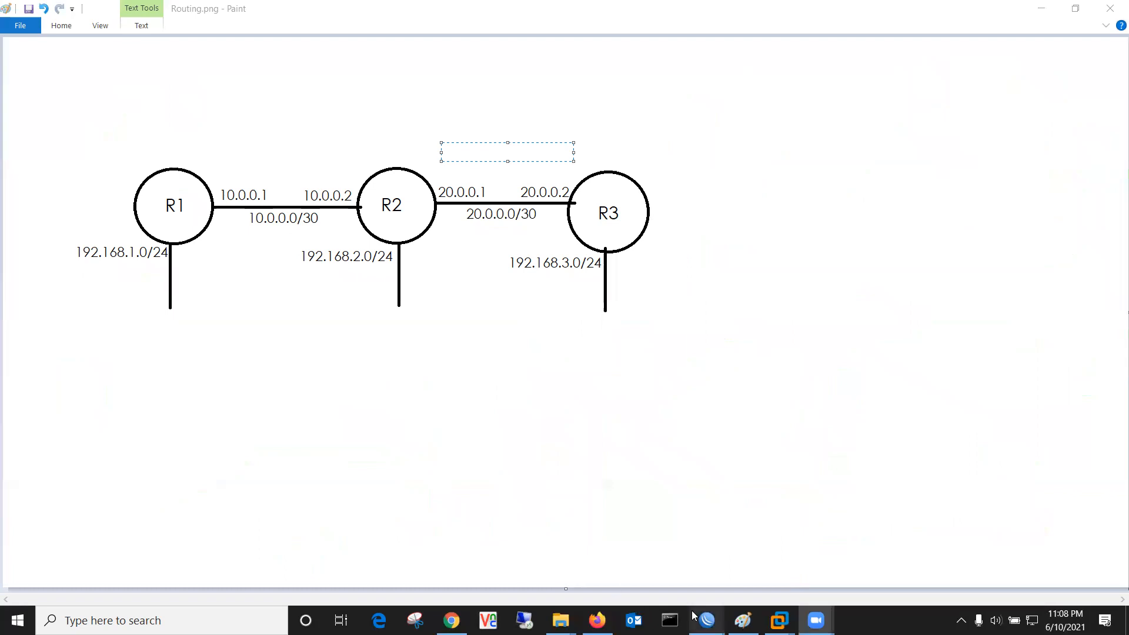
Step: Bring the R1 WinBox session to the front
mouse_move(700, 617)
left_click(666, 568)
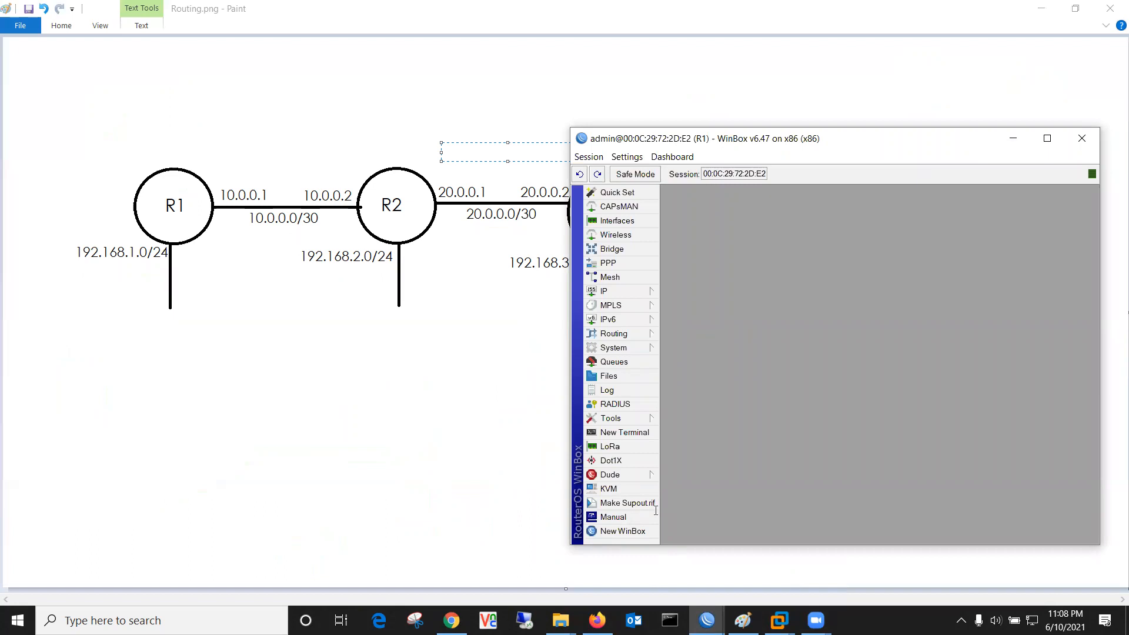
left_click(767, 312)
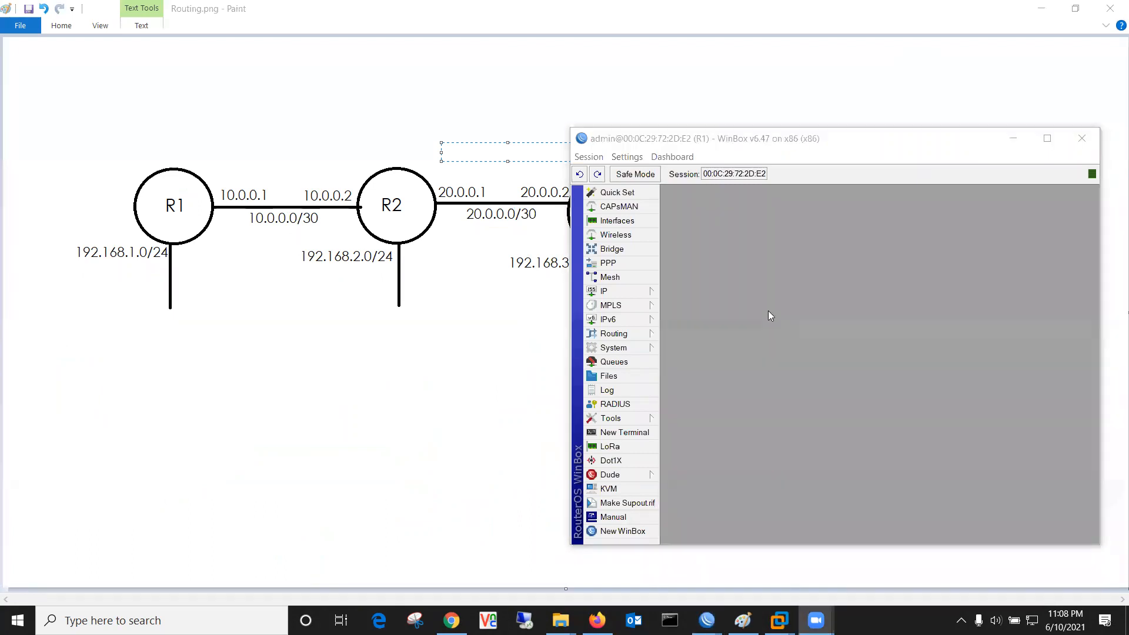
left_click(768, 312)
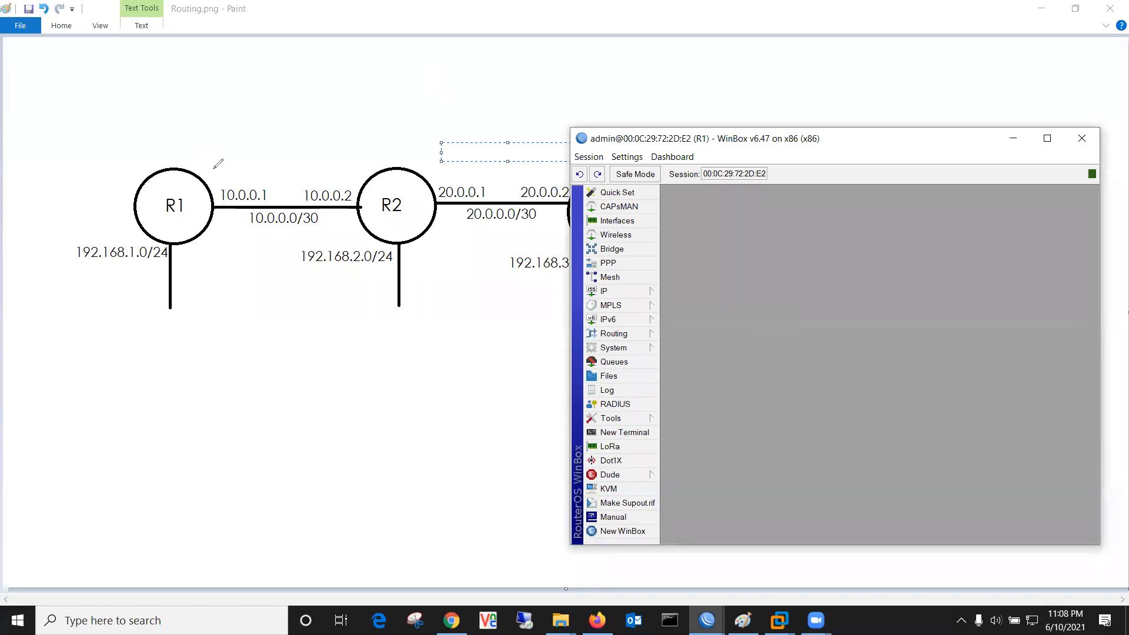
Step: Label the R1 and R2 link interfaces 1 and their LAN interfaces 2 on the diagram
left_click_drag(214, 170, 215, 182)
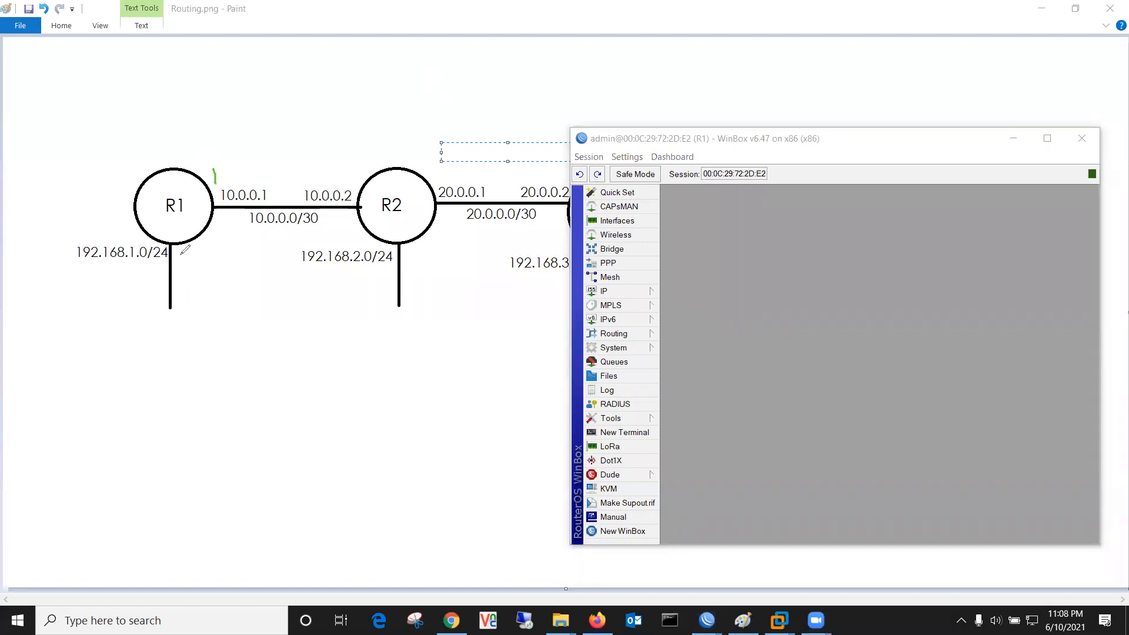
mouse_move(177, 251)
left_mouse_down()
mouse_move(180, 270)
mouse_move(193, 270)
left_mouse_up()
left_click_drag(341, 170, 343, 185)
left_click_drag(415, 254, 435, 269)
Step: Delete R1's existing 10.0.0.1/30 and 192.168.1.0/24 addresses
left_click(639, 293)
left_click(699, 300)
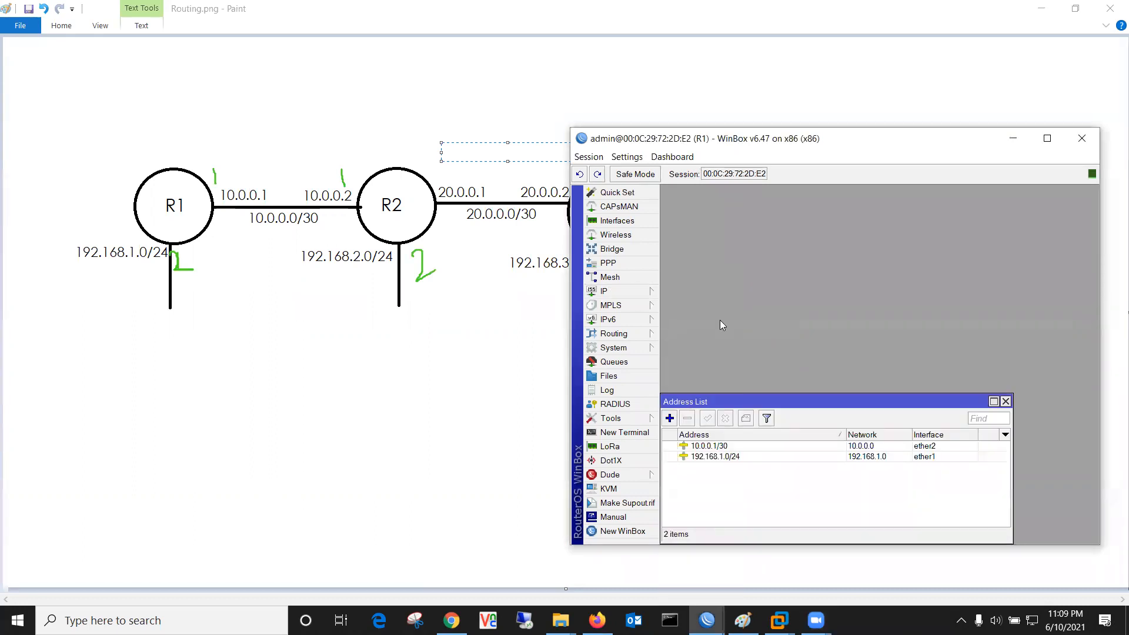
left_click(713, 447)
left_click(687, 420)
left_click(711, 447)
left_click(686, 420)
left_click(1006, 401)
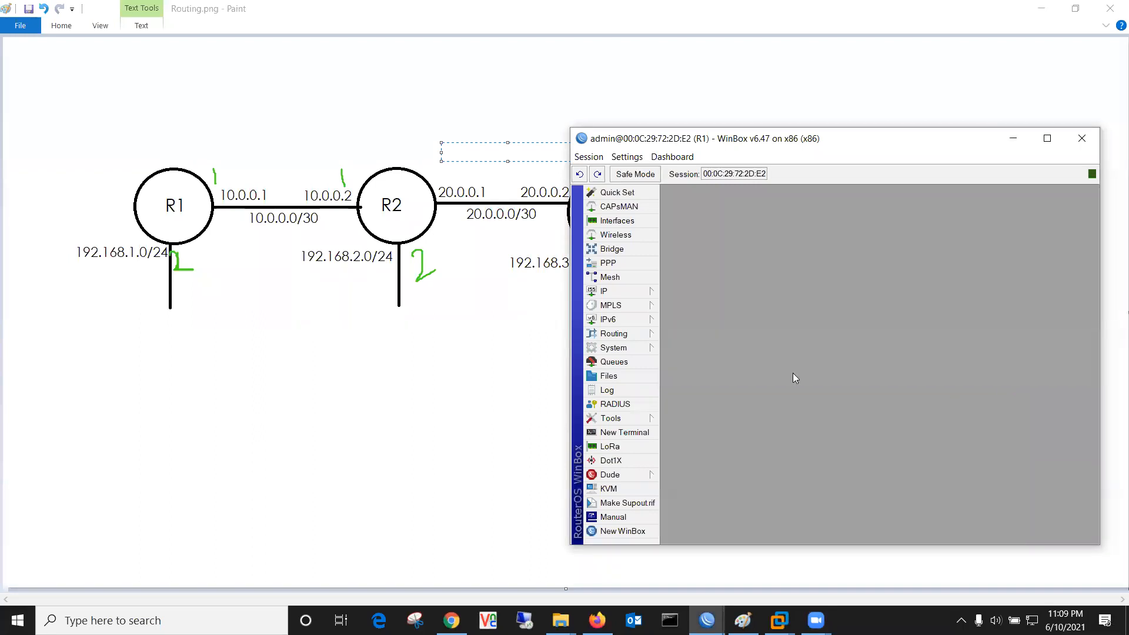
Step: Review R1's route list and interface list
left_click(644, 292)
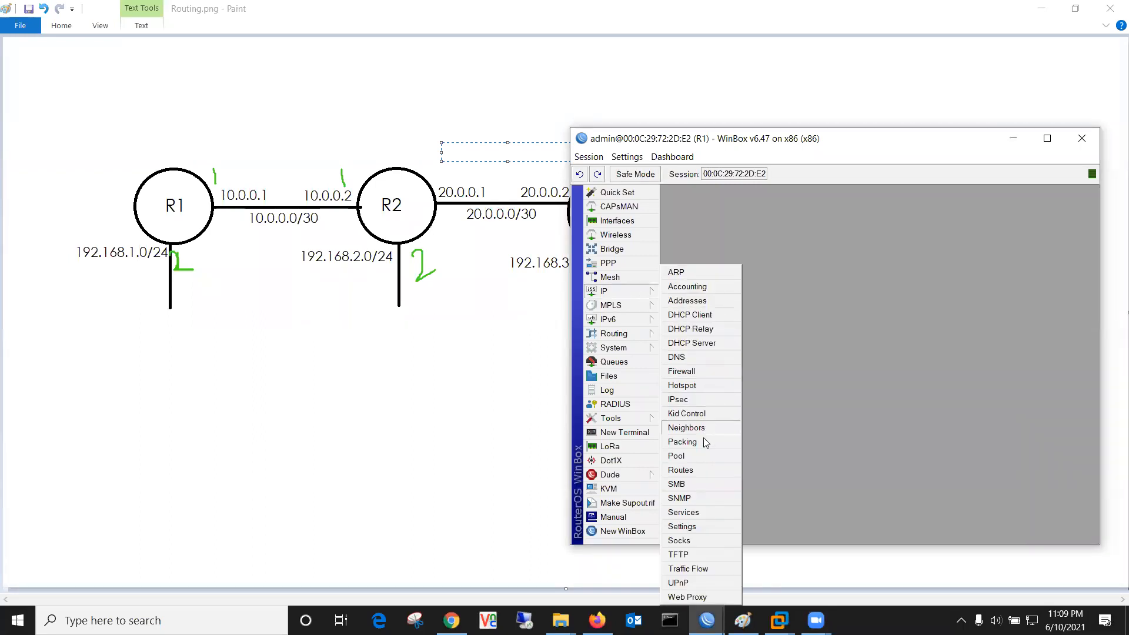
left_click(680, 469)
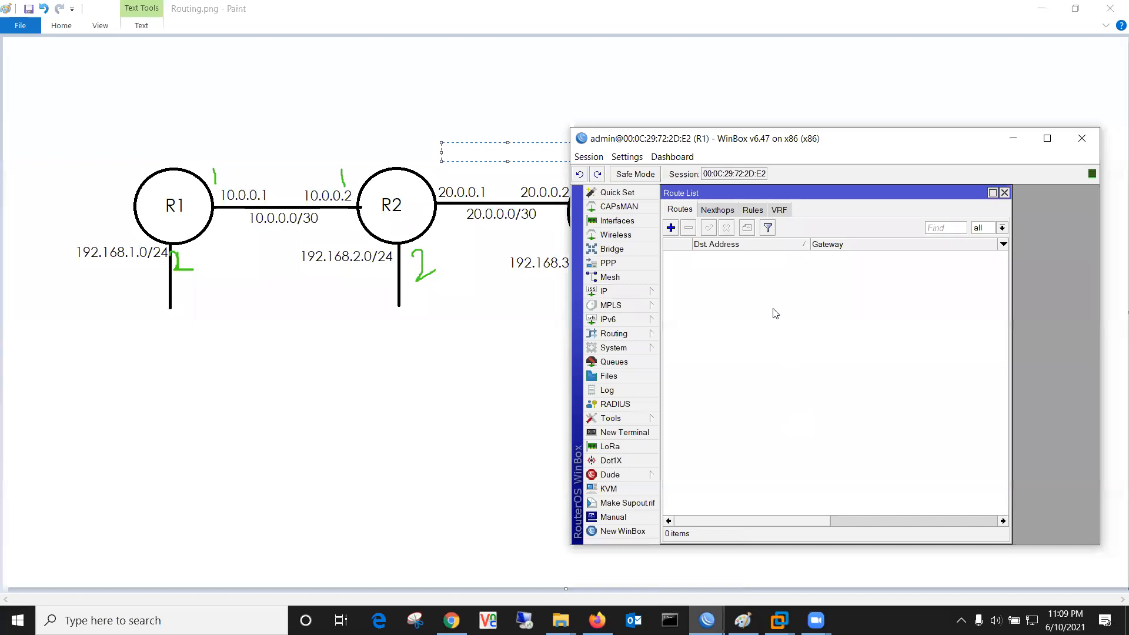
left_click(1004, 192)
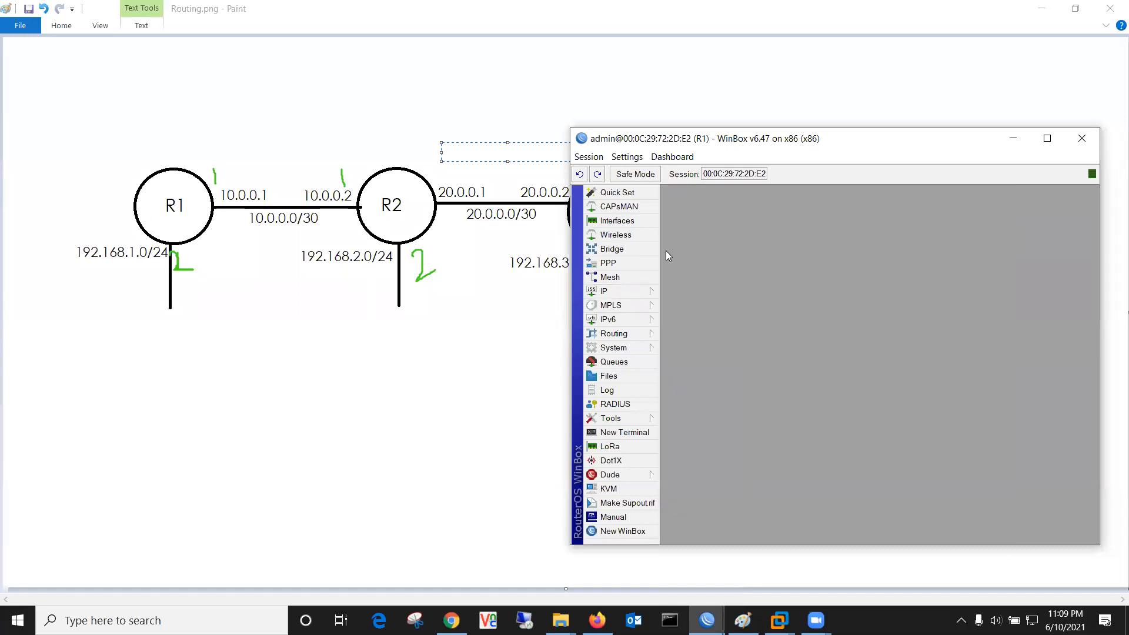
left_click(616, 221)
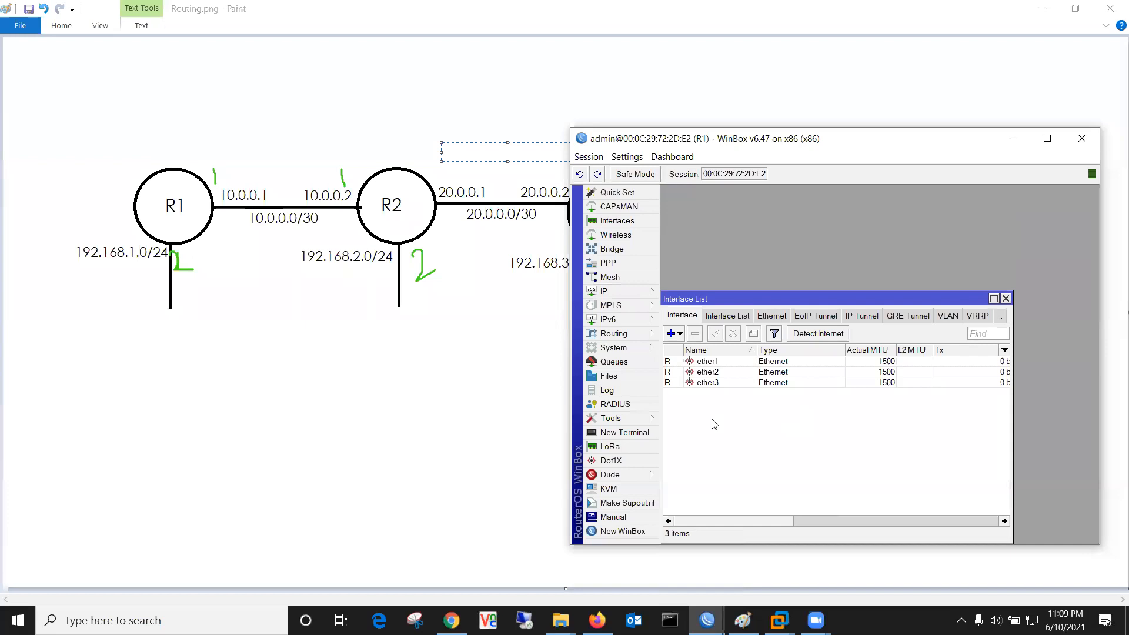
left_click(1005, 298)
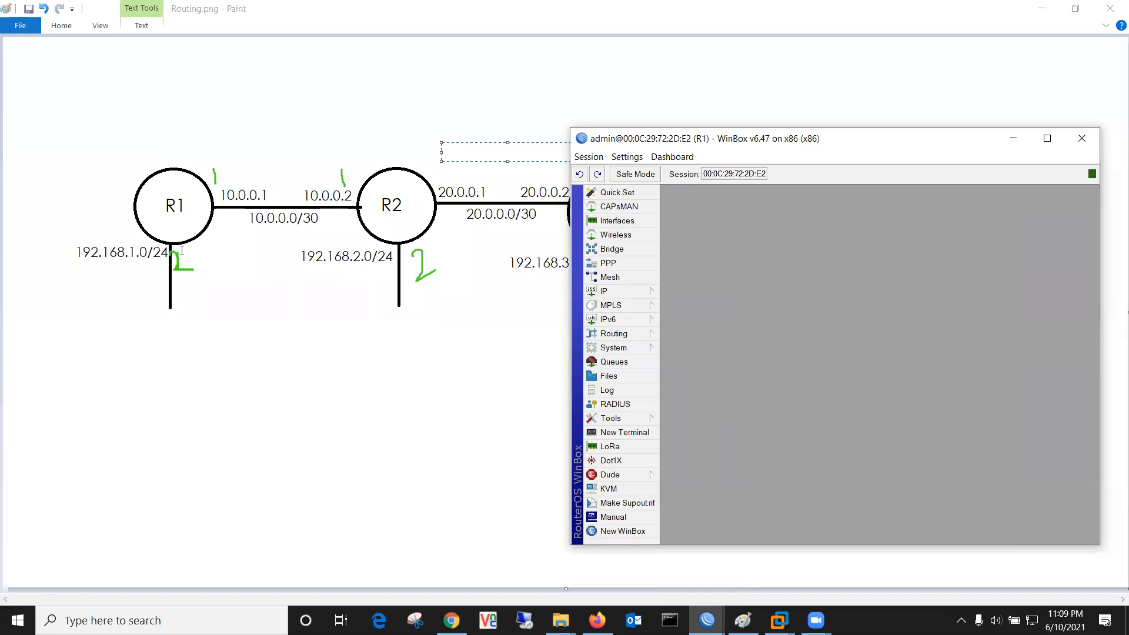
Step: Add address 10.0.0.1/30 on ether1 to R1
left_click(604, 291)
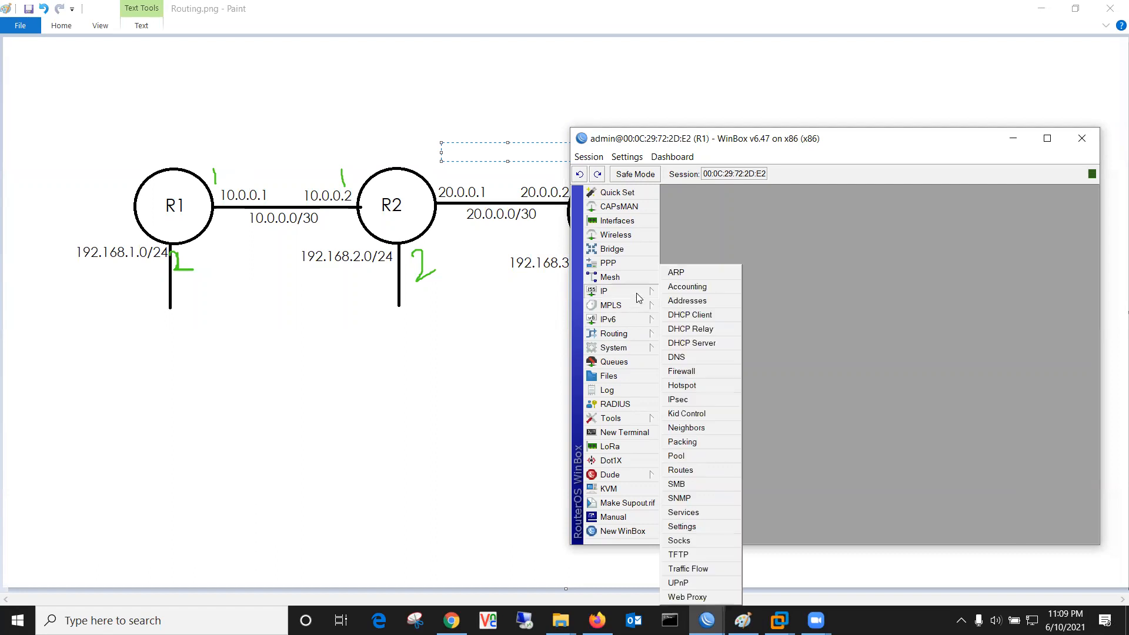
left_click(706, 301)
left_click(669, 418)
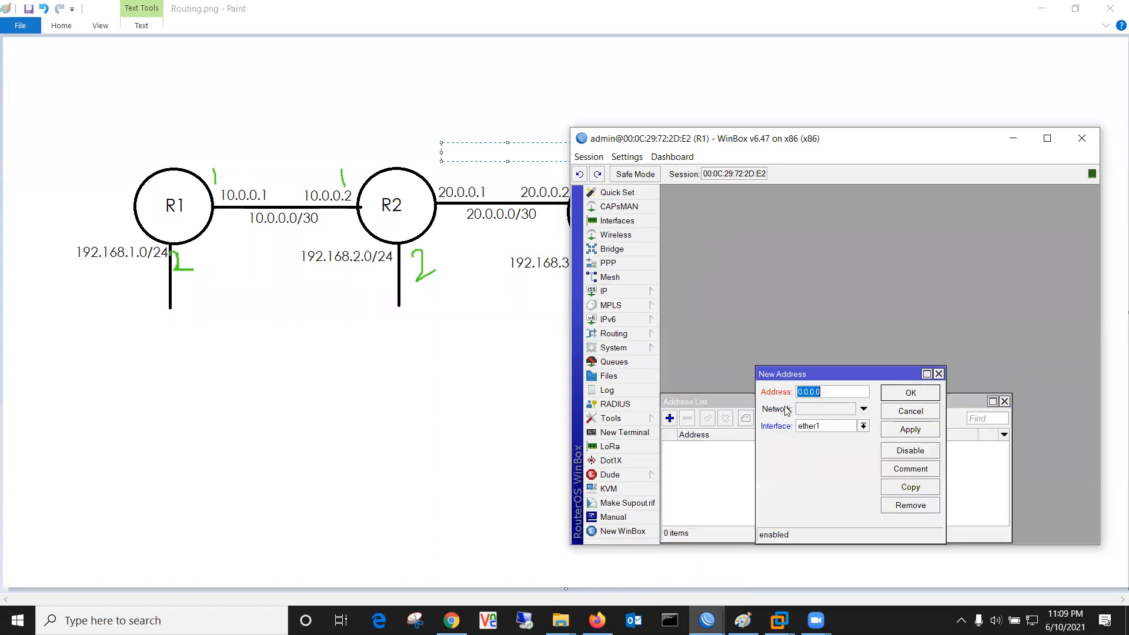
type("10.0.0.1/3")
left_click(911, 432)
left_click(926, 393)
Step: Add address 192.168.1.1/24 on ether2 to R1
left_click(669, 418)
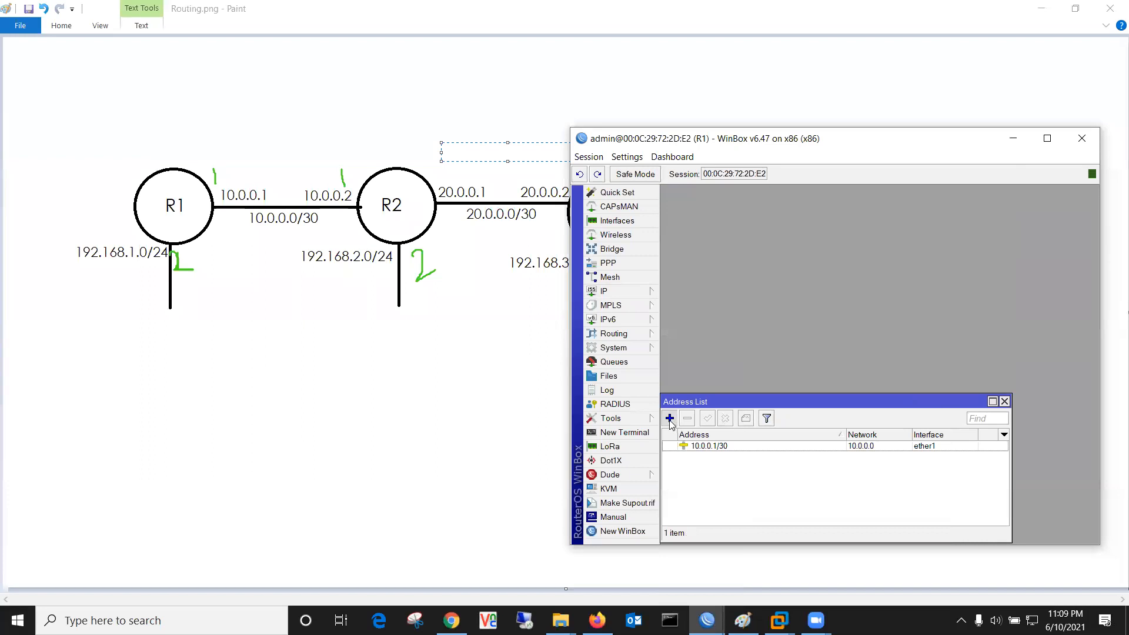
type("192.168")
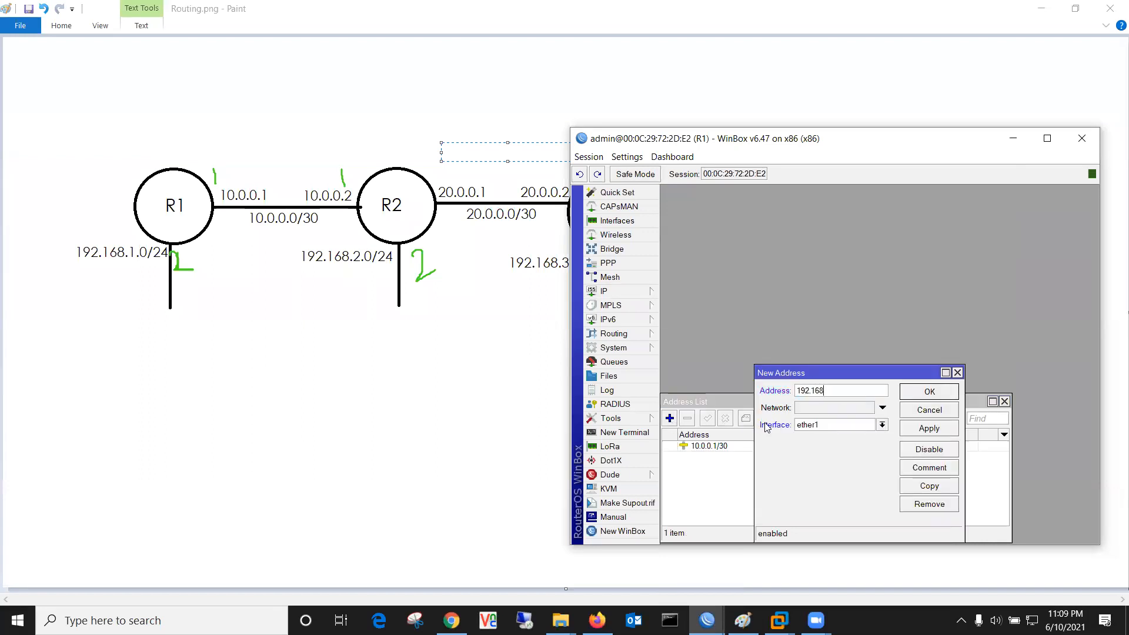
type(".1.1/24")
left_click(861, 426)
left_click(832, 446)
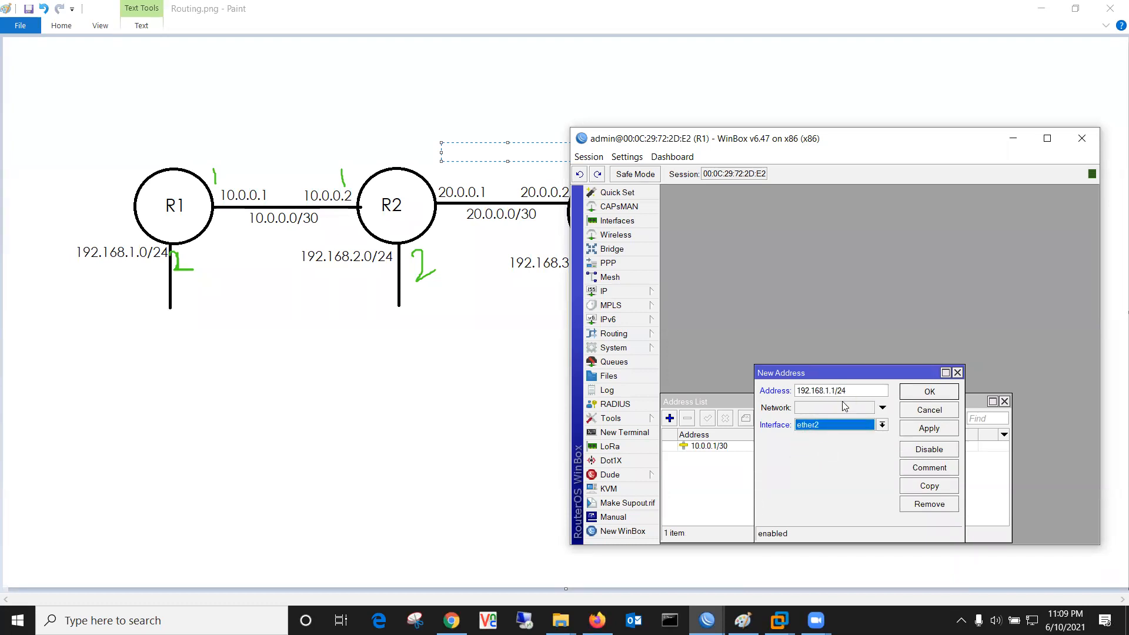
left_click(926, 429)
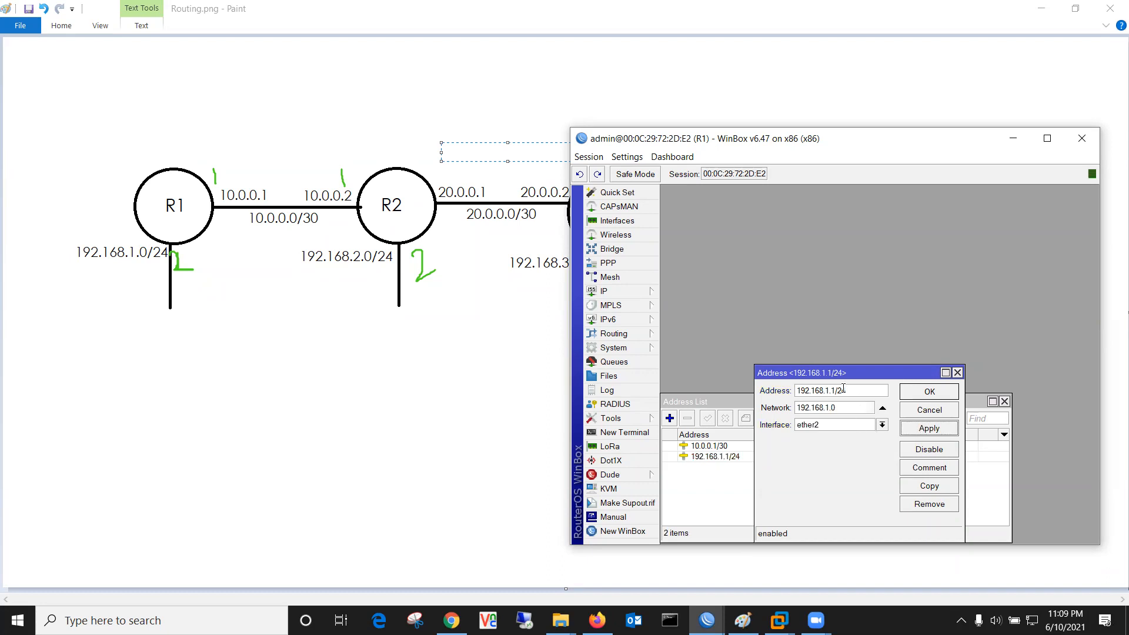
left_click(920, 398)
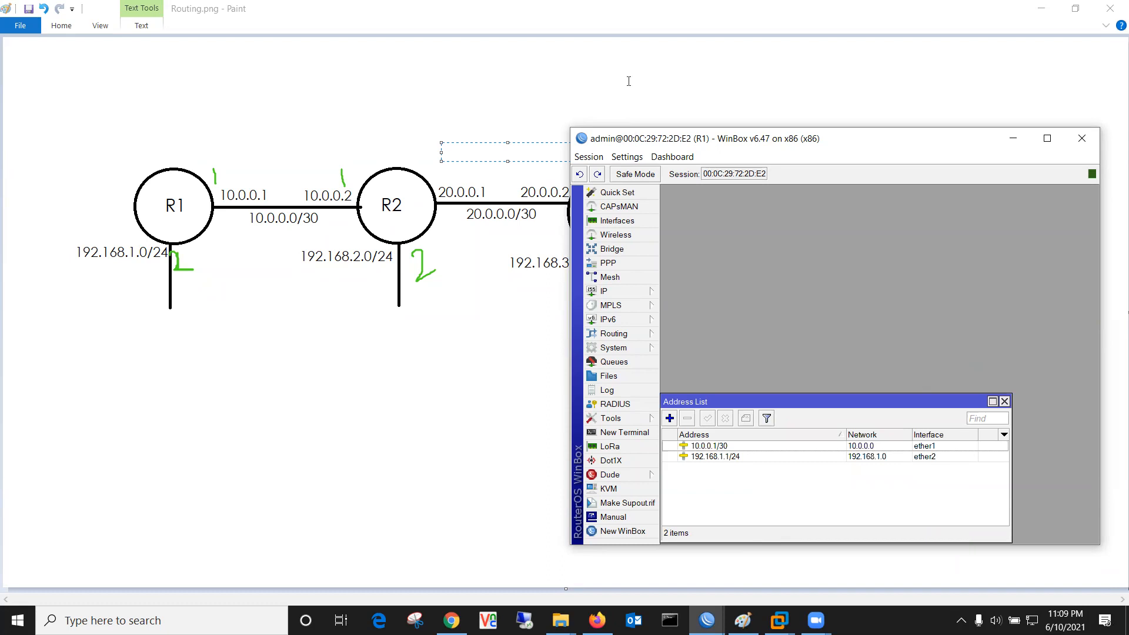
left_click(628, 81)
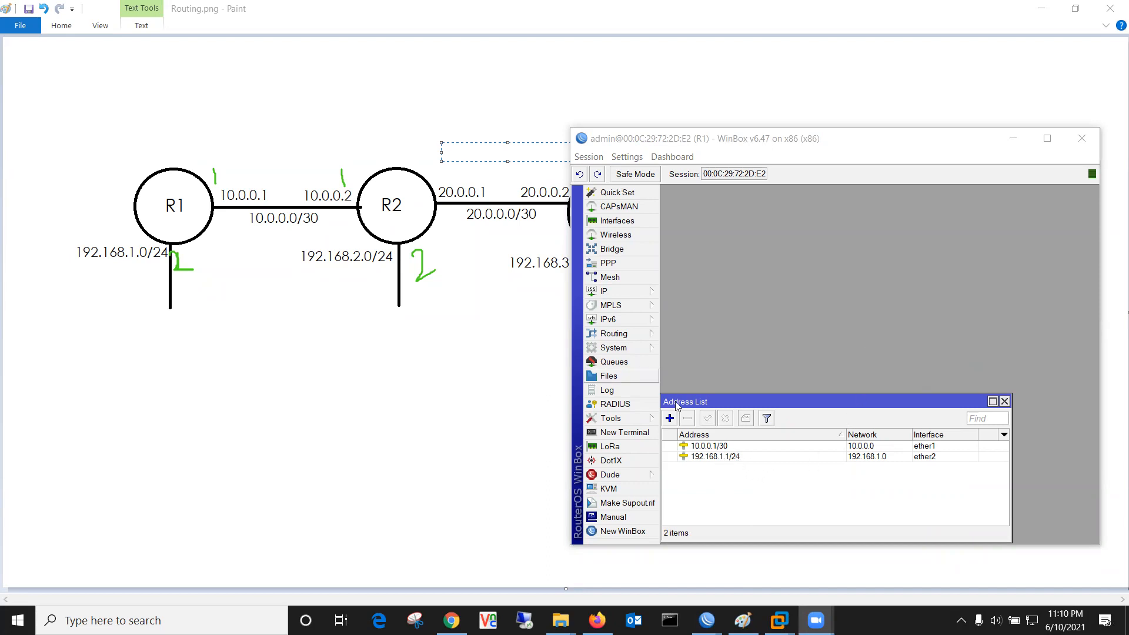
Step: Check R1's routing table and its OSPF networks 10.0.0.0/30 and 192.168.1.0/24 in backbone
left_click(607, 291)
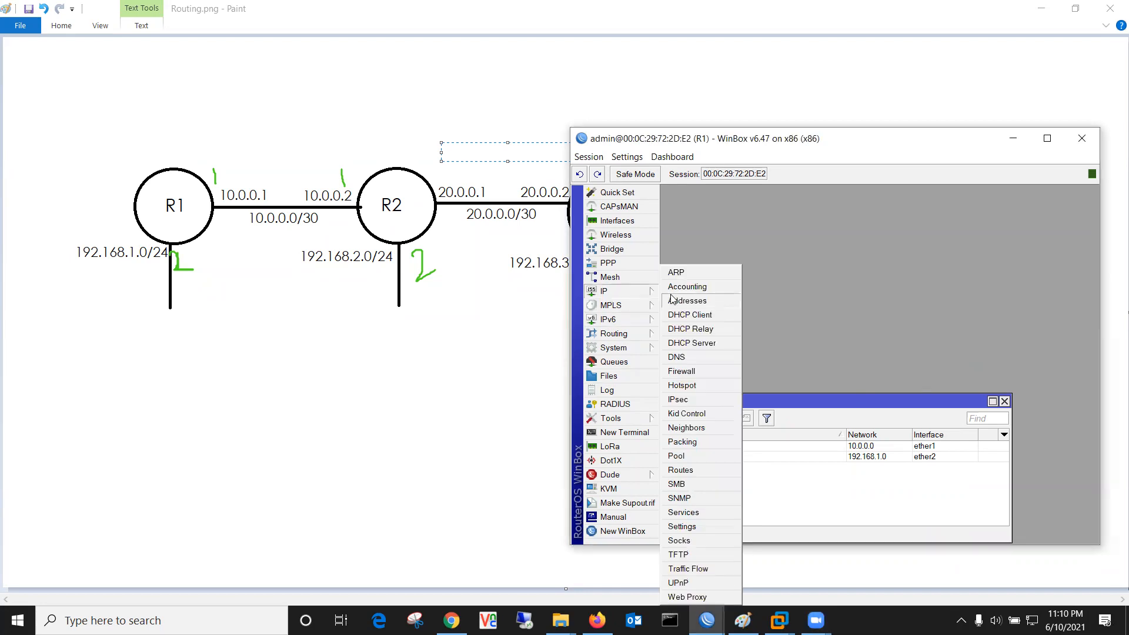
left_click(696, 474)
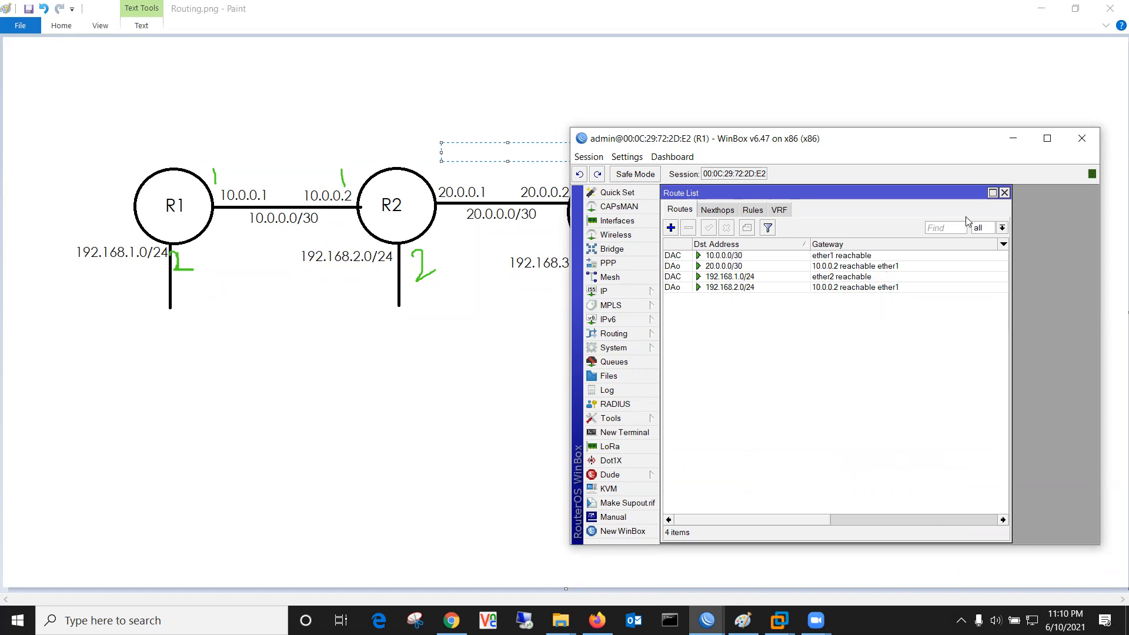
left_click(1005, 193)
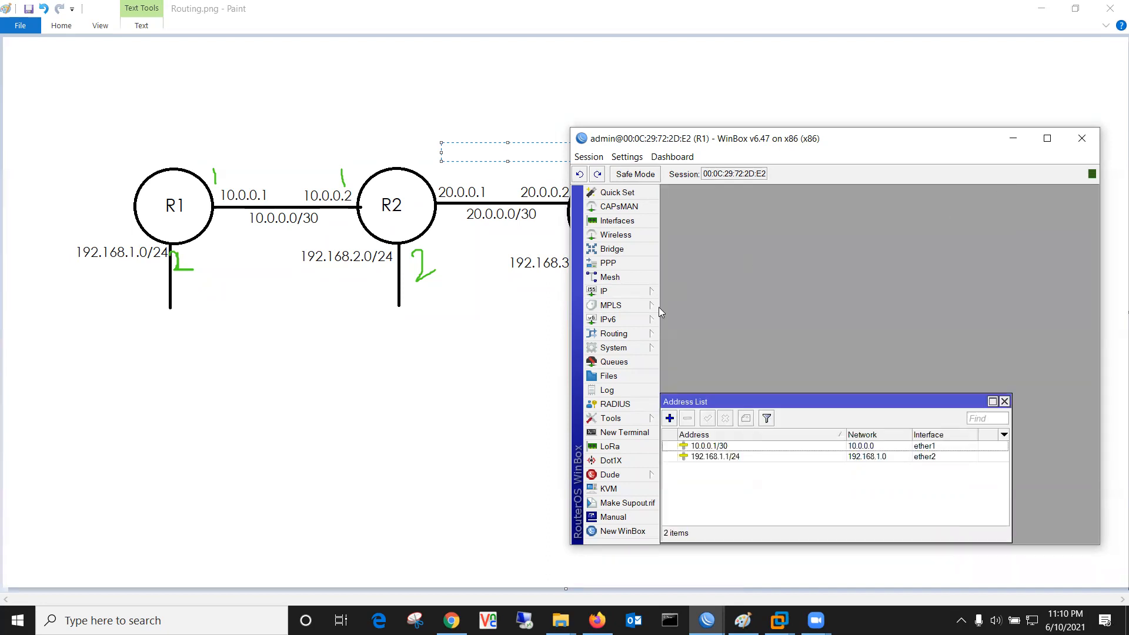
left_click(617, 335)
left_click(693, 407)
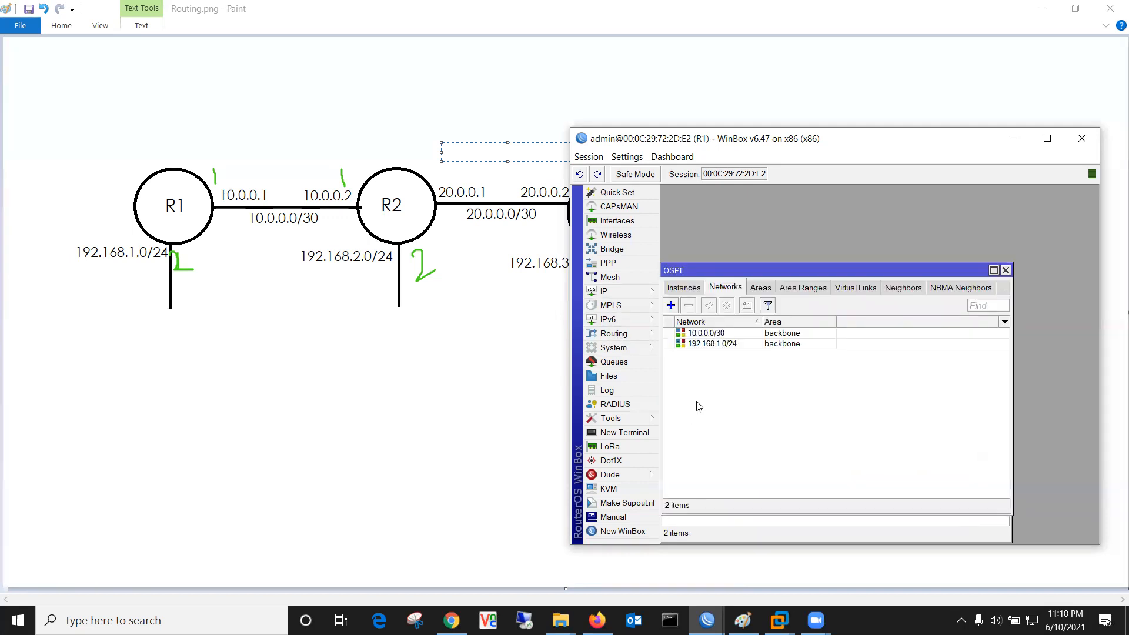
left_click(1005, 271)
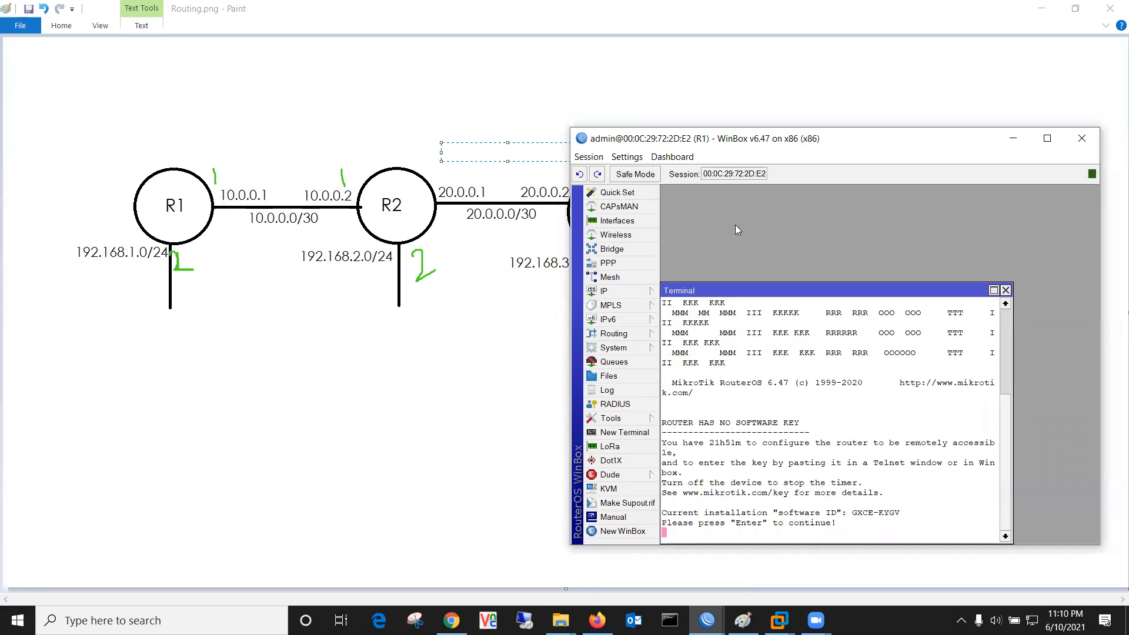
Step: Run /system reset-configuration on R1 and confirm with y
key("Return")
key("Return")
key("Return")
key("Return")
type("system")
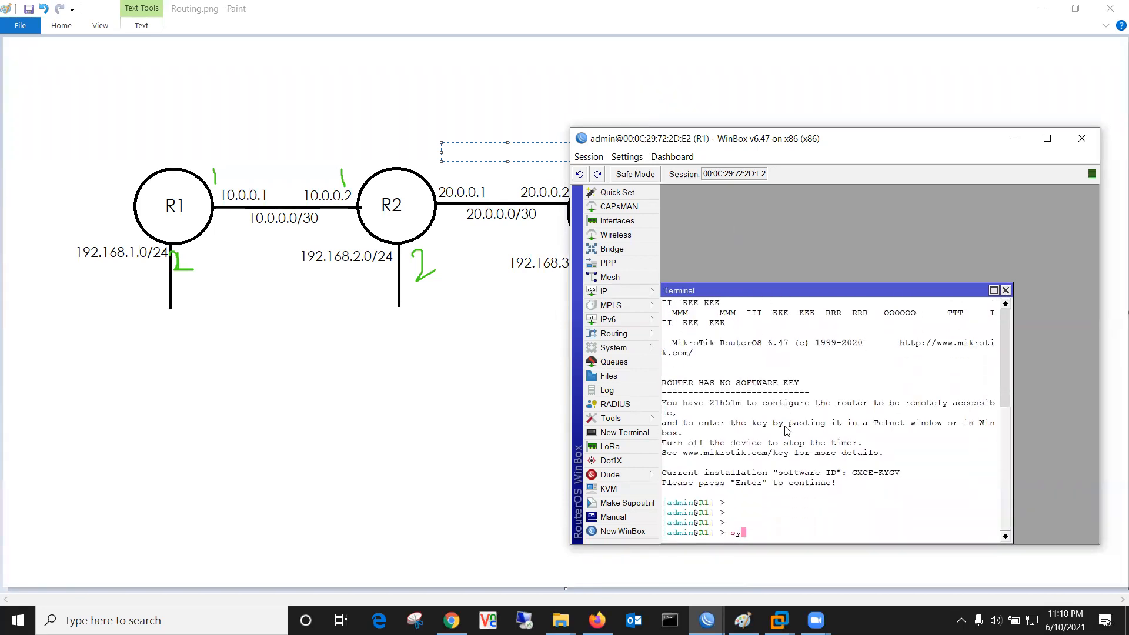
key("Return")
type("r")
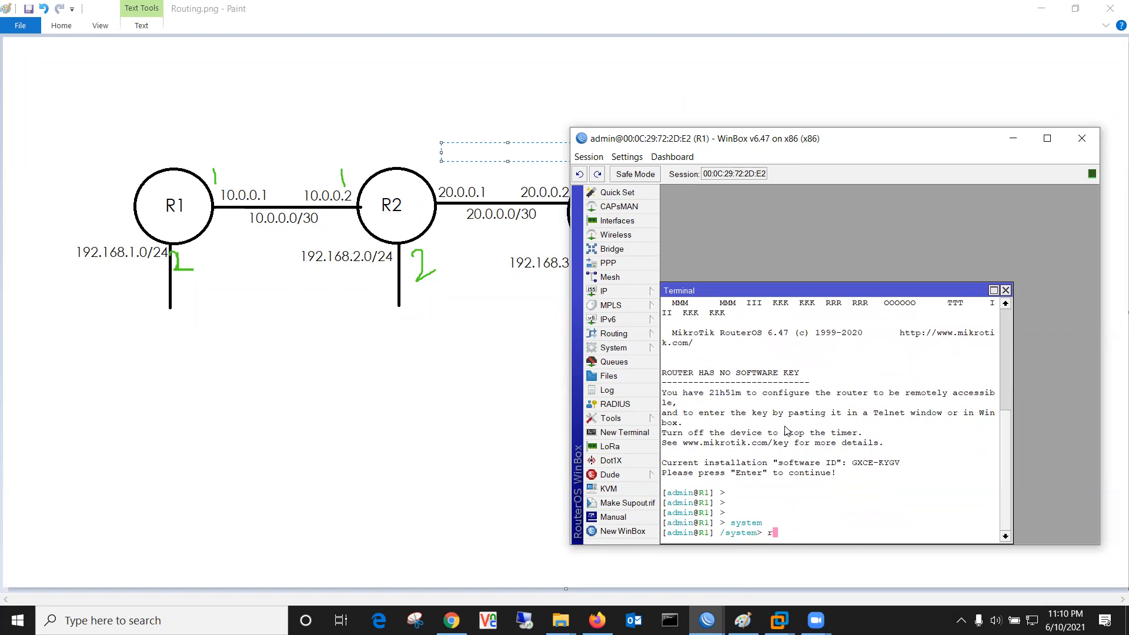
type("eset-configuration")
key("Return")
type("y")
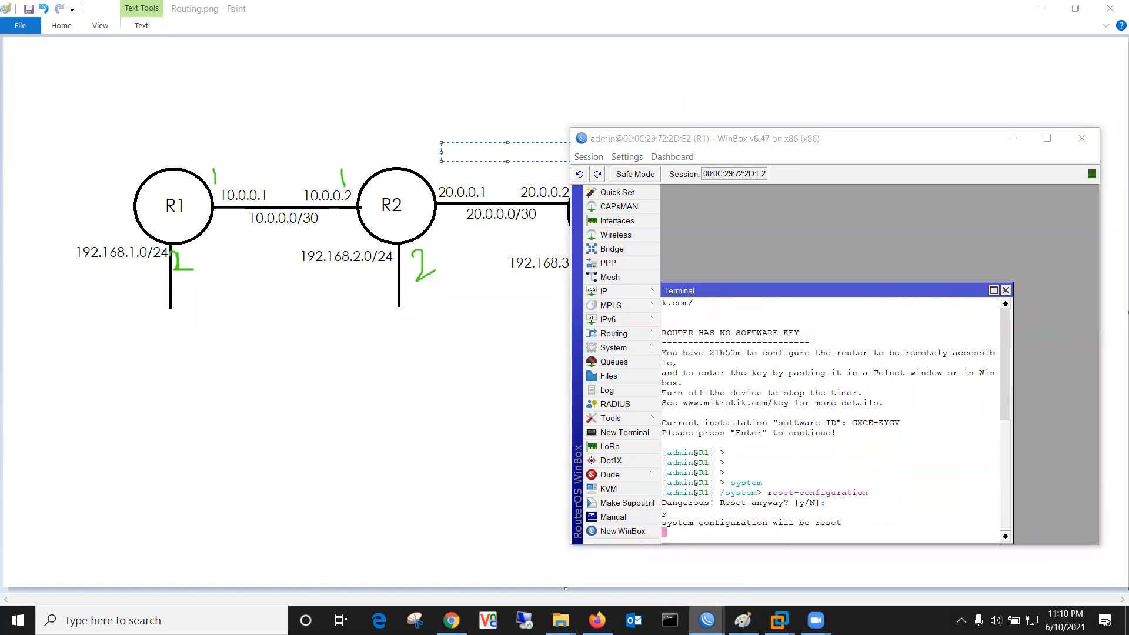
Step: Reset R2's configuration from a new terminal, confirm with y, then bring up VMware Workstation
mouse_move(706, 621)
left_click(736, 580)
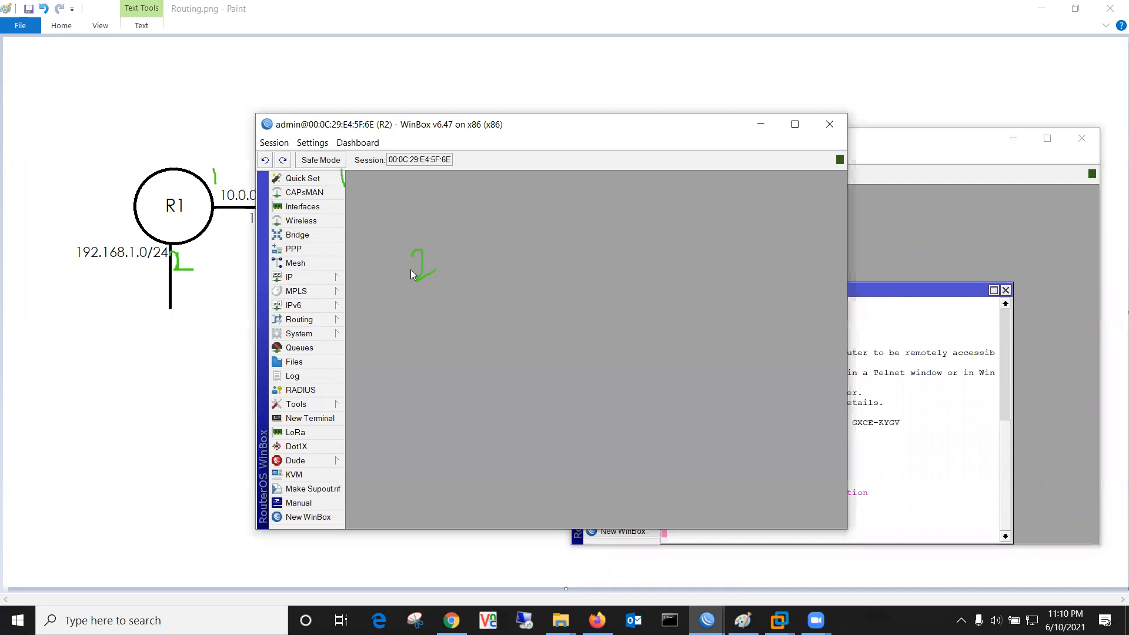
left_click(310, 418)
key("Return")
key("Return")
key("Return")
key("Return")
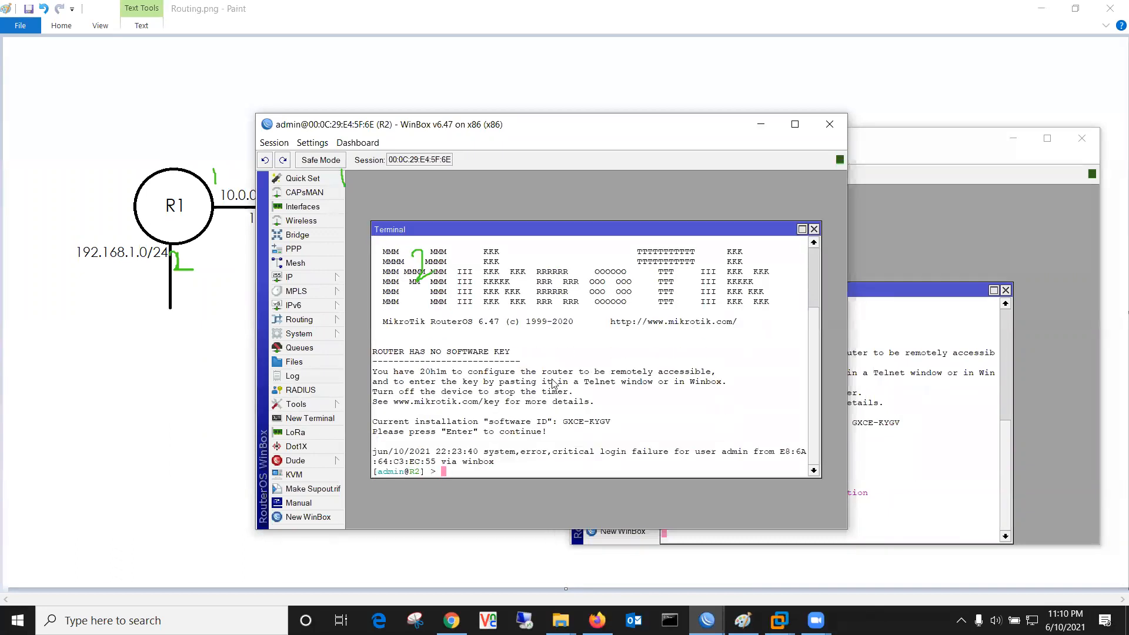
type("system")
key("Return")
type("res")
key("Tab")
type("et-configuration")
key("Return")
type("y")
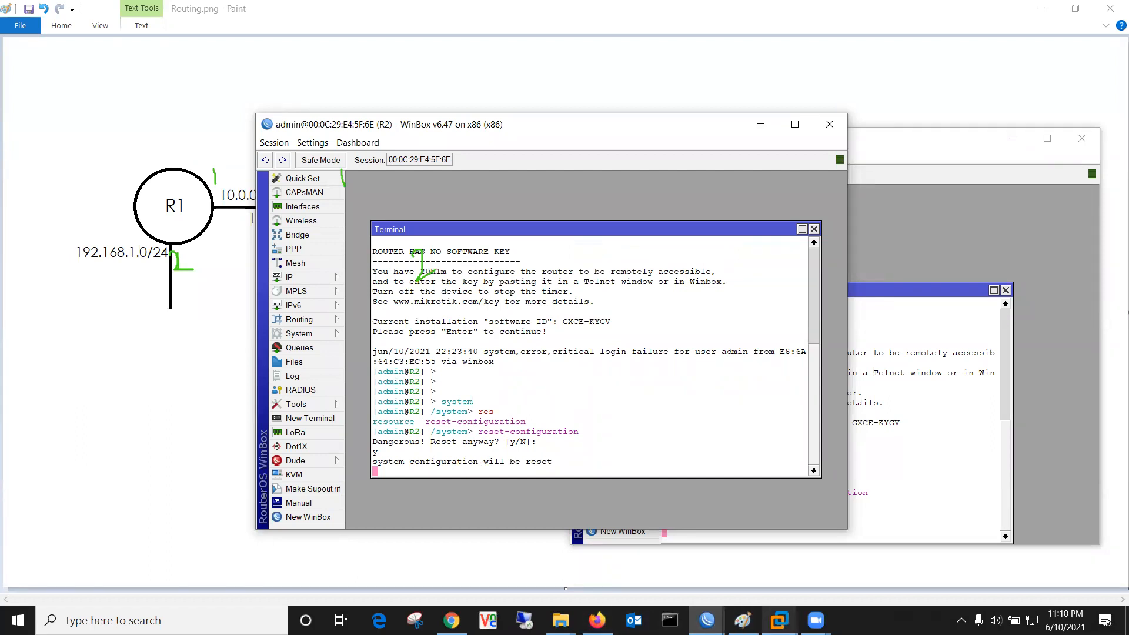
mouse_move(779, 620)
left_click(490, 550)
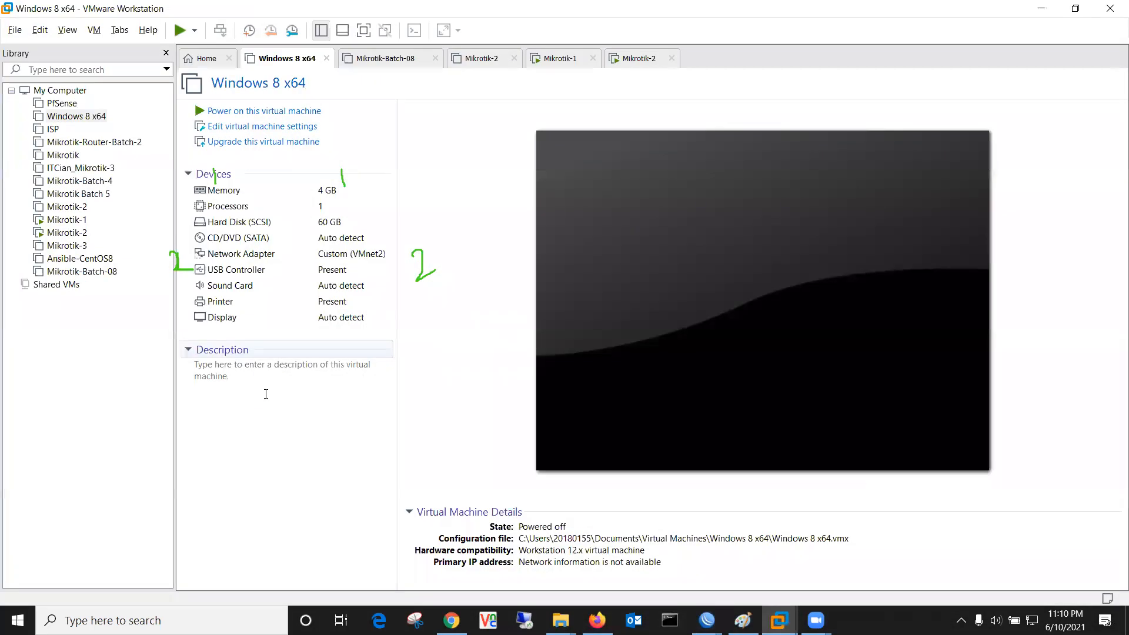
Step: Log in as admin on the Mikrotik-1 virtual machine console
left_click(66, 219)
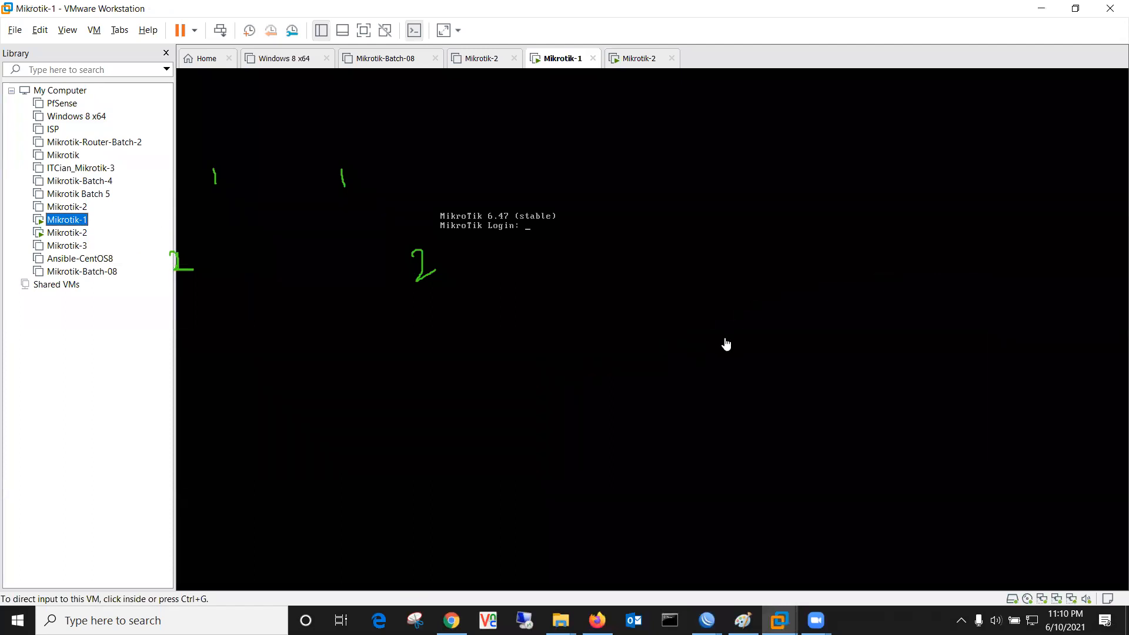
left_click(726, 344)
key("Return")
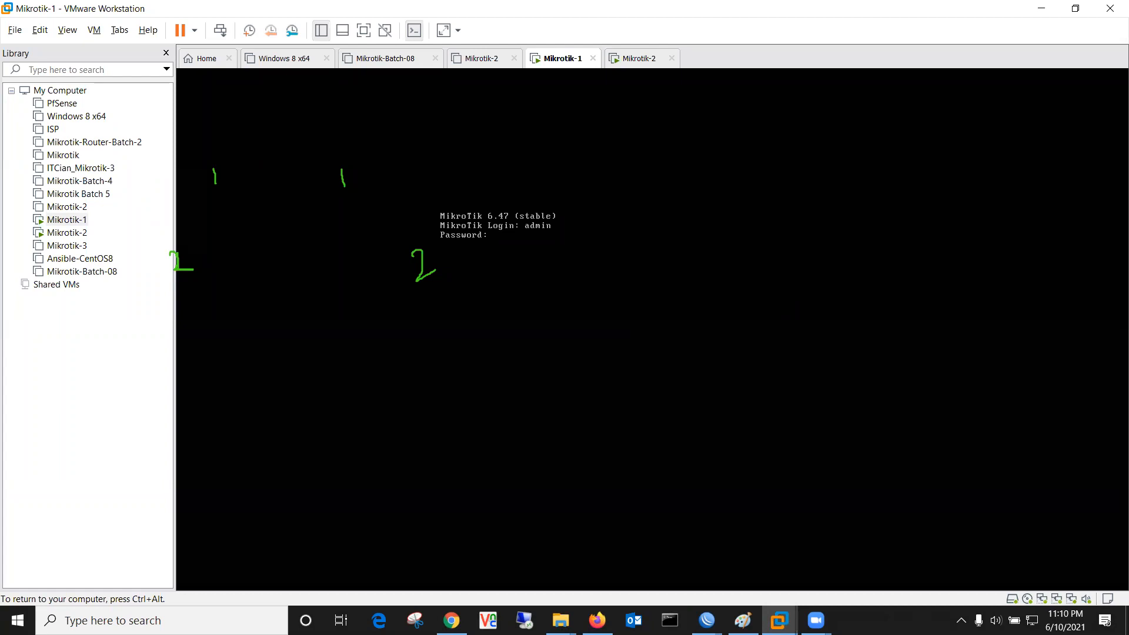
key("ctrl+alt")
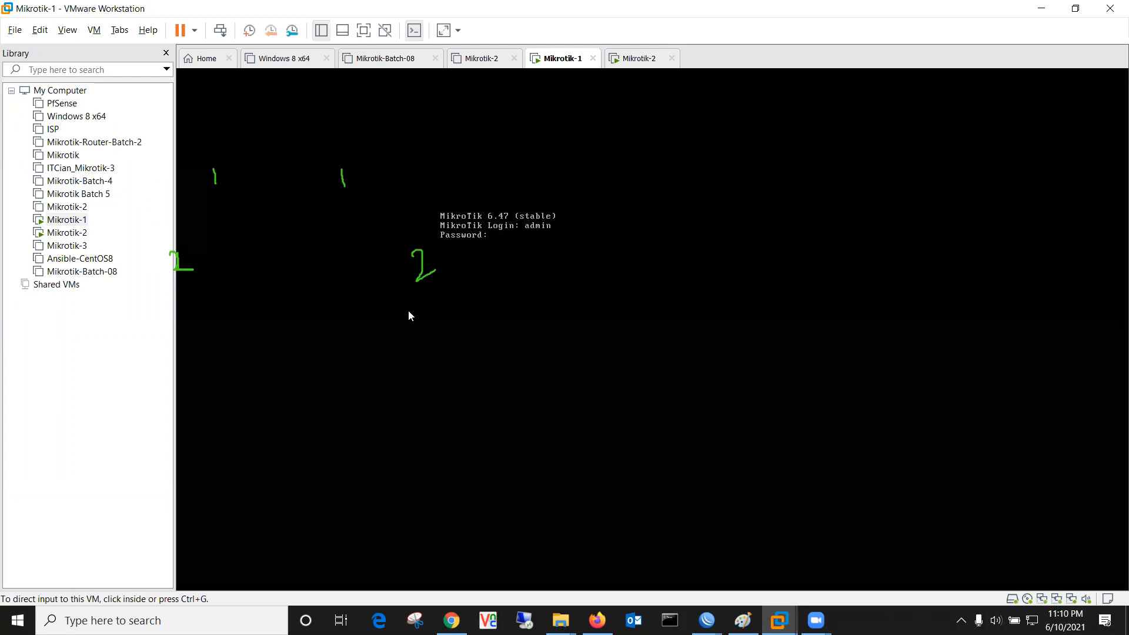
left_click(66, 232)
left_click(67, 222)
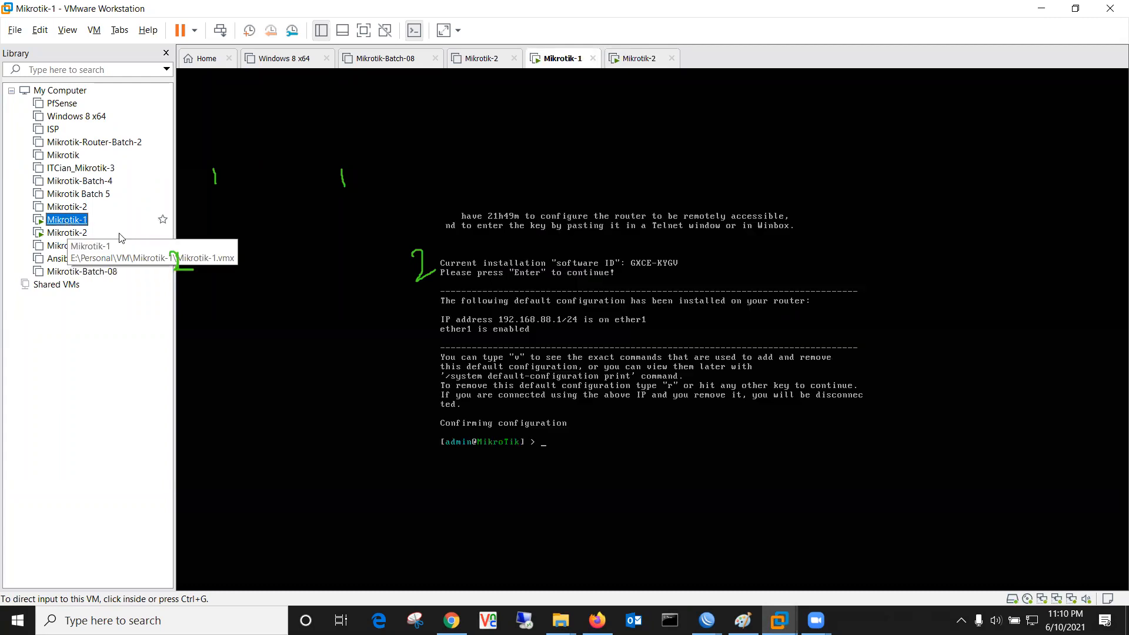
Step: Rename Mikrotik-1 to R1 with /system identity set name=R1
left_click(551, 394)
type("system")
key("Return")
type("identity set name=")
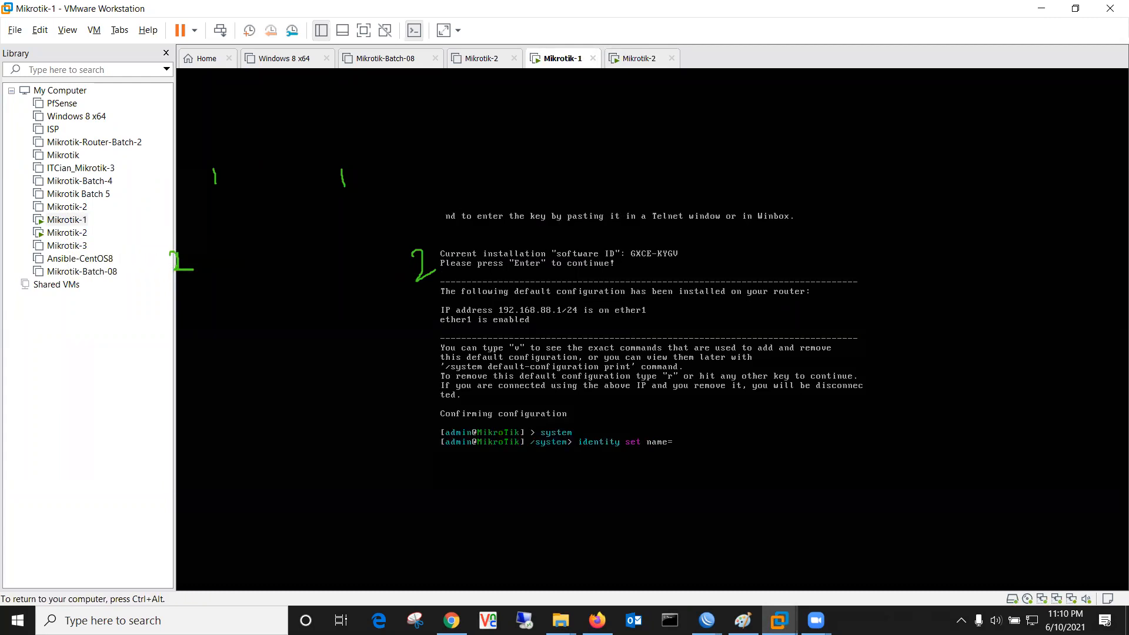
type("R1")
key("Return")
key("ctrl+alt")
Step: Log in as admin on the Mikrotik-2 virtual machine console
left_click(66, 233)
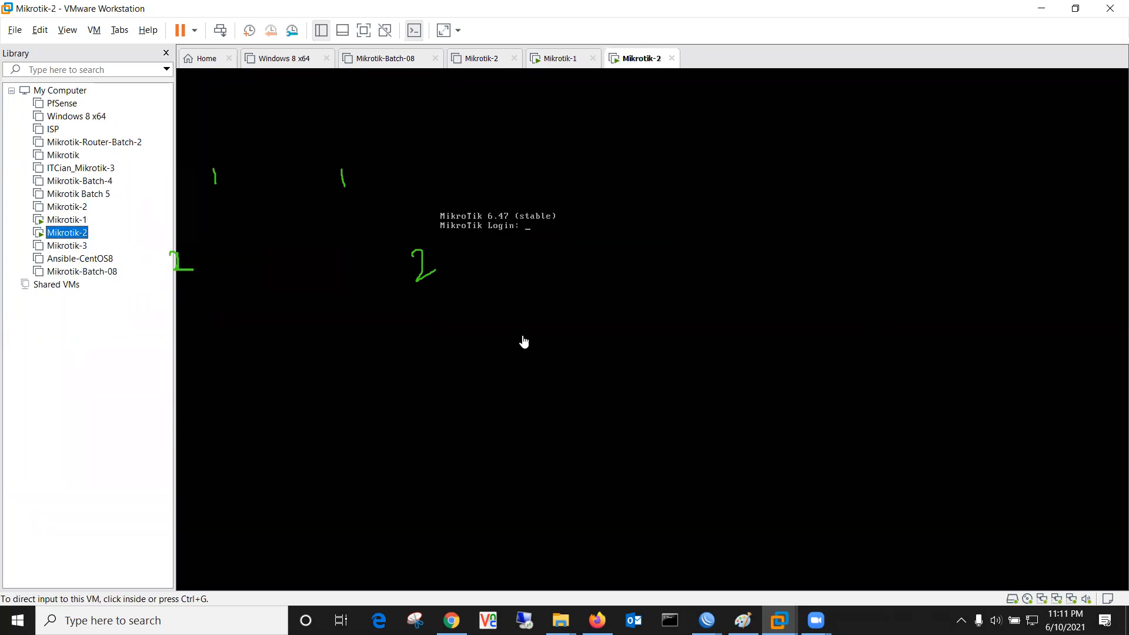
left_click(524, 341)
type("admin")
key("Return")
key("Return")
key("Return")
key("Return")
key("Return")
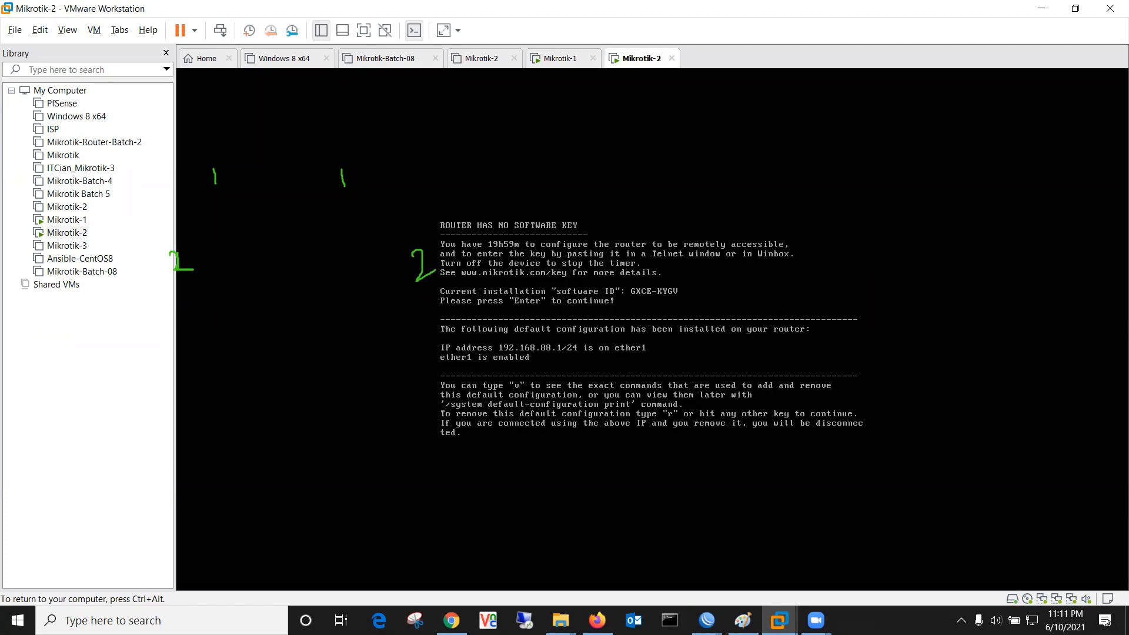
Step: Rename Mikrotik-2 to R2 with /system identity set name=R2
type("system")
key("Return")
type("id")
key("Tab")
type("s")
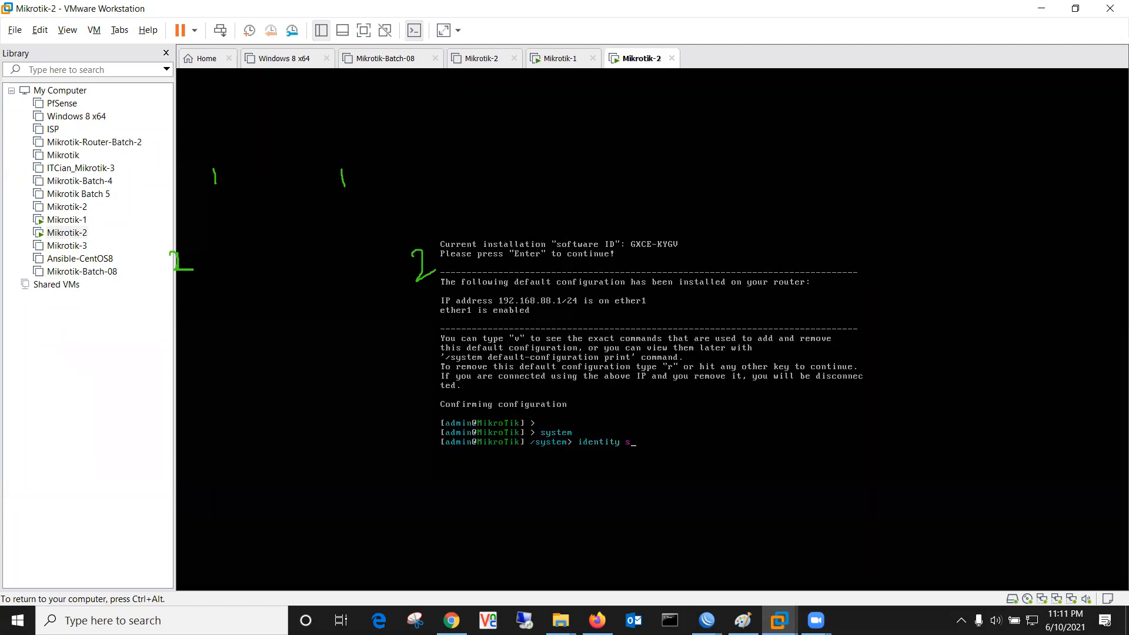
type("et n")
key("Tab")
type("R2")
key("Return")
key("ctrl+alt")
Step: Connect WinBox to router R1 with an empty password and dismiss the welcome message
left_click(1028, 6)
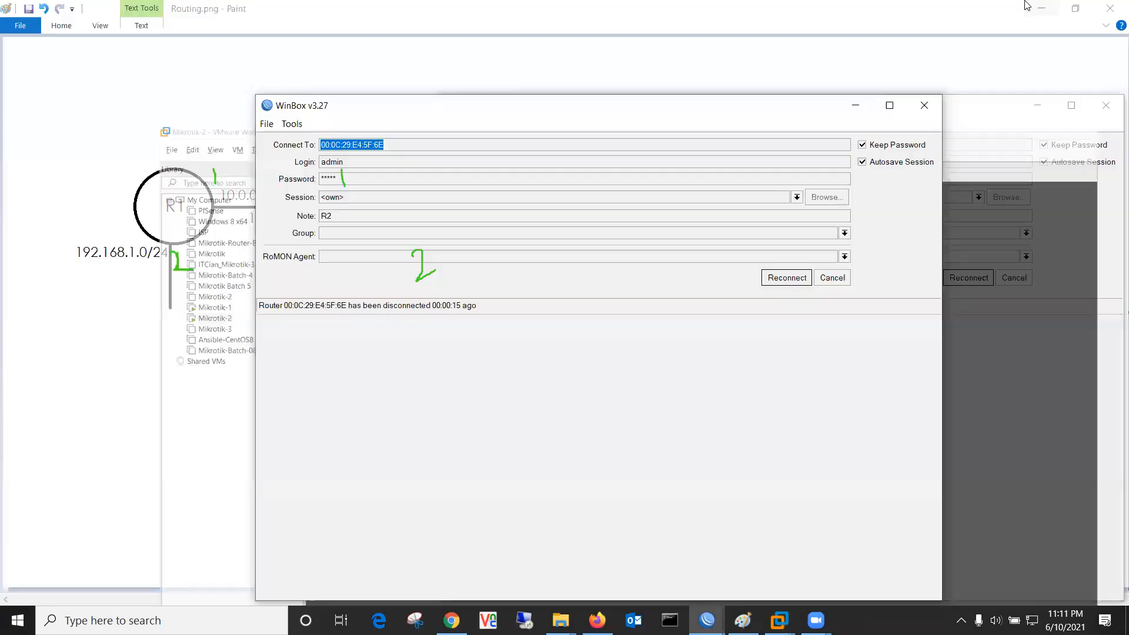
left_click(832, 278)
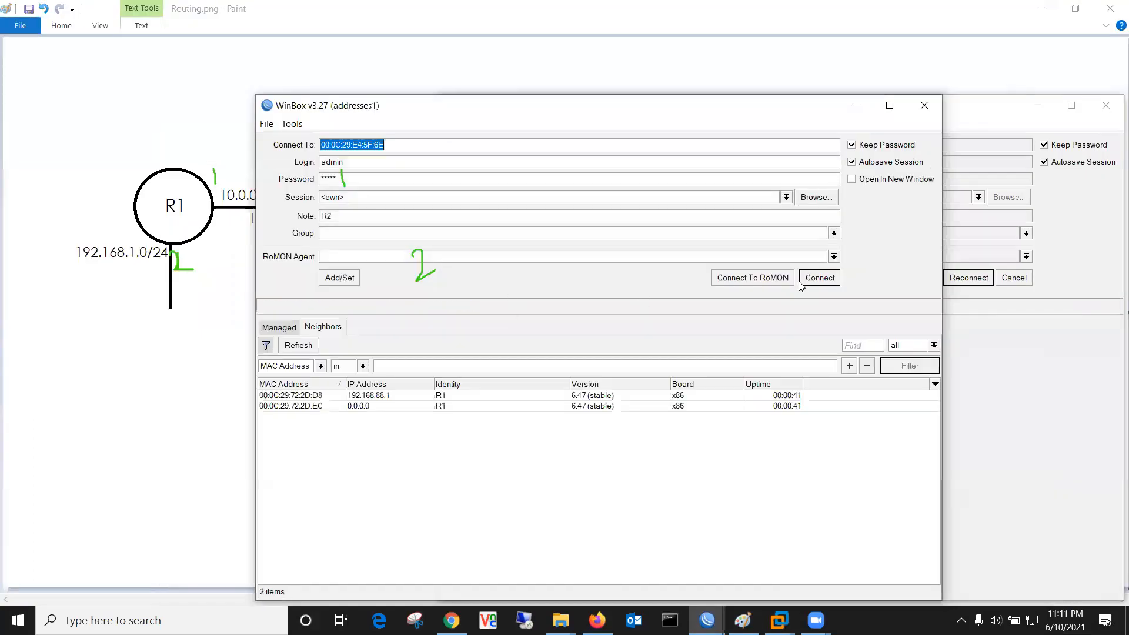
left_click(470, 406)
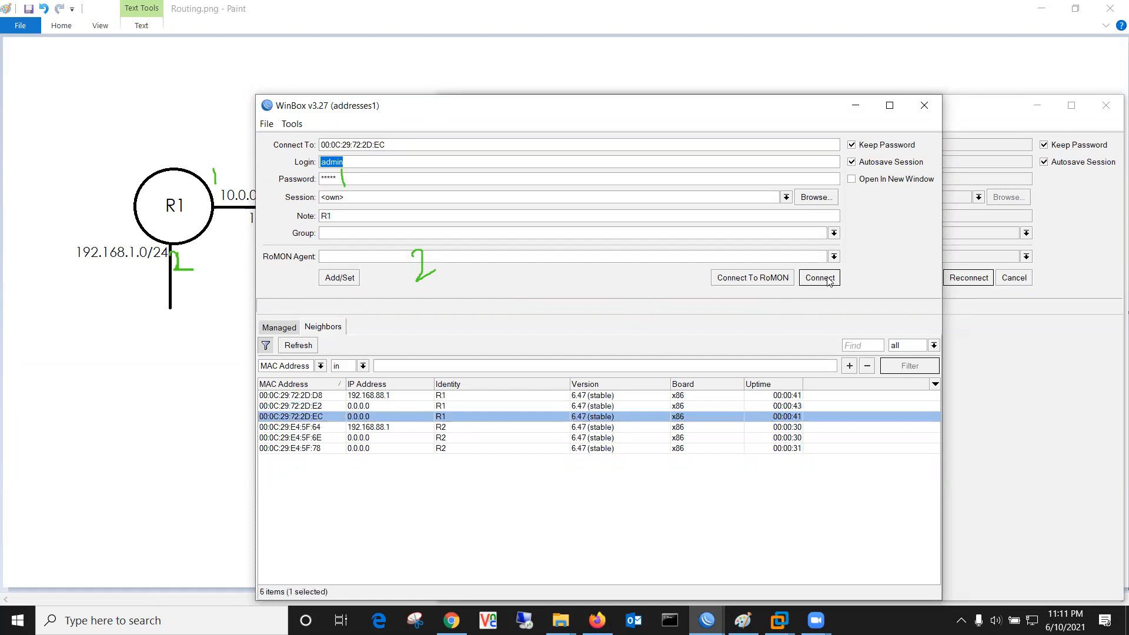
left_click(820, 277)
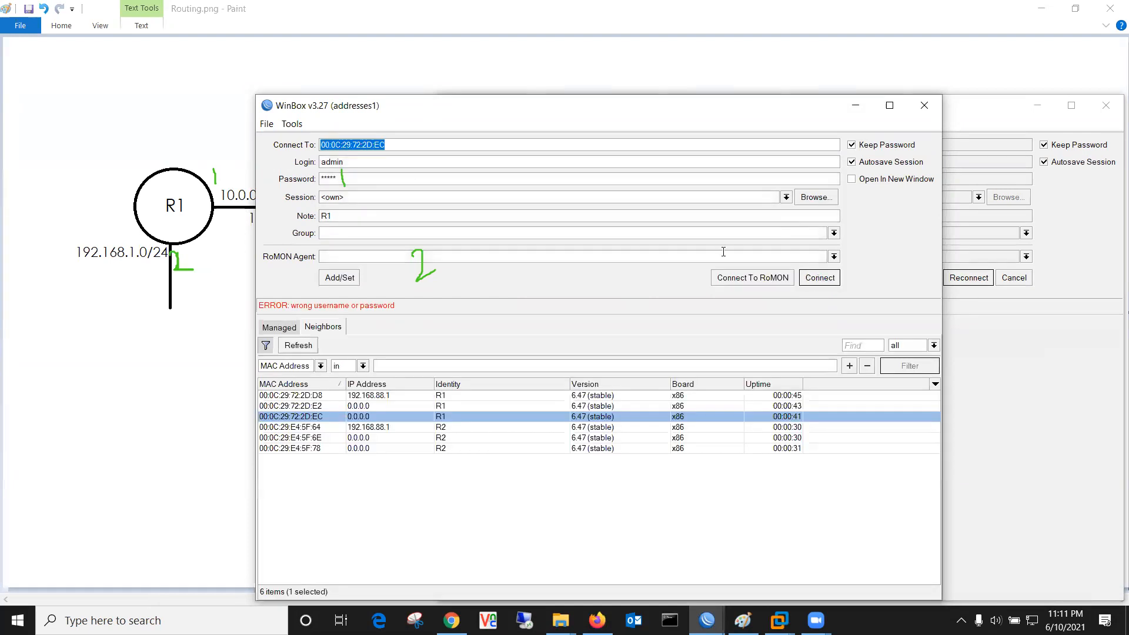
left_click(368, 175)
key("BackSpace")
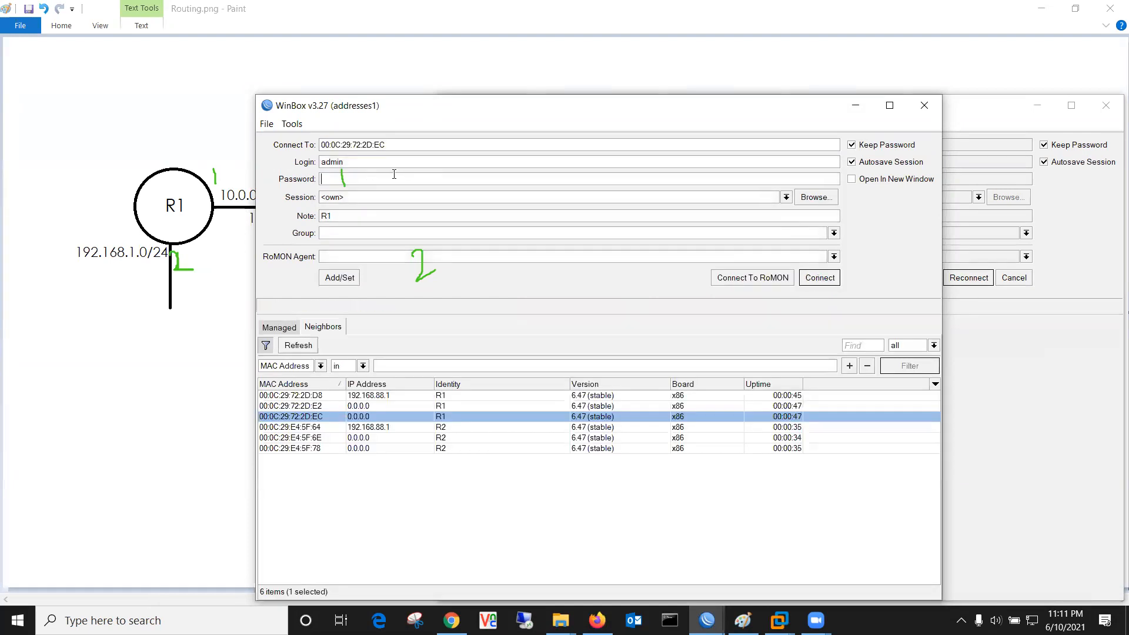
left_click(829, 279)
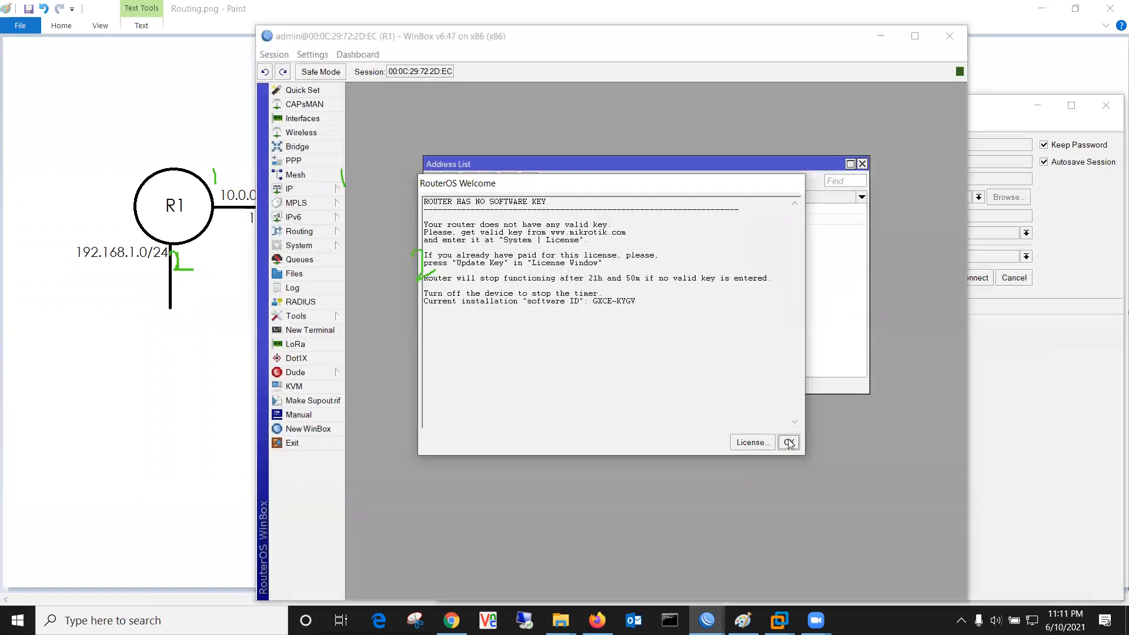
left_click(788, 443)
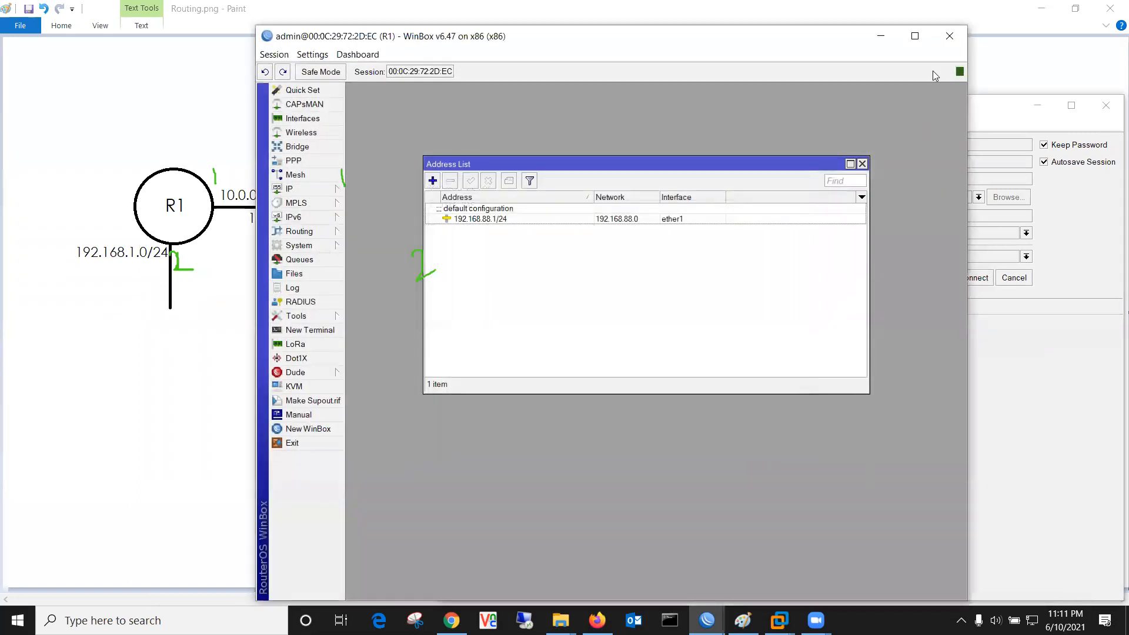
Step: Close the login window and resize and reposition R1's session window
left_click(861, 165)
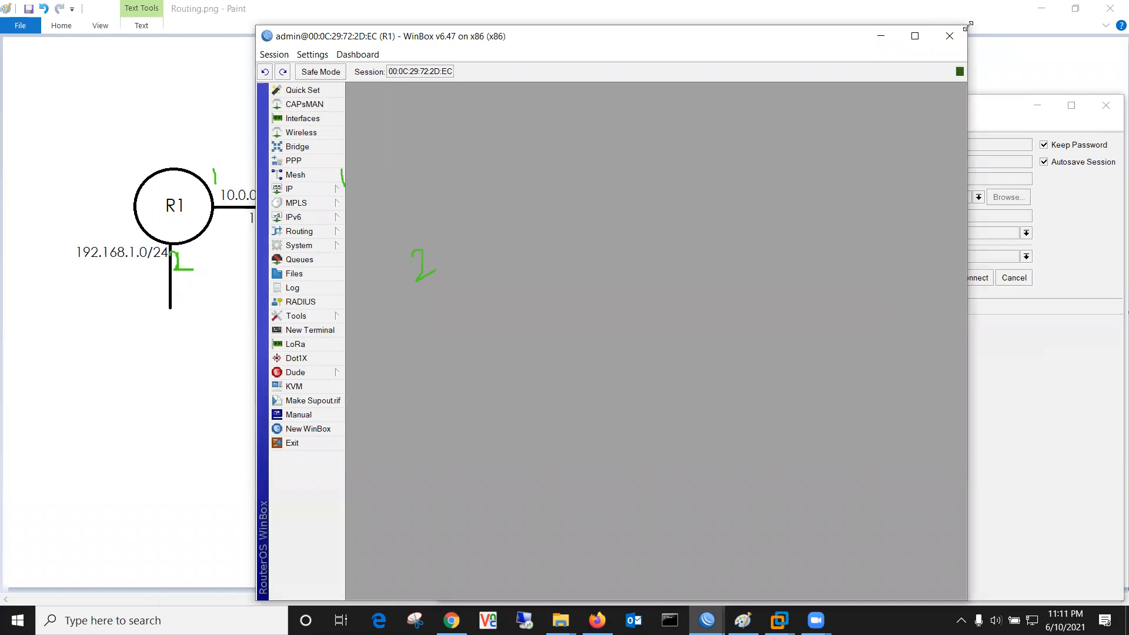
left_click_drag(967, 25, 752, 199)
left_click(1106, 105)
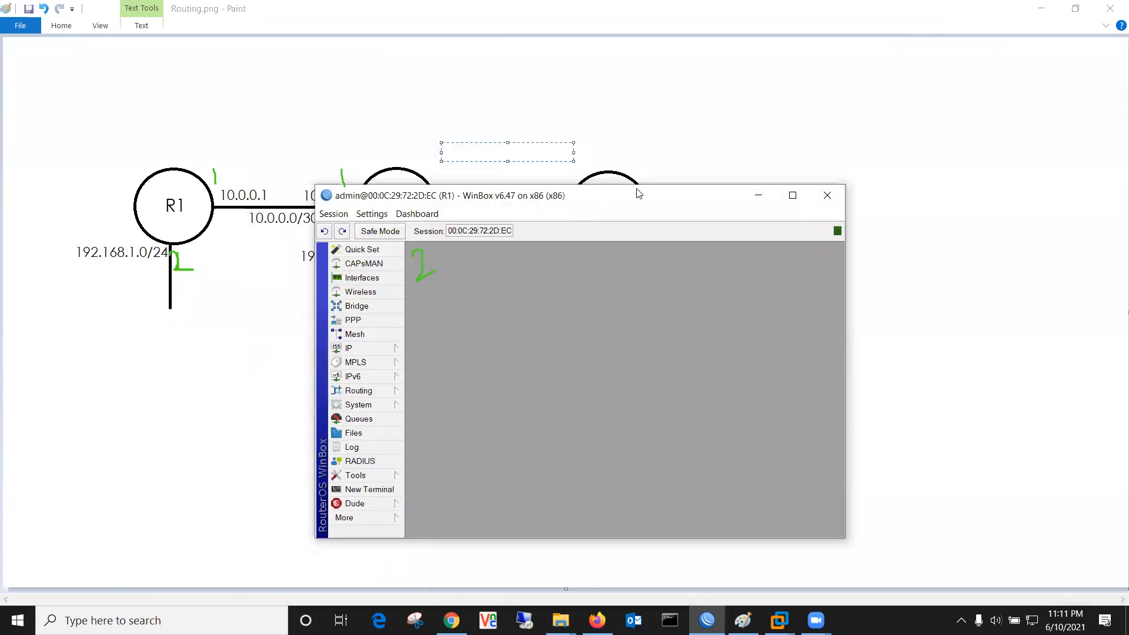
left_click_drag(637, 194, 847, 164)
Step: Open R1's IP address list and remove the default 192.168.88.1/24 address
left_click(579, 318)
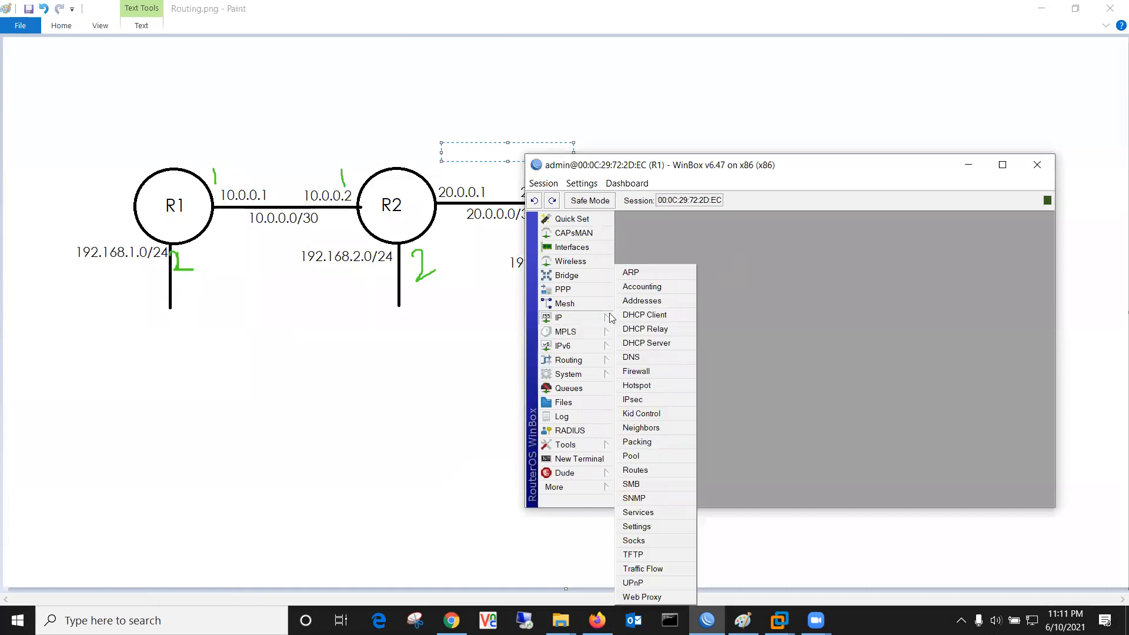
left_click(660, 286)
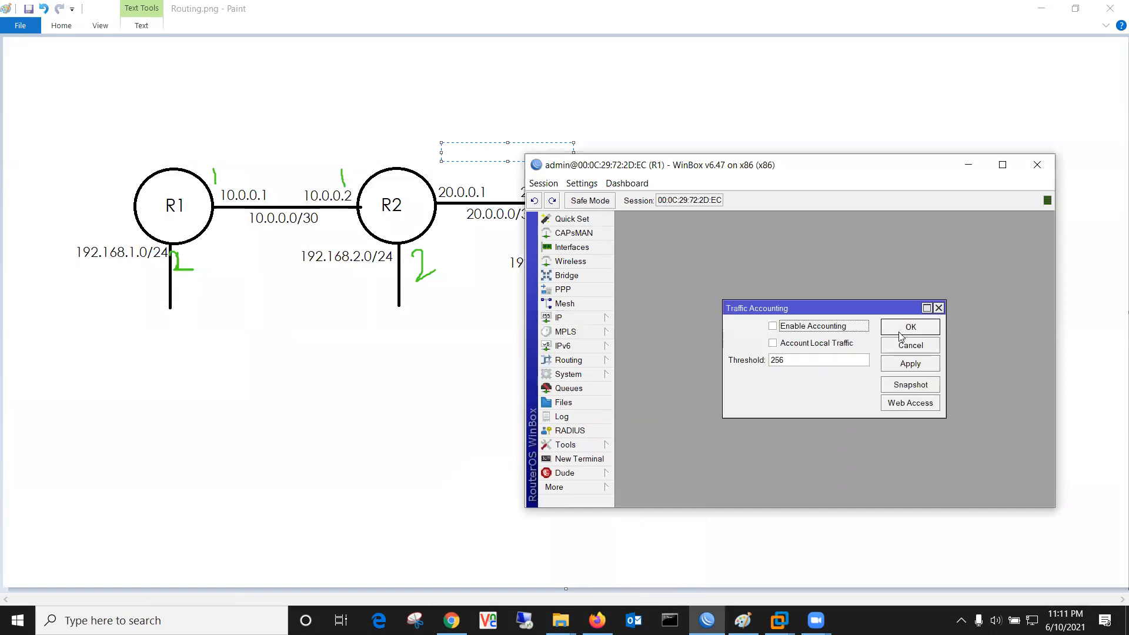
left_click(909, 346)
left_click(579, 317)
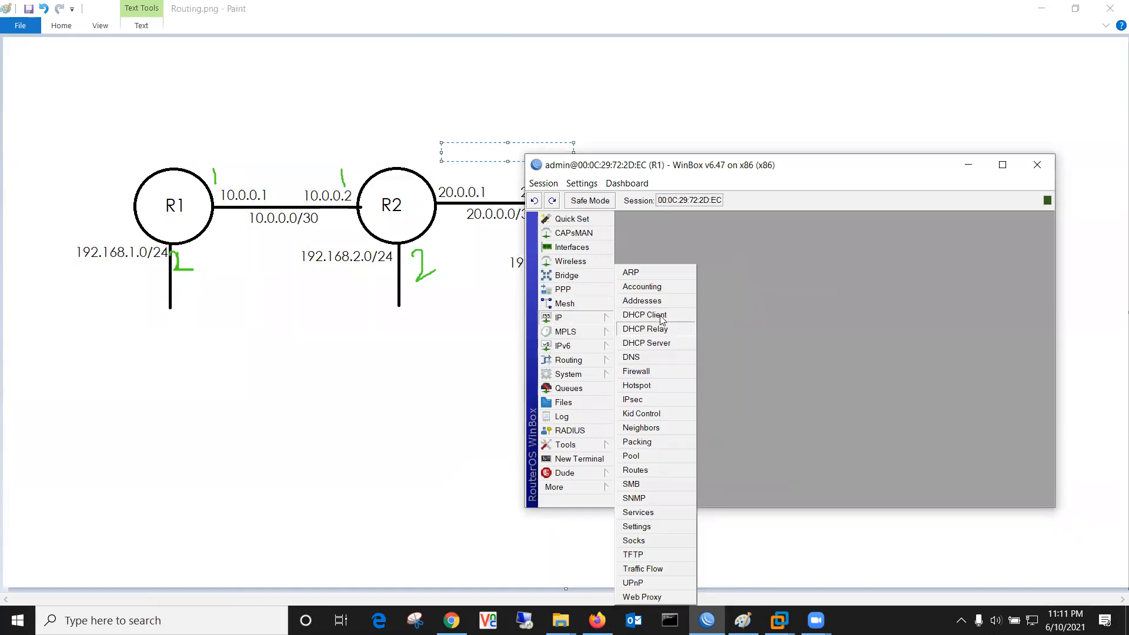
left_click(642, 300)
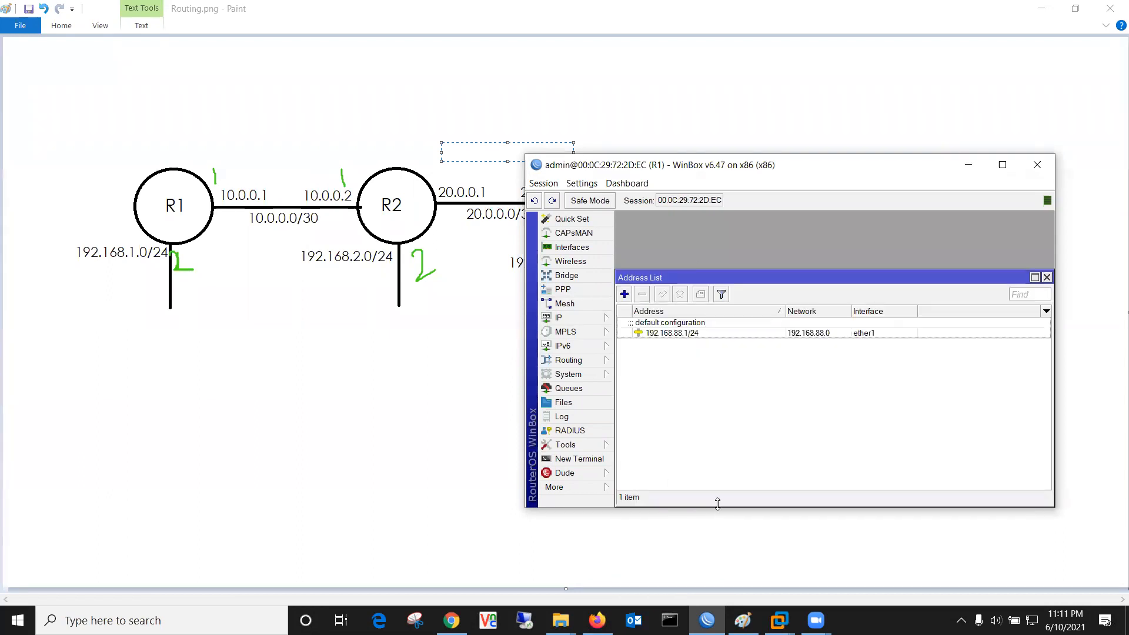
left_click_drag(718, 506, 725, 554)
left_click_drag(573, 509, 582, 562)
left_click(669, 284)
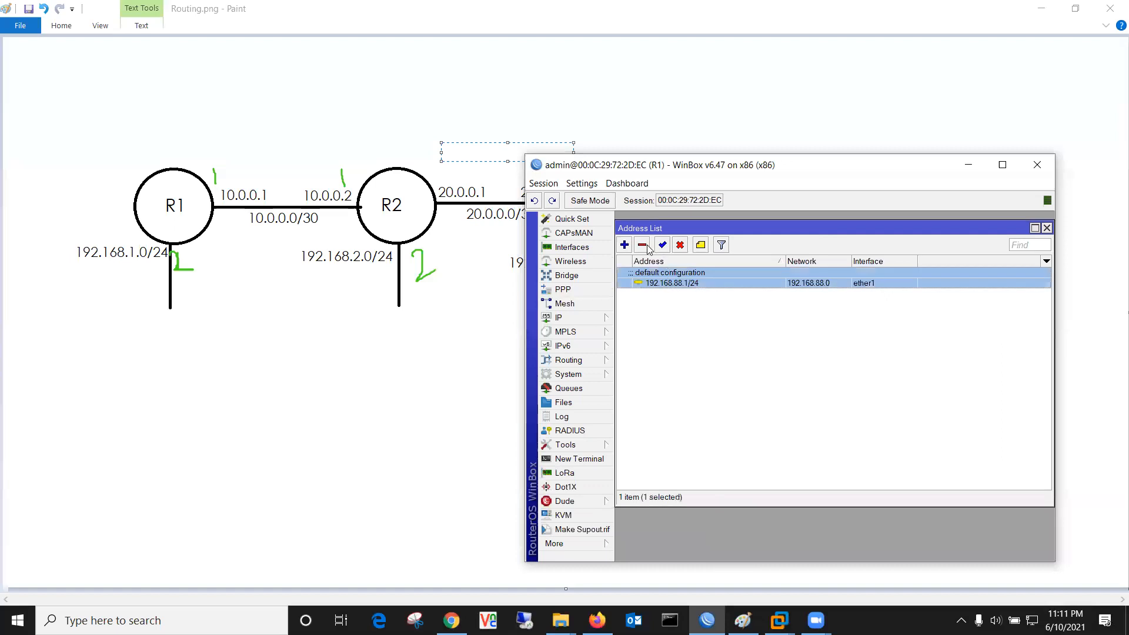
left_click(646, 245)
Step: Add address 10.0.0.1/30 on ether1 to R1
left_click(624, 244)
type("1")
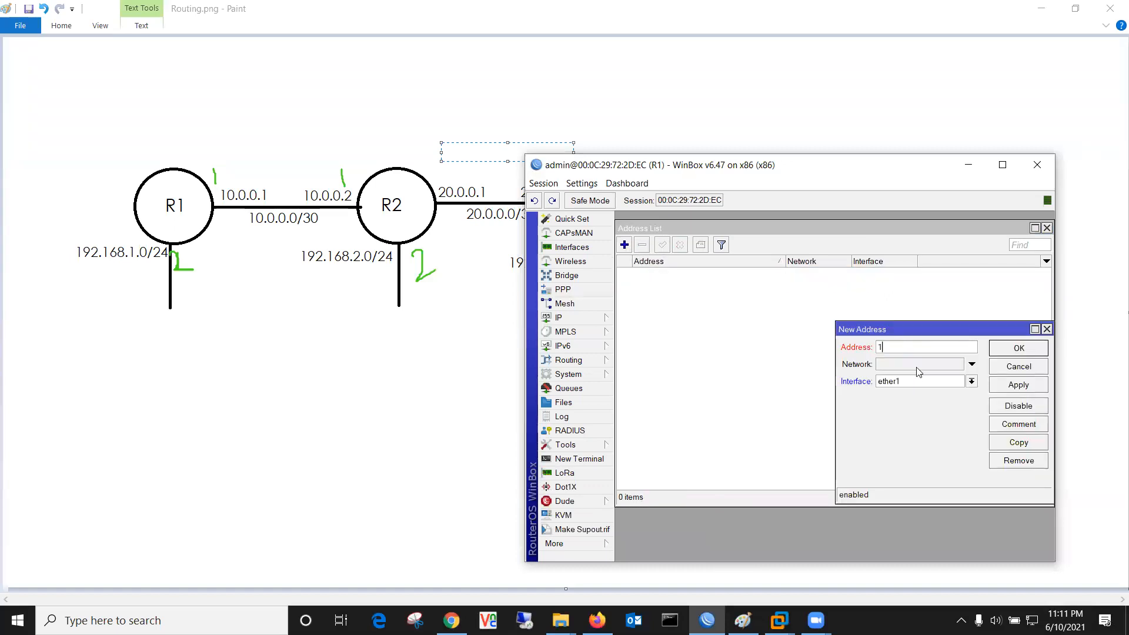
type("0.0.0.1/30")
left_click(1012, 353)
Step: Add address 192.168.1.1/24 on ether2 to R1
left_click(624, 245)
type("192.168.1.1/24")
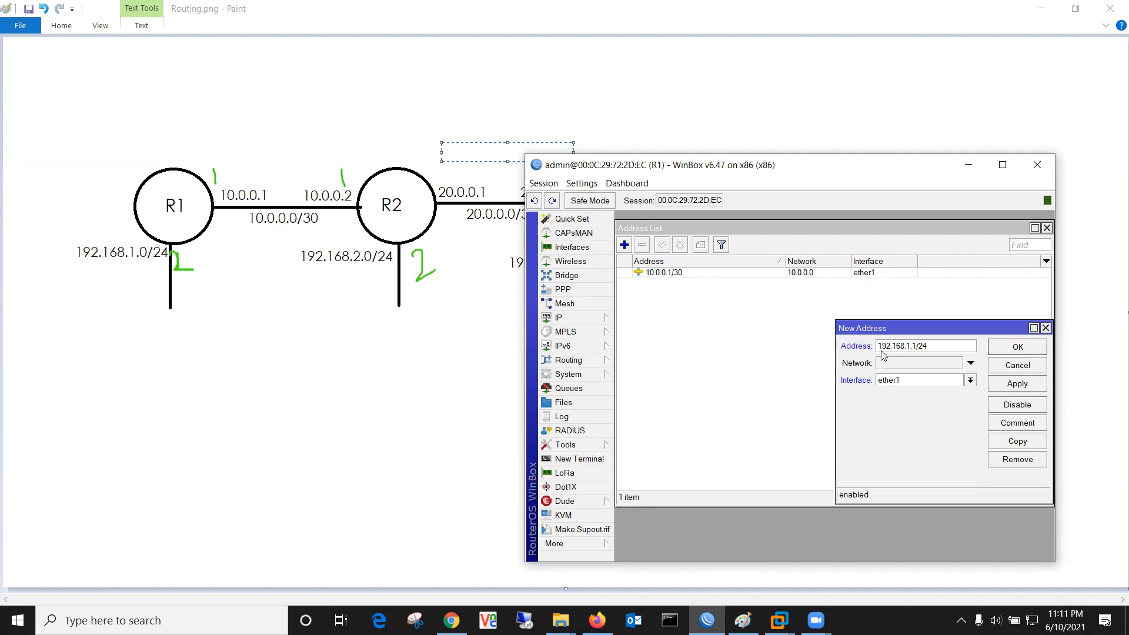
left_click(897, 380)
left_click(899, 402)
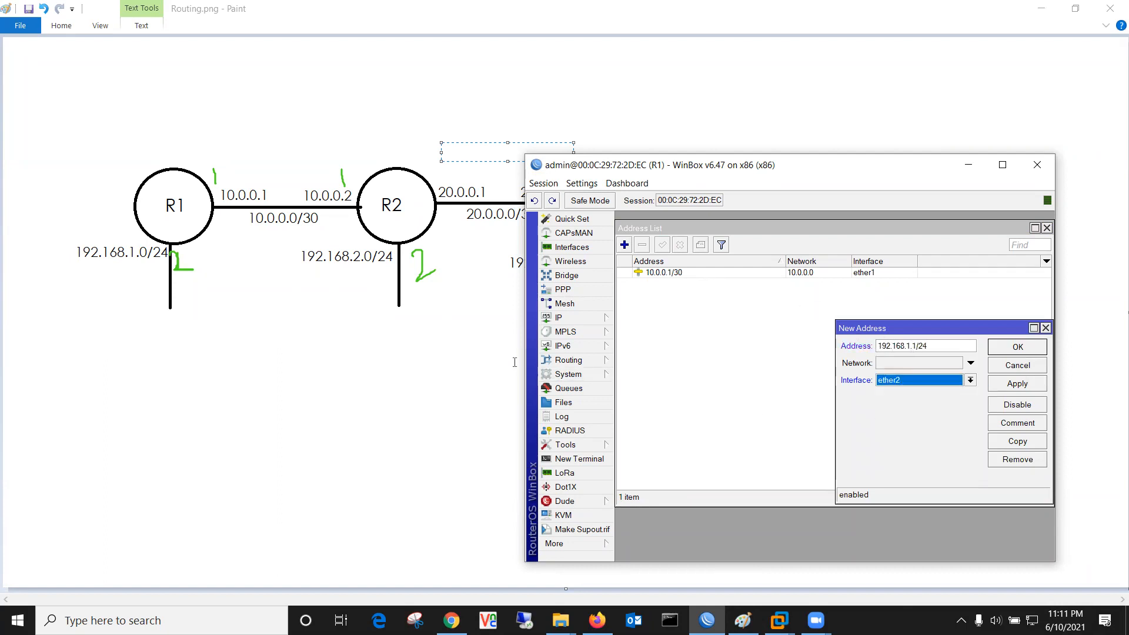
left_click(994, 384)
left_click(1014, 348)
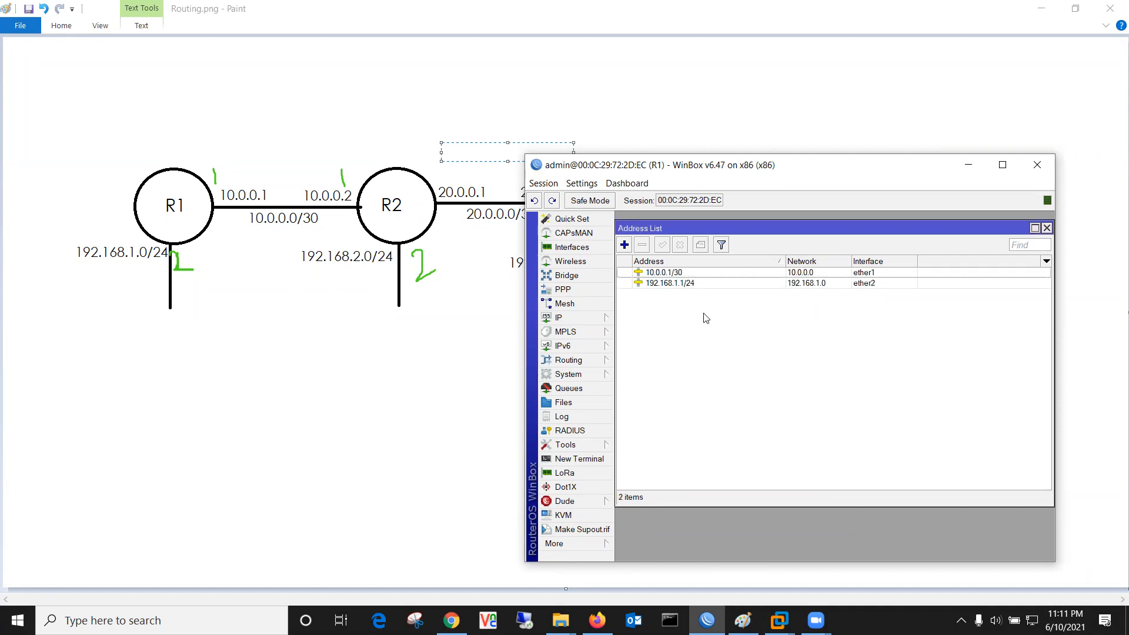
Step: Review R1's route list sorted by destination, then return to the Paint diagram
left_click(579, 317)
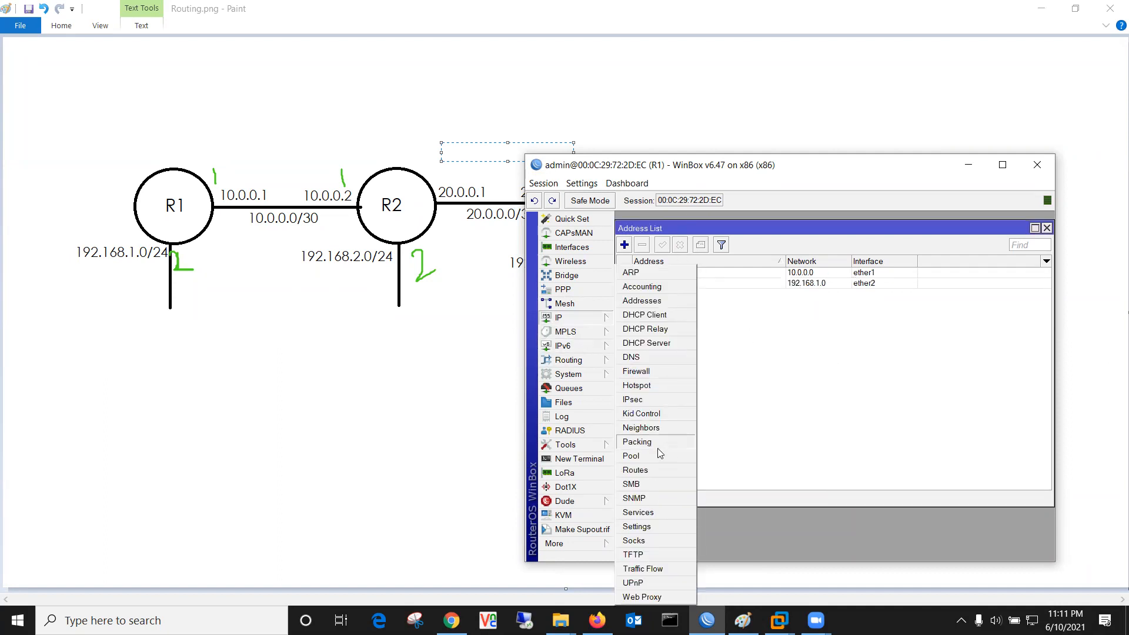
left_click(654, 471)
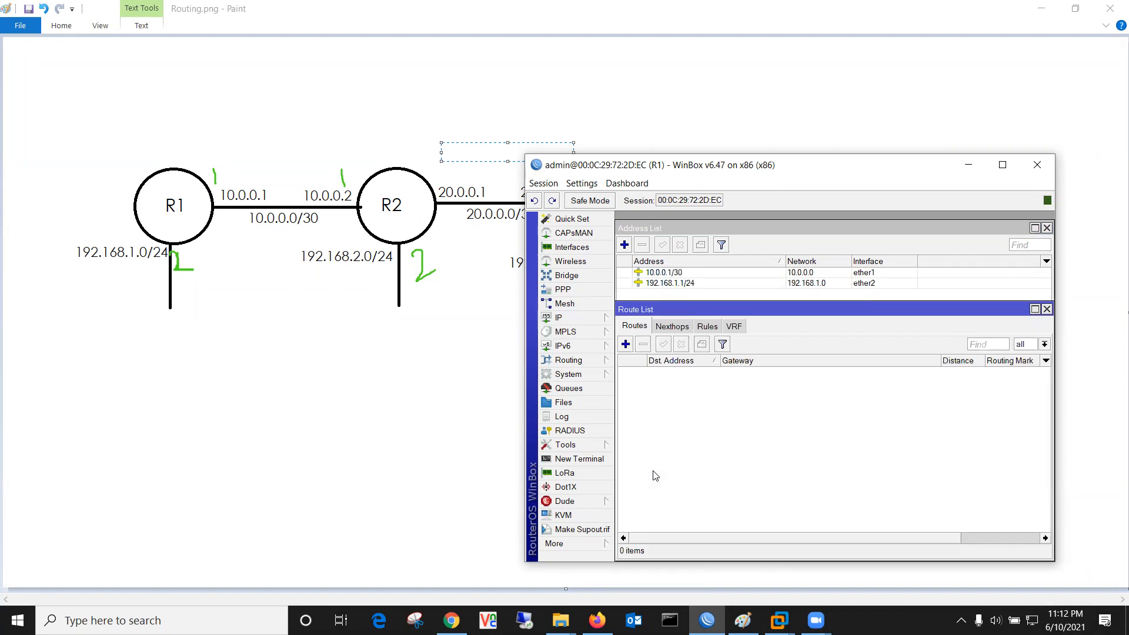
left_click_drag(720, 311, 729, 335)
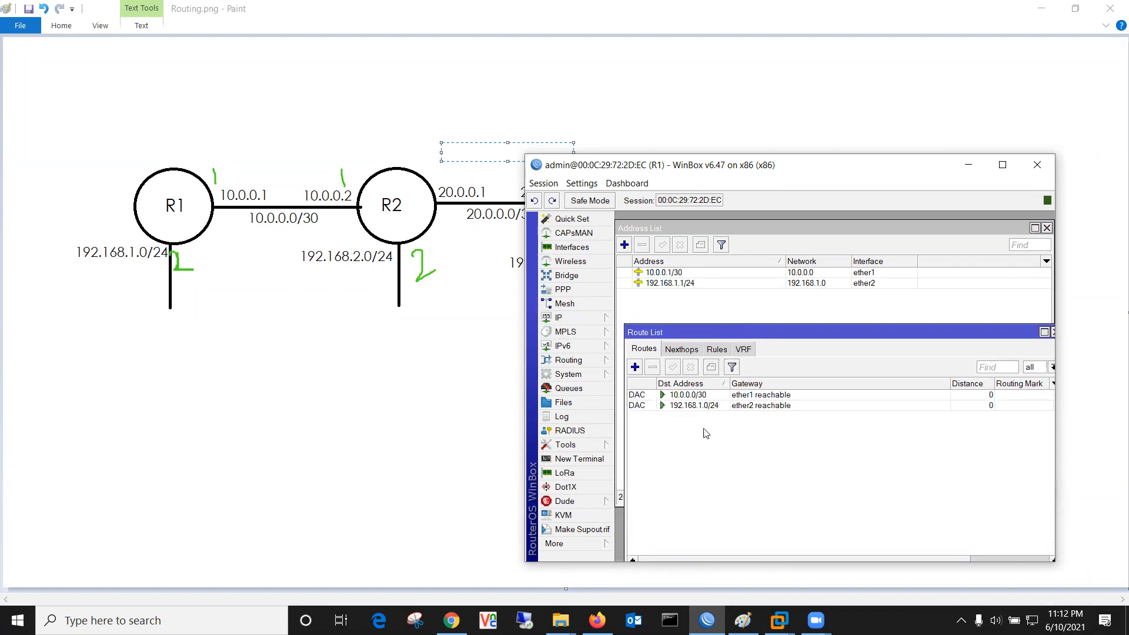
left_click(707, 405)
left_click(719, 385)
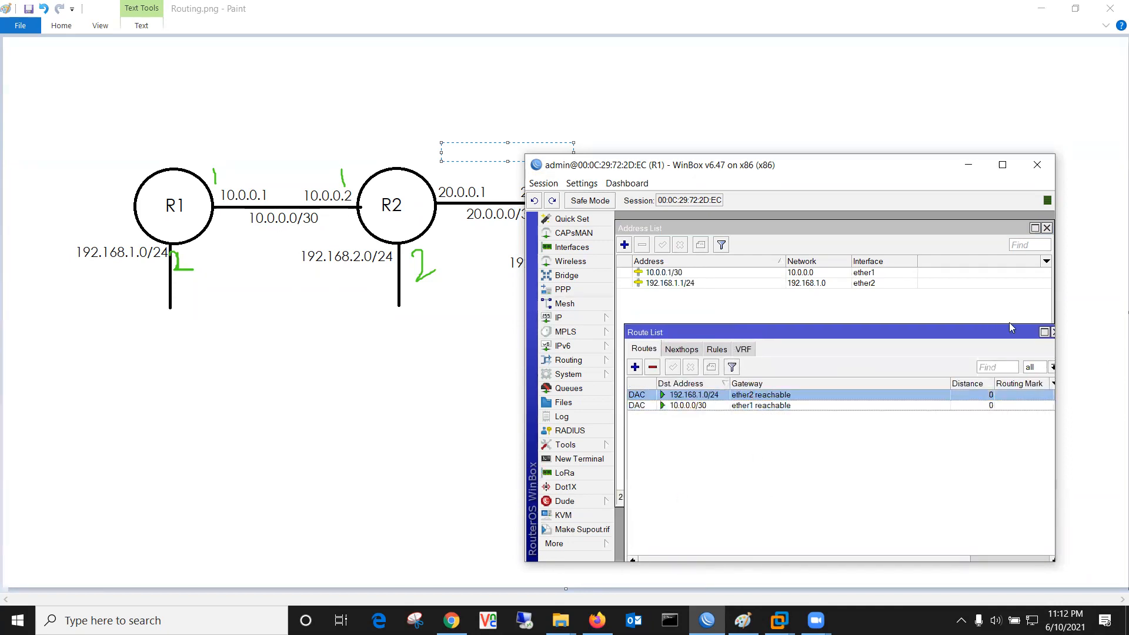
left_click(1051, 332)
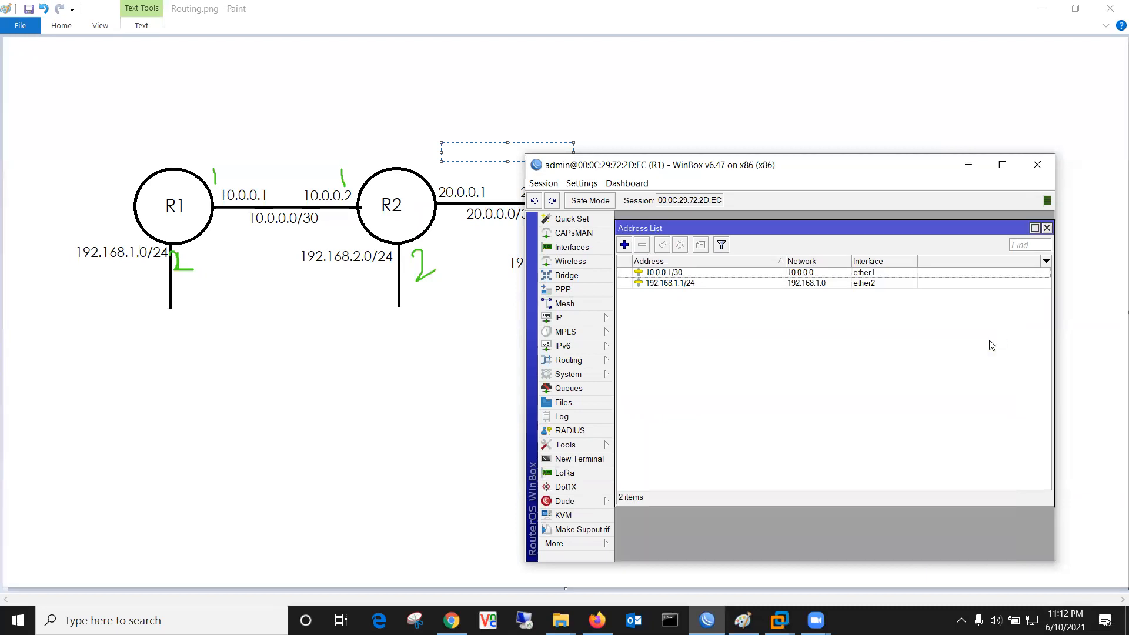
left_click(411, 363)
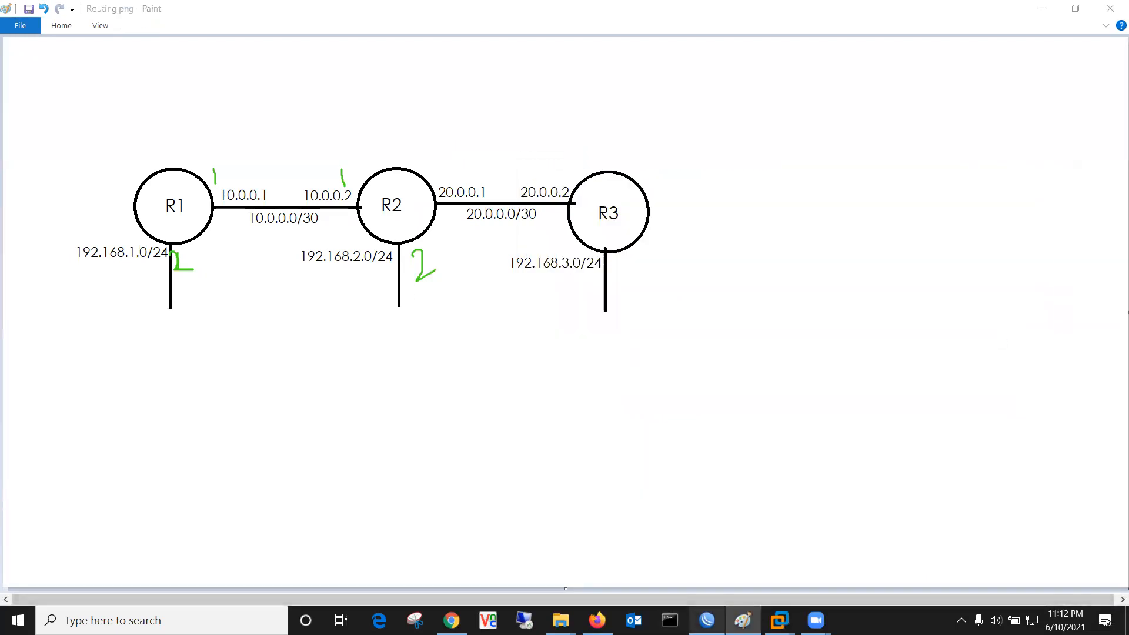
Step: Open a new WinBox session connected to router R2
left_click_drag(707, 620, 688, 556)
left_click(678, 543)
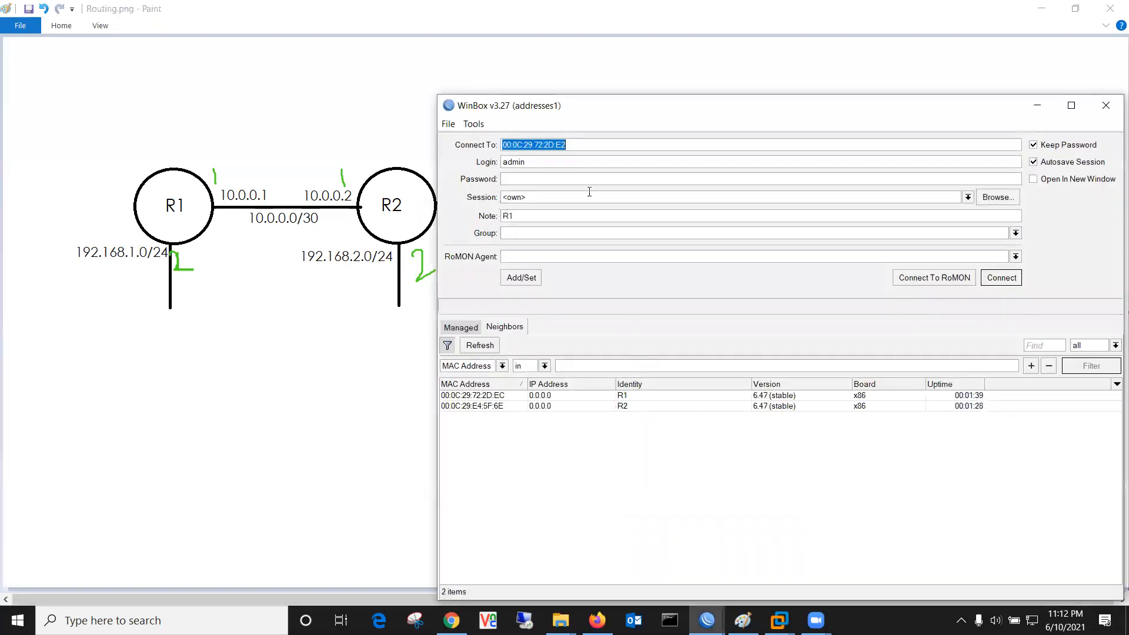
left_click(633, 439)
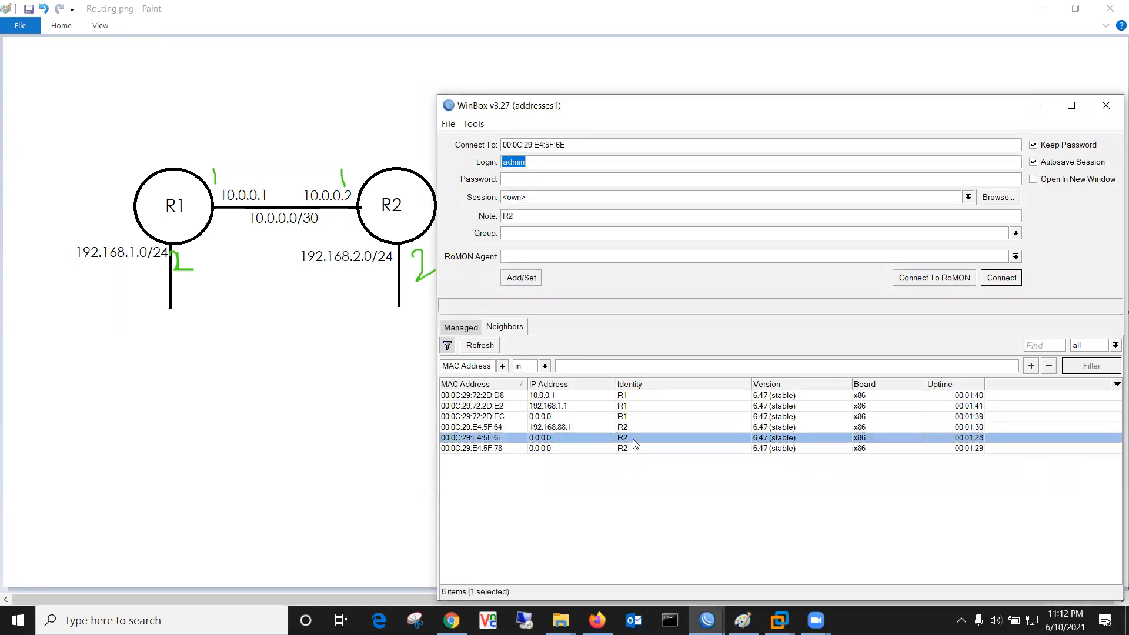
left_click(1001, 277)
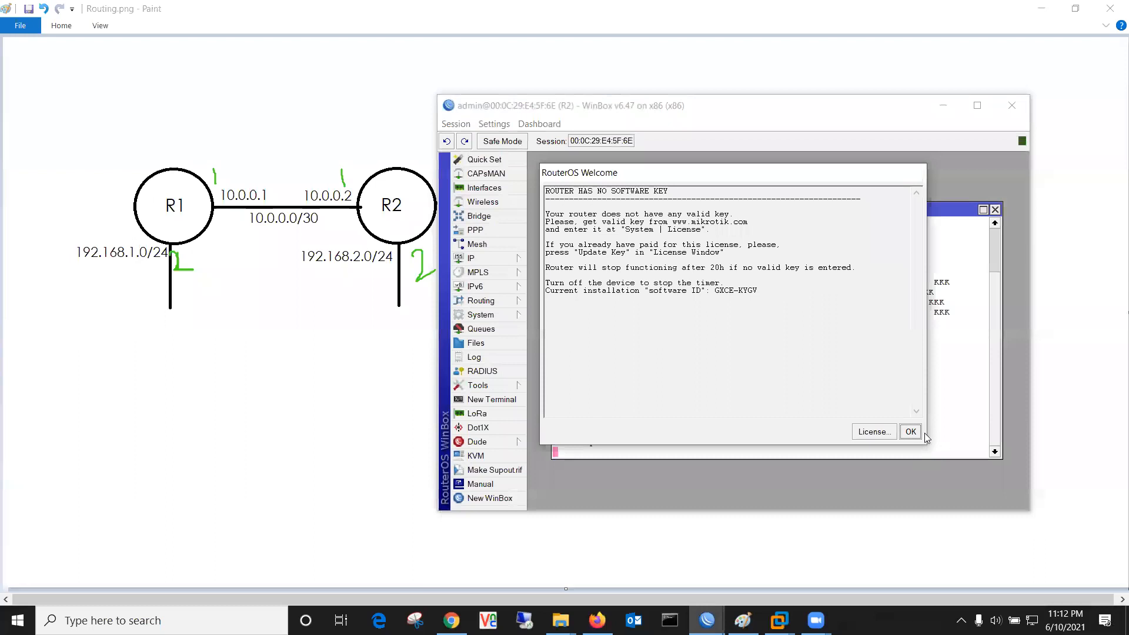
left_click(912, 430)
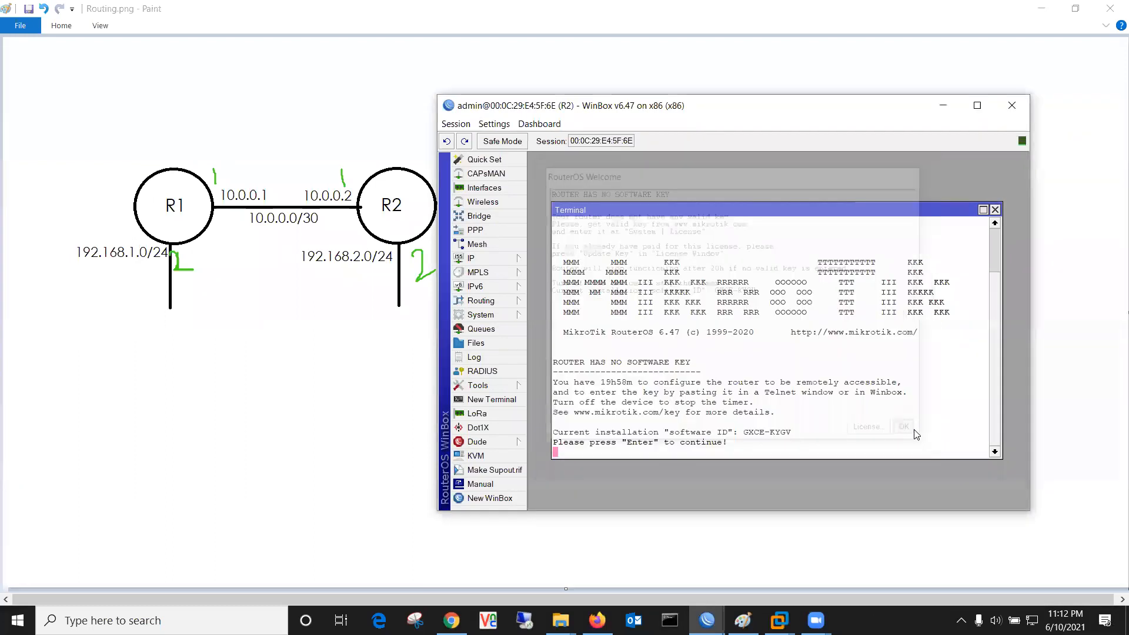
left_click(994, 210)
Step: Replace R2's default 192.168.88.1/24 address with 10.0.0.2/30
left_click(494, 261)
left_click(550, 286)
left_click(710, 271)
left_click(686, 233)
left_click(668, 232)
type("1")
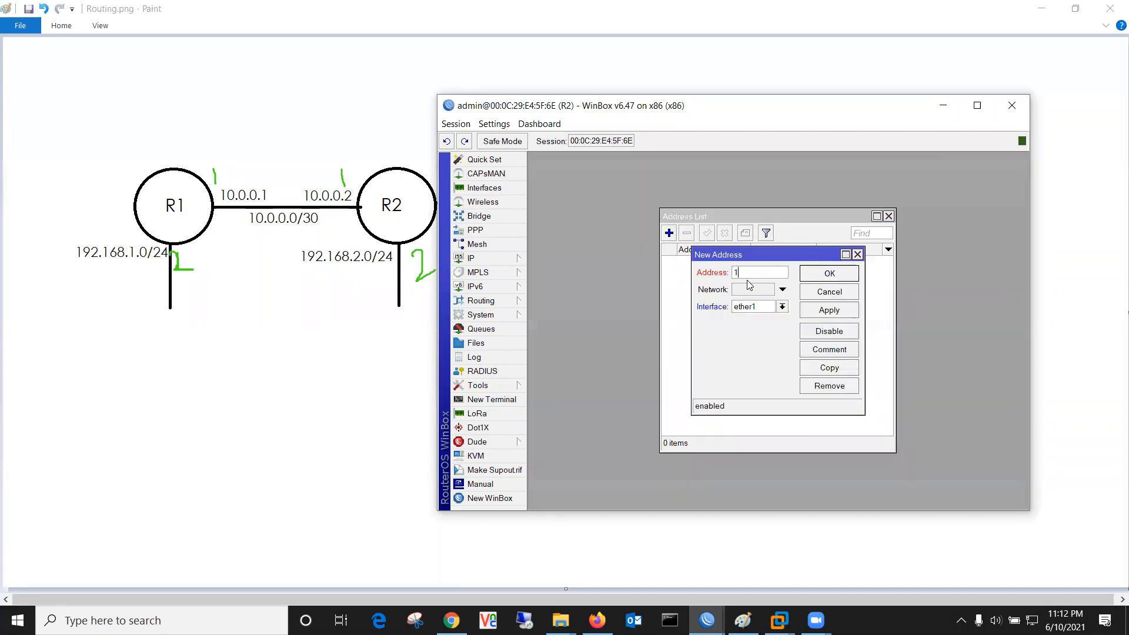
type("0.0.0.2/30")
left_click(828, 311)
left_click(865, 272)
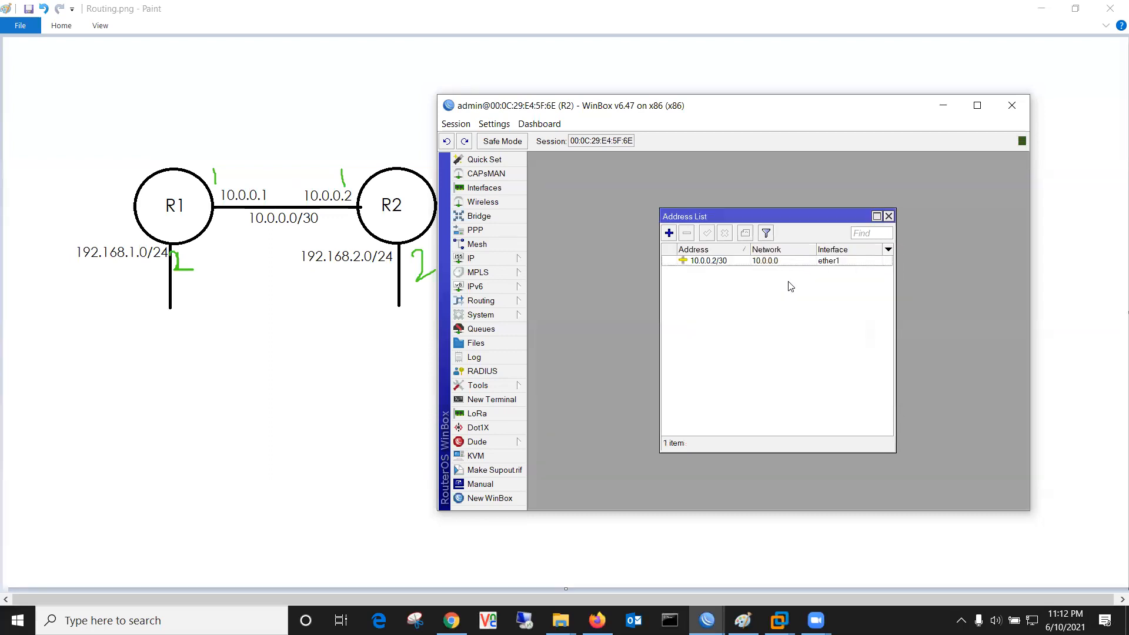
Step: Add 192.168.2.1/24 on ether2 to R2, then bring R1's window forward
left_click(668, 233)
type("192.16")
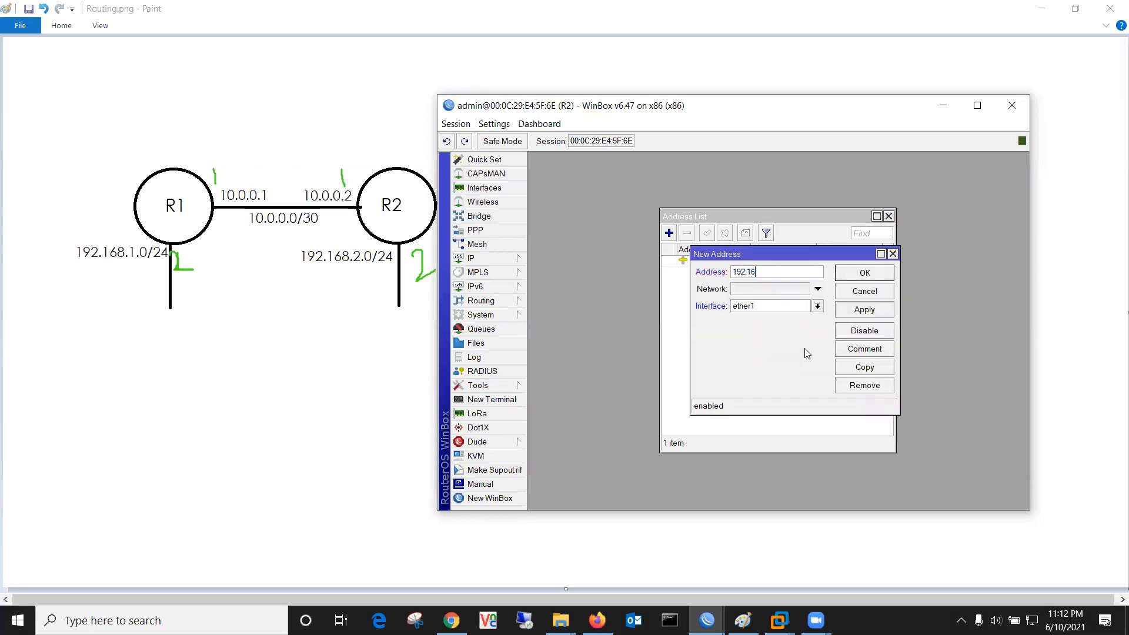
type("8.2.1/24")
left_click(794, 307)
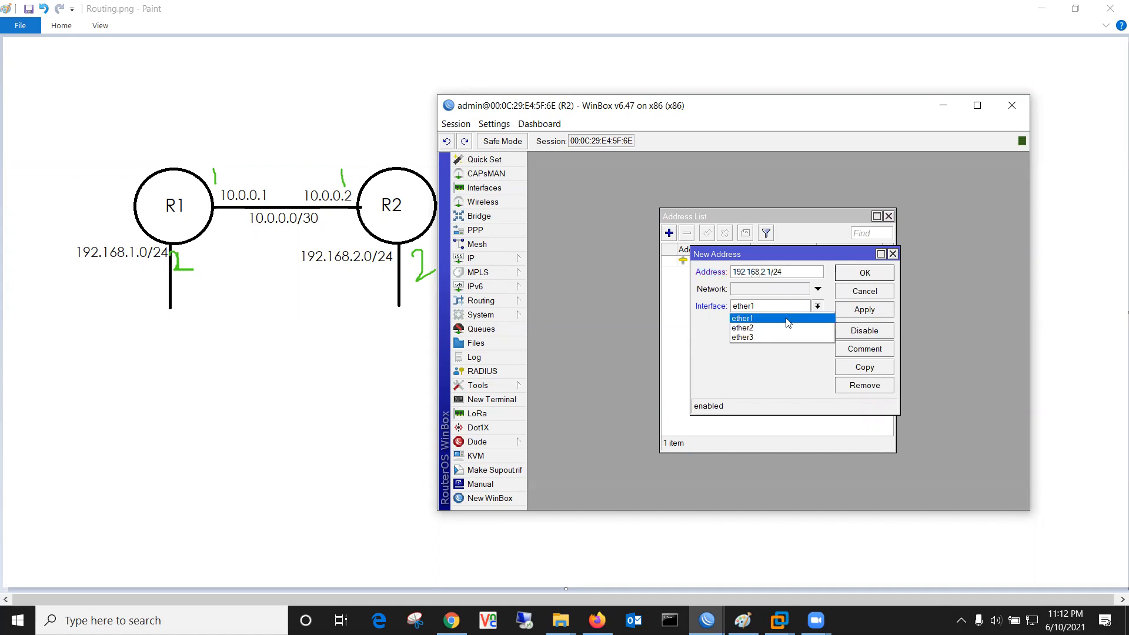
left_click(788, 327)
left_click(865, 316)
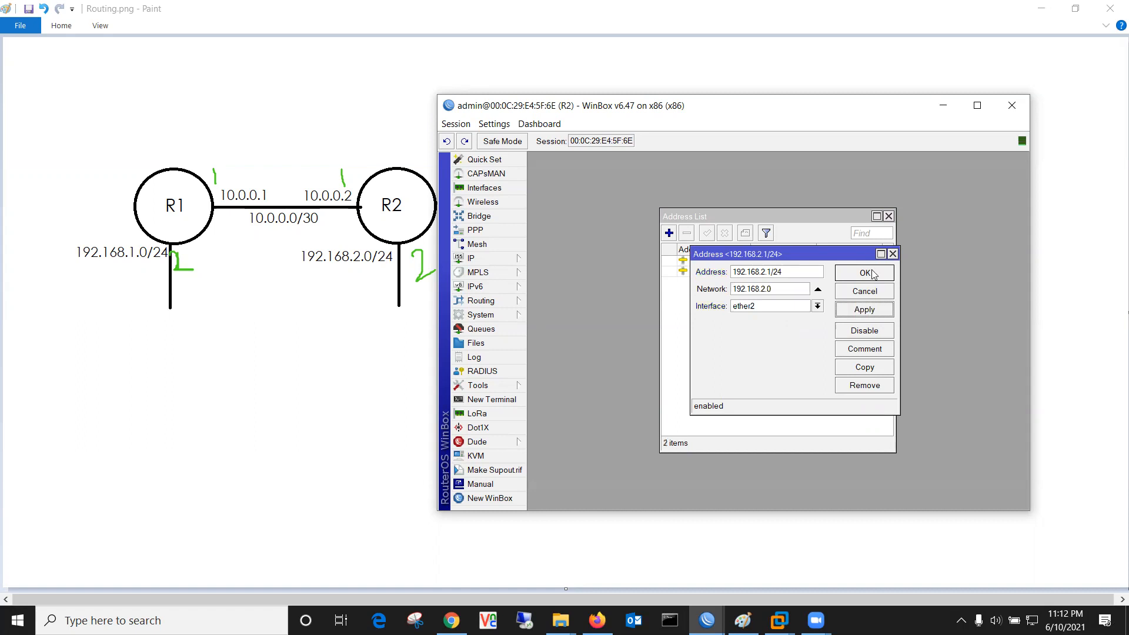
left_click(872, 274)
left_click(888, 216)
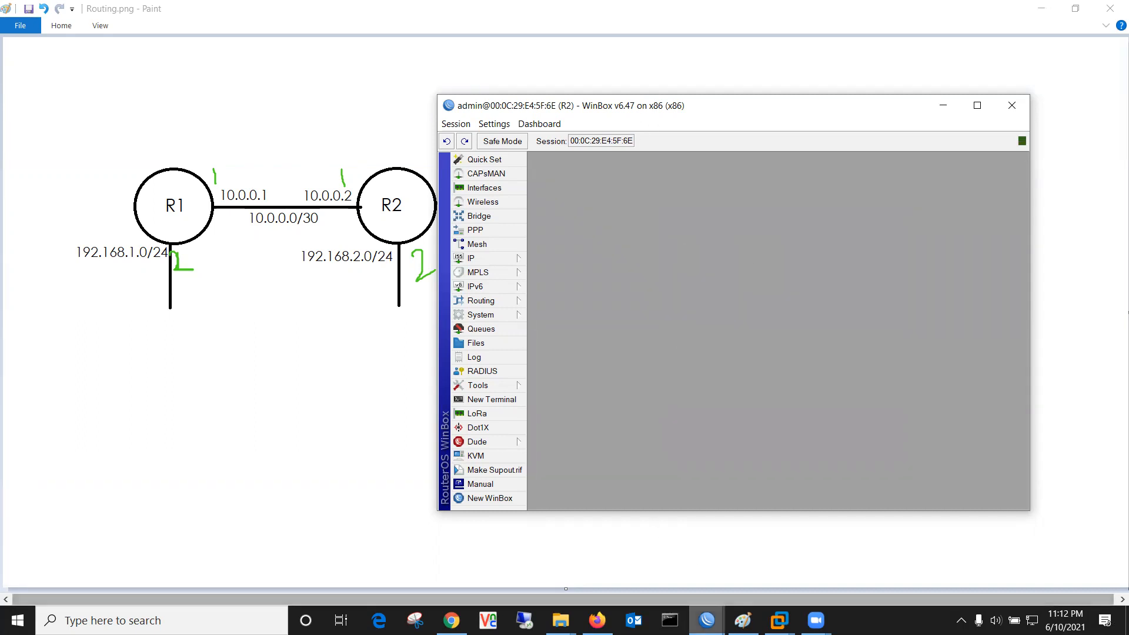
mouse_move(707, 620)
left_click(640, 579)
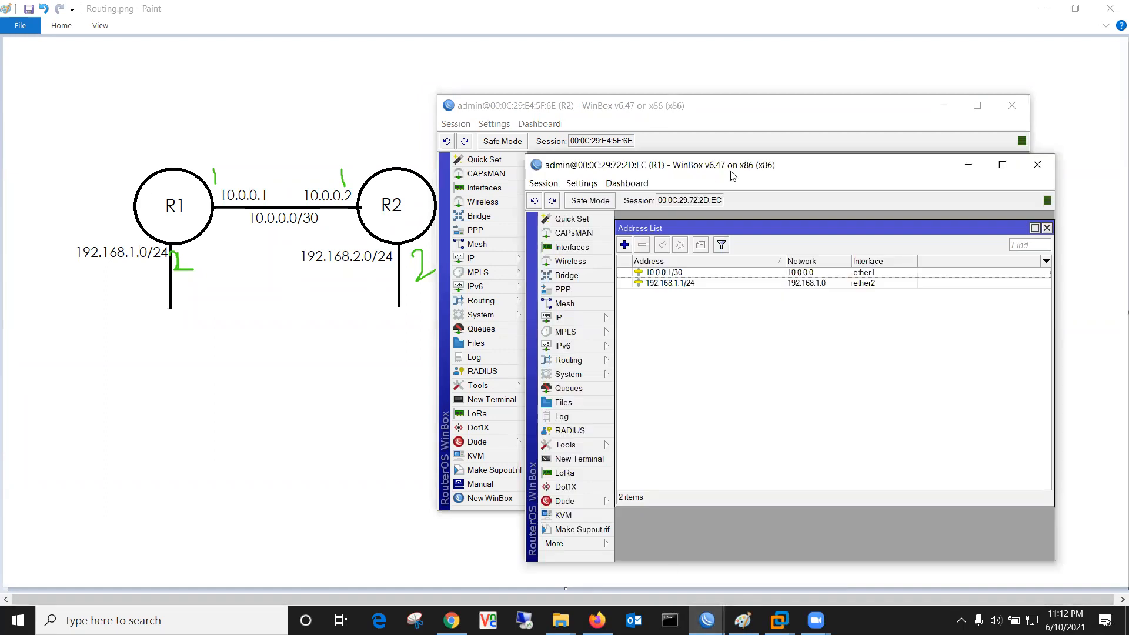
Step: Arrange the R1 and R2 windows apart and close R1's address list
left_click_drag(731, 170, 447, 159)
left_click(592, 105)
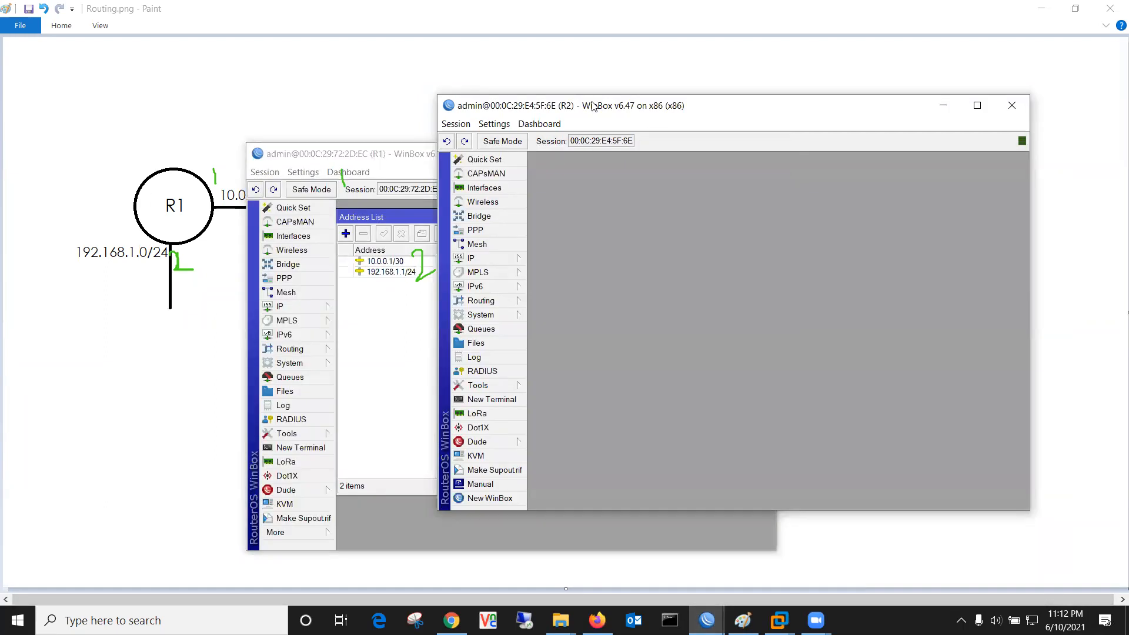
left_click_drag(592, 106, 804, 153)
left_click(601, 204)
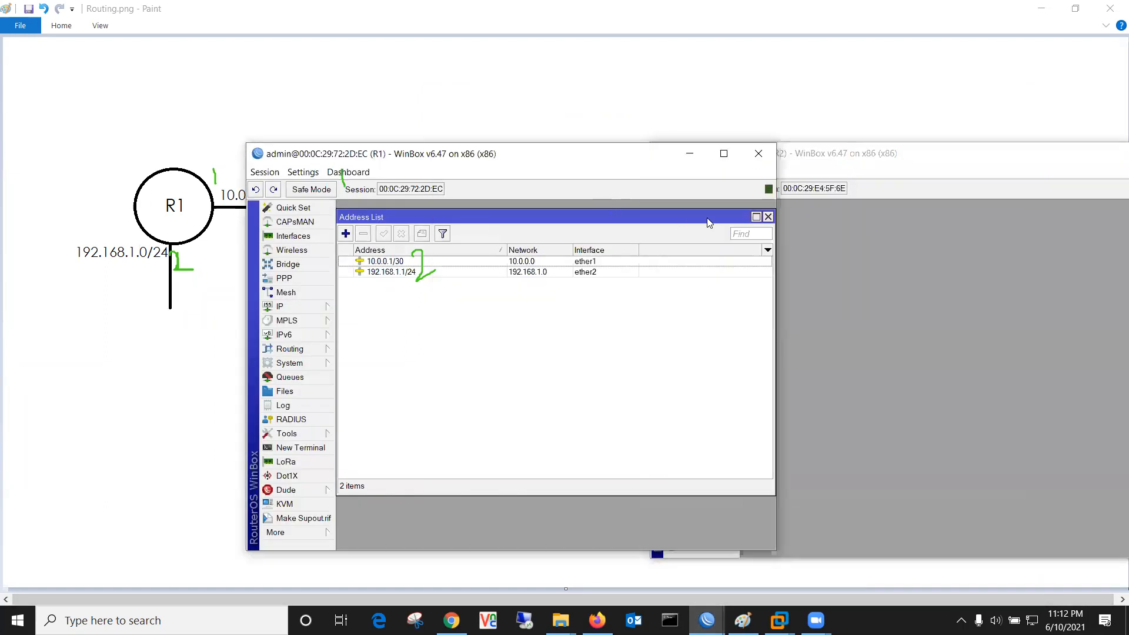
left_click(767, 218)
Step: Ping 10.0.0.2 from a new terminal on R1
left_click(318, 446)
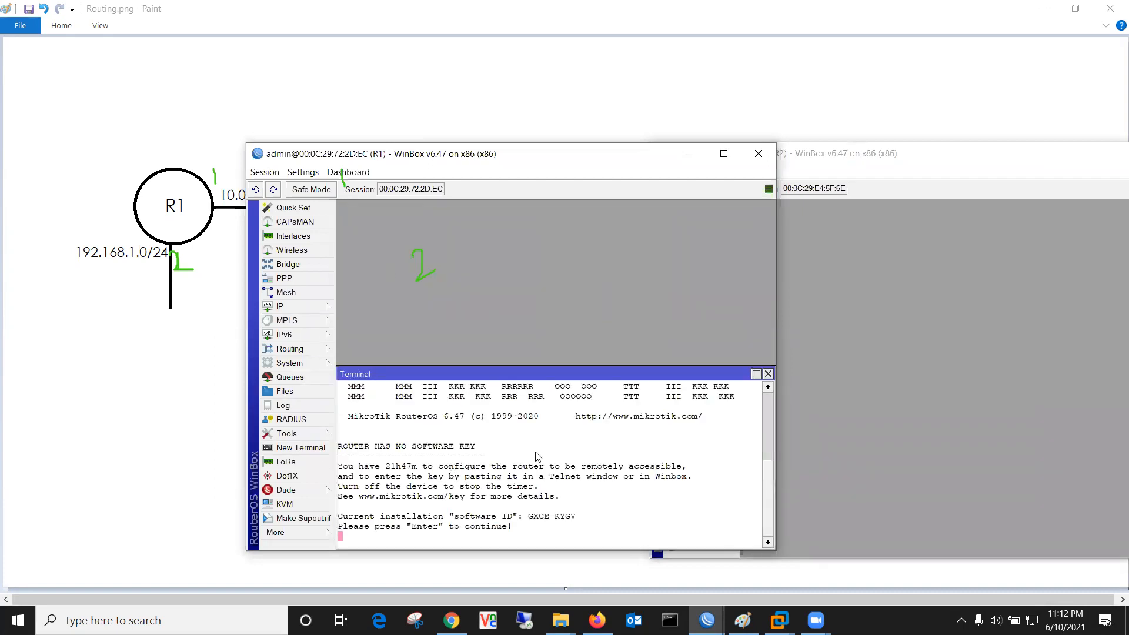
key("Return")
key("Return")
type("ping ")
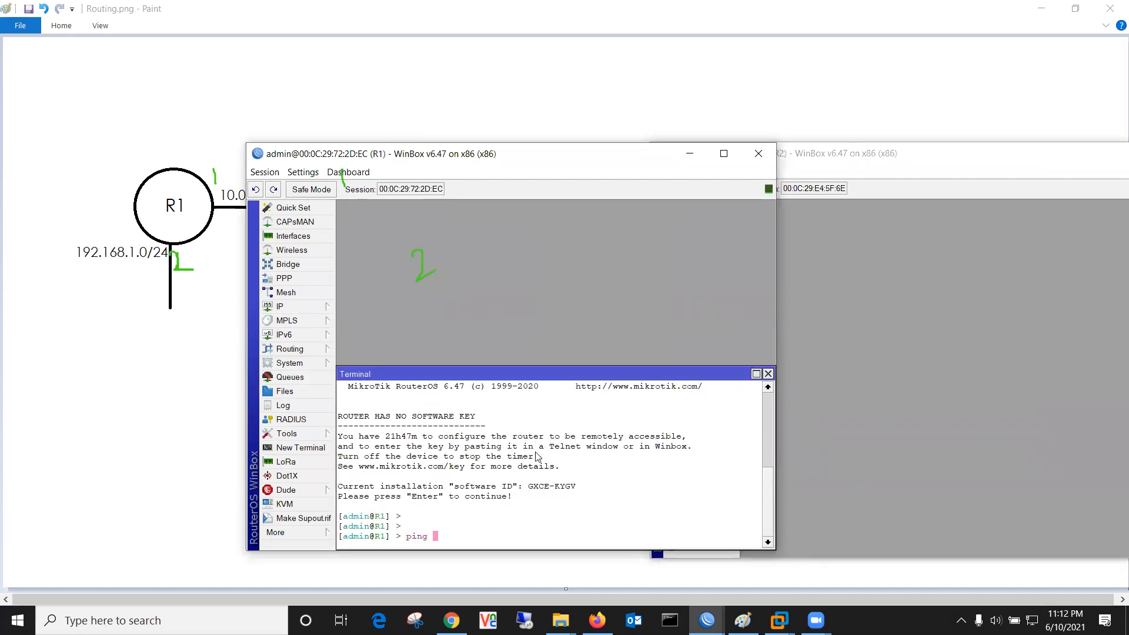
type("10.0.0.2")
key("Return")
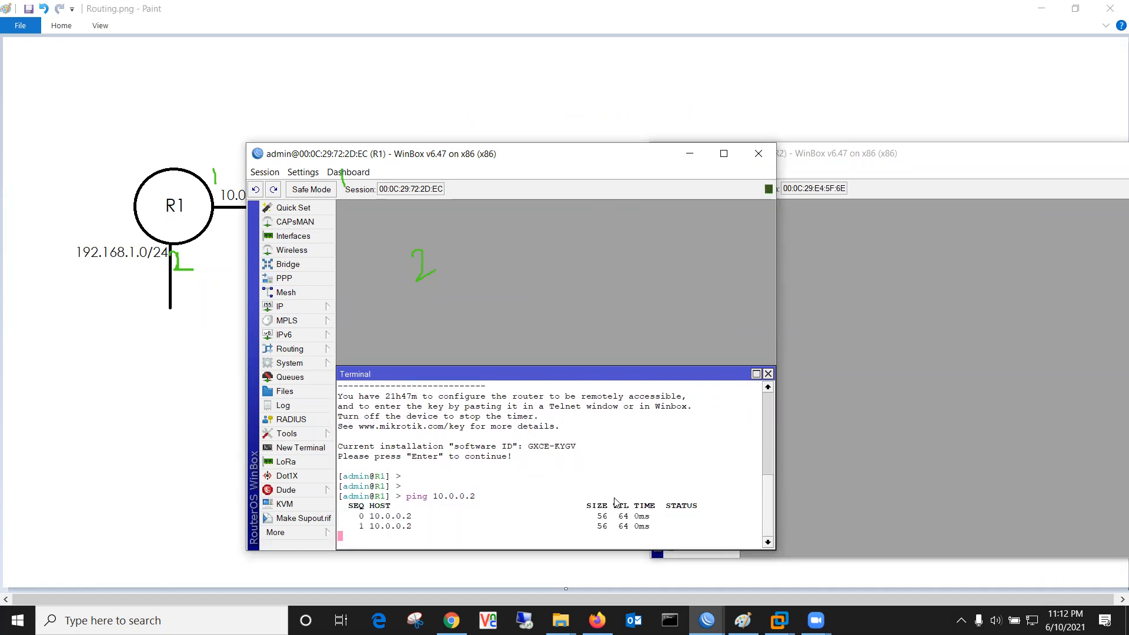
Step: Ping 10.0.0.1 from a new terminal on R2
left_click(1038, 458)
left_click(706, 446)
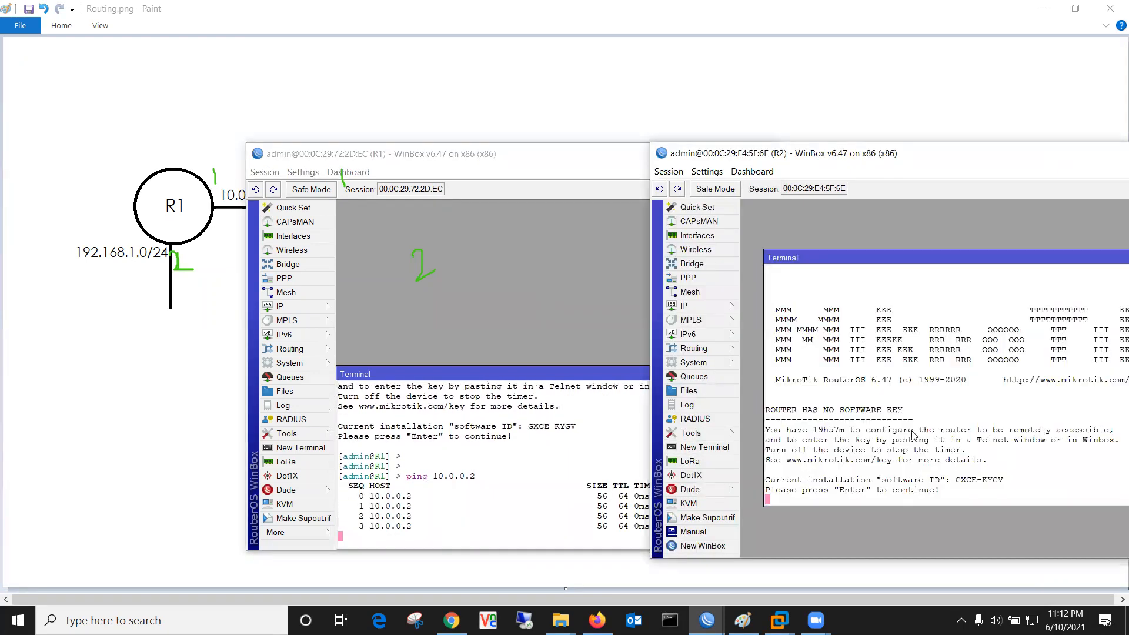
key("Return")
key("Return")
key("Return")
type("ping ")
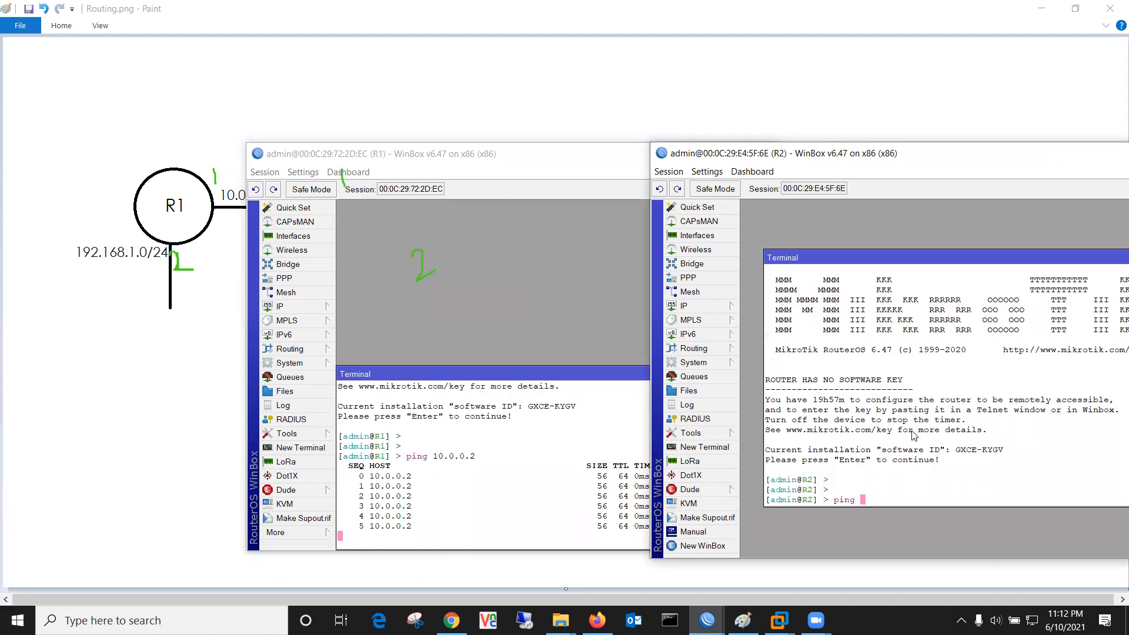
type("10.0.0.1")
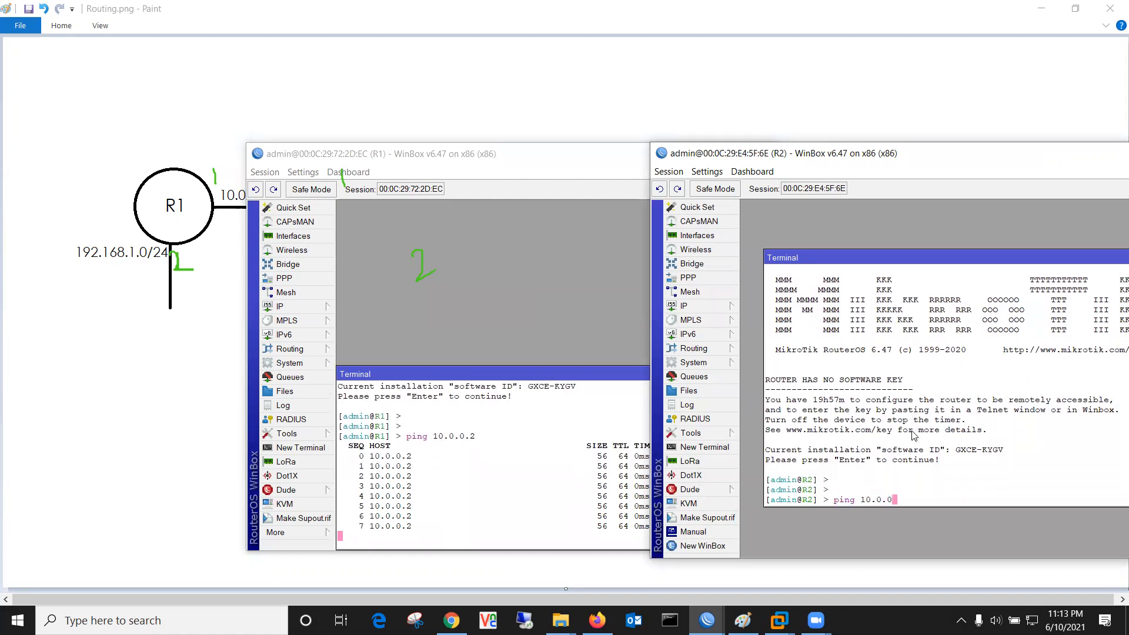
key("Return")
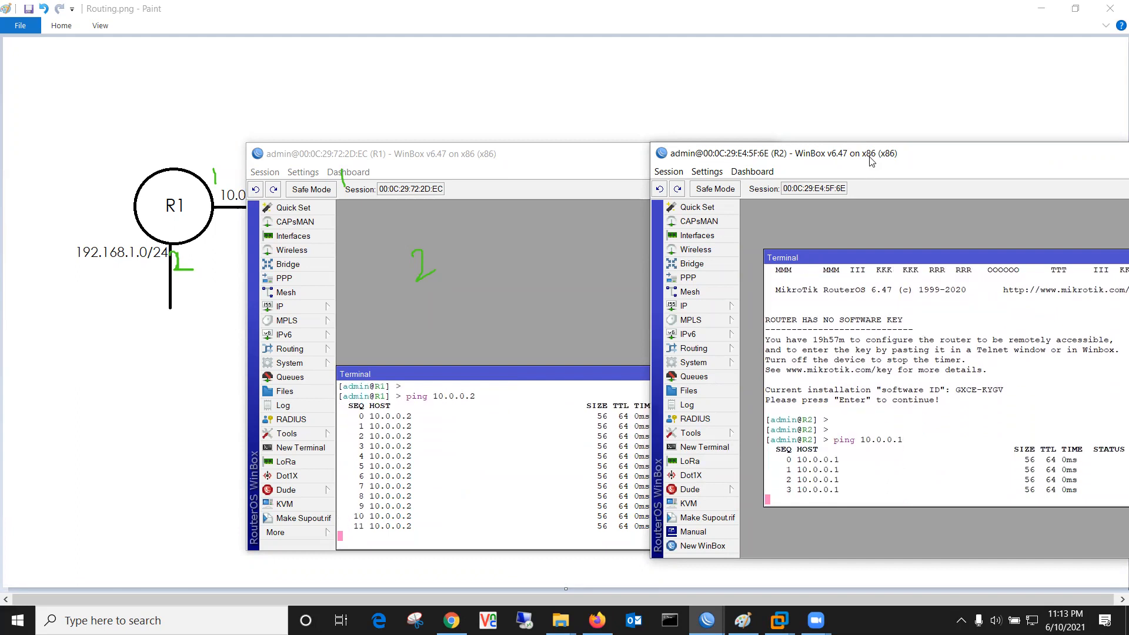
Step: Close the terminals on both R2 and R1
left_click_drag(869, 156, 810, 154)
left_click_drag(1009, 262, 894, 264)
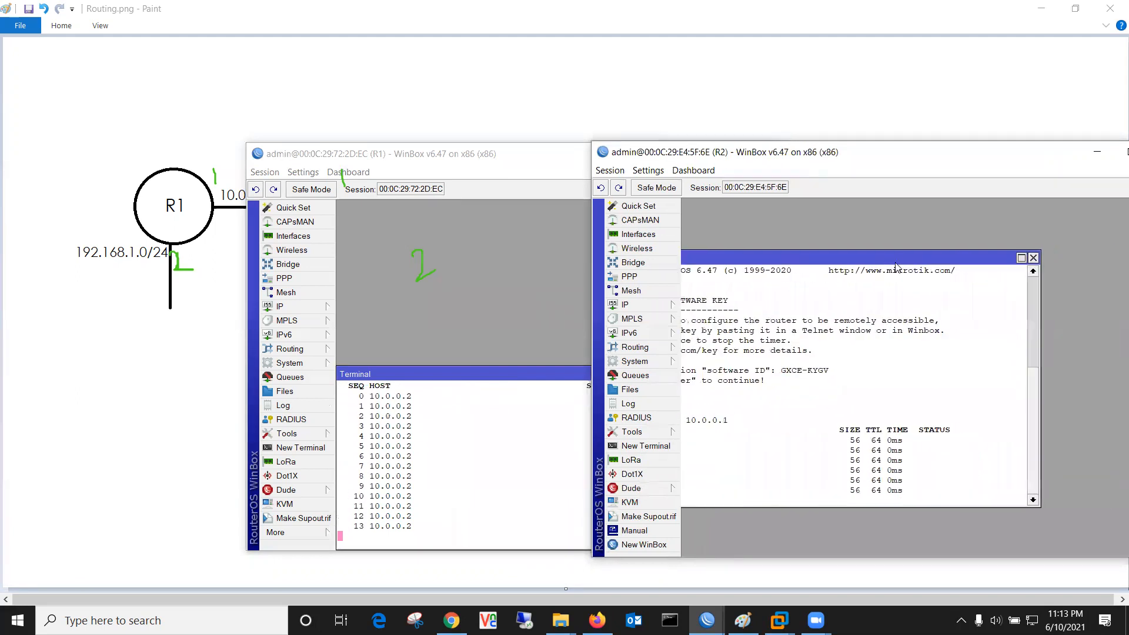
left_click(1035, 258)
left_click(553, 380)
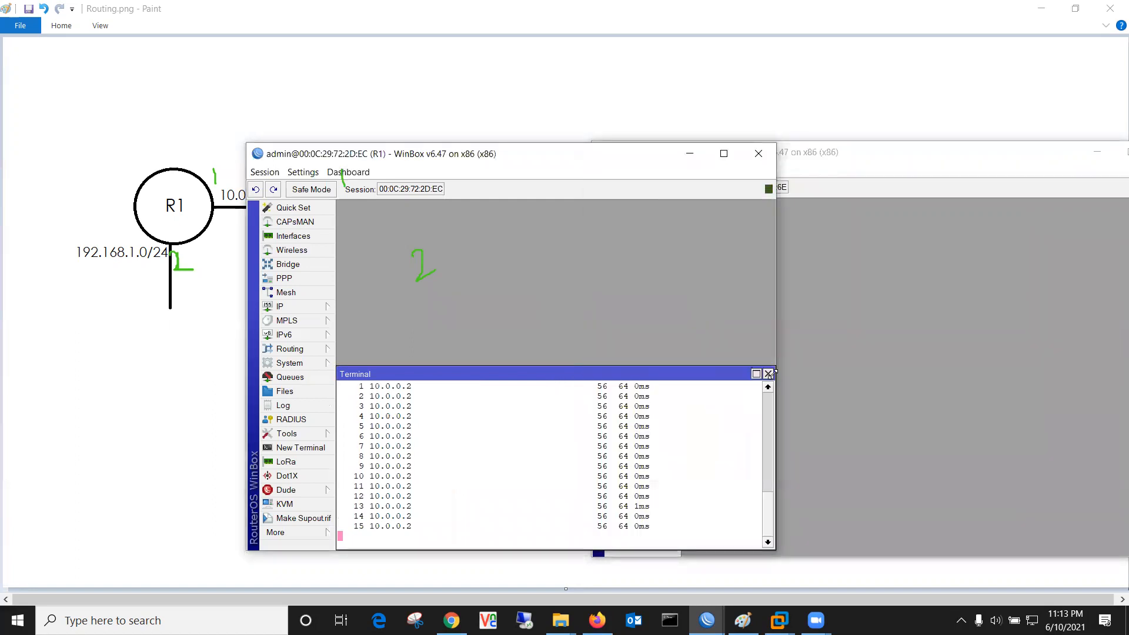
left_click(768, 374)
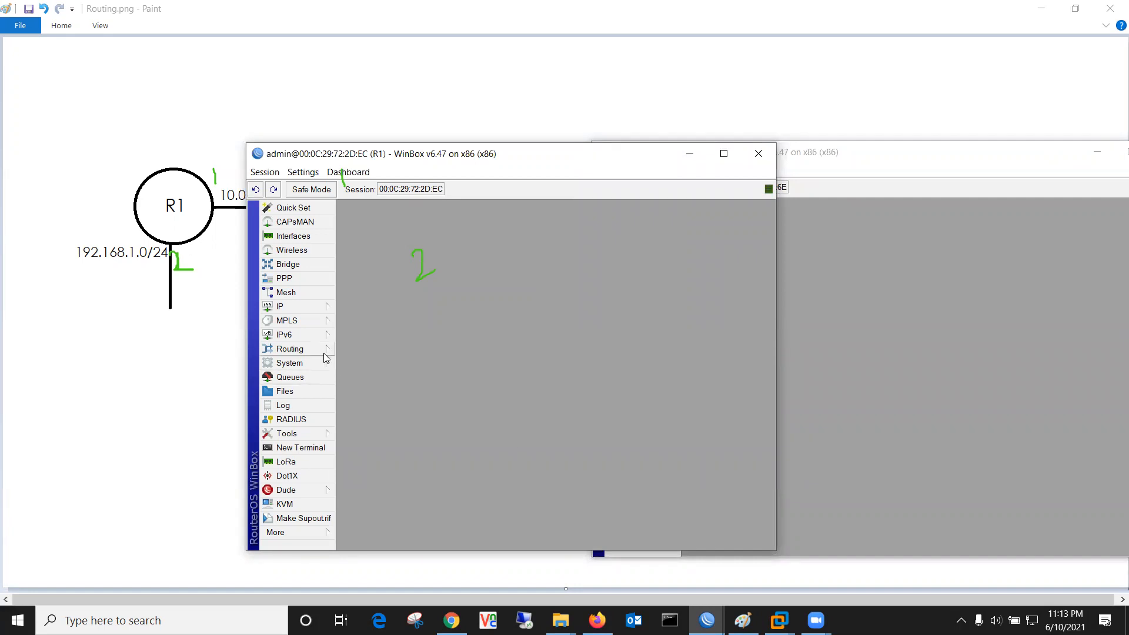
left_click(294, 349)
Step: Show R1's list of OSPF instances in WinBox
left_click(360, 422)
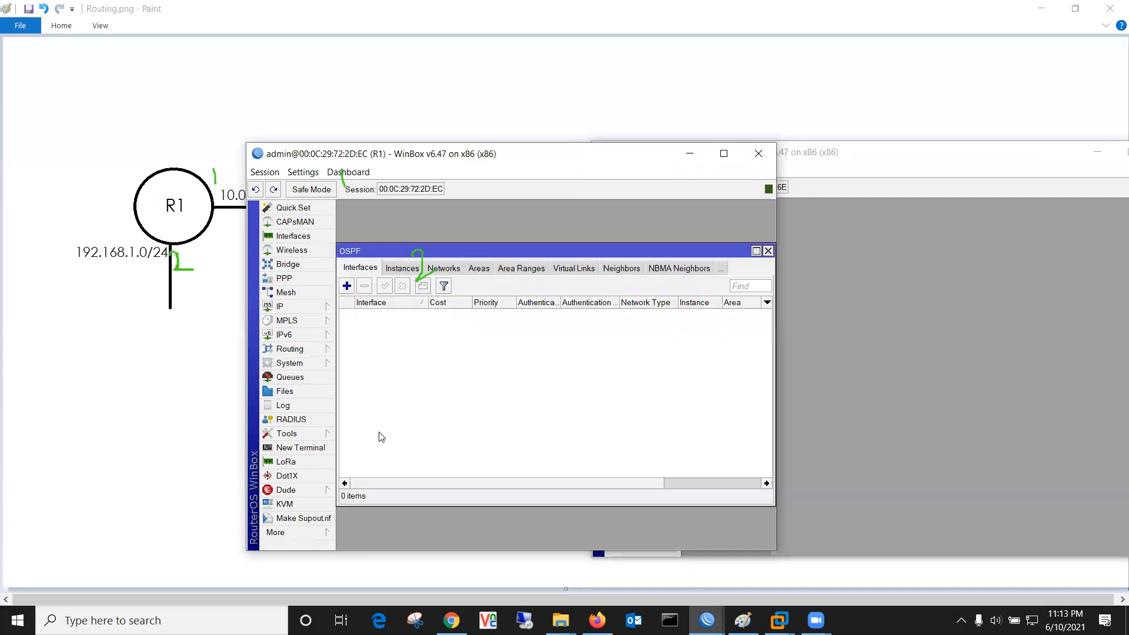
left_click(402, 269)
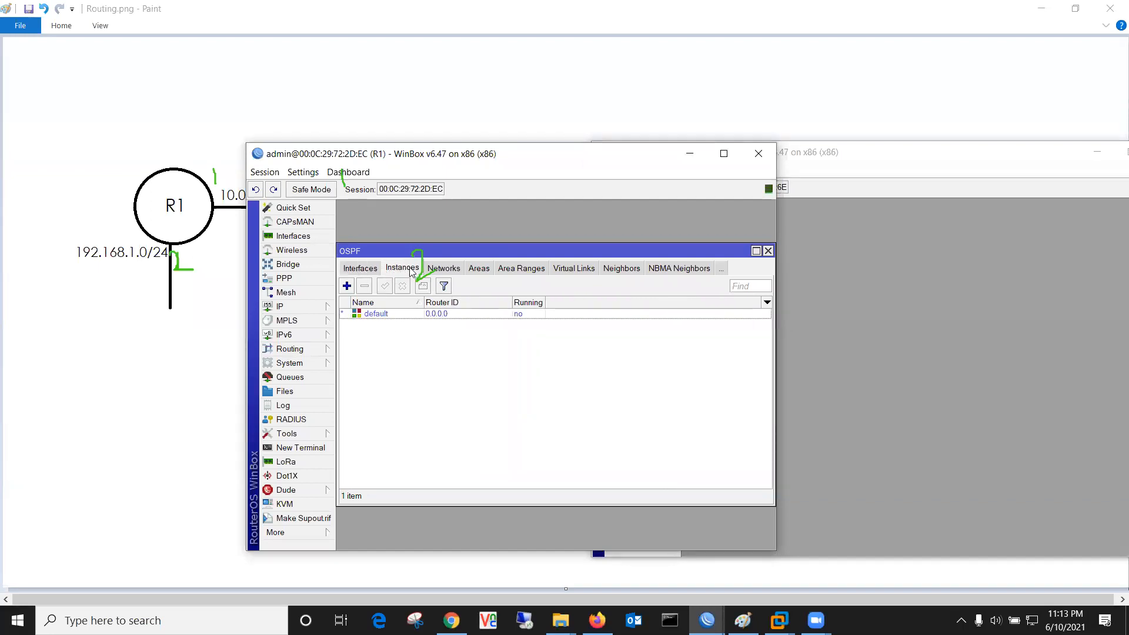
left_click(404, 107)
Step: Type the checklist 'instance', 'area', 'network' at the canvas top-left
left_click(25, 62)
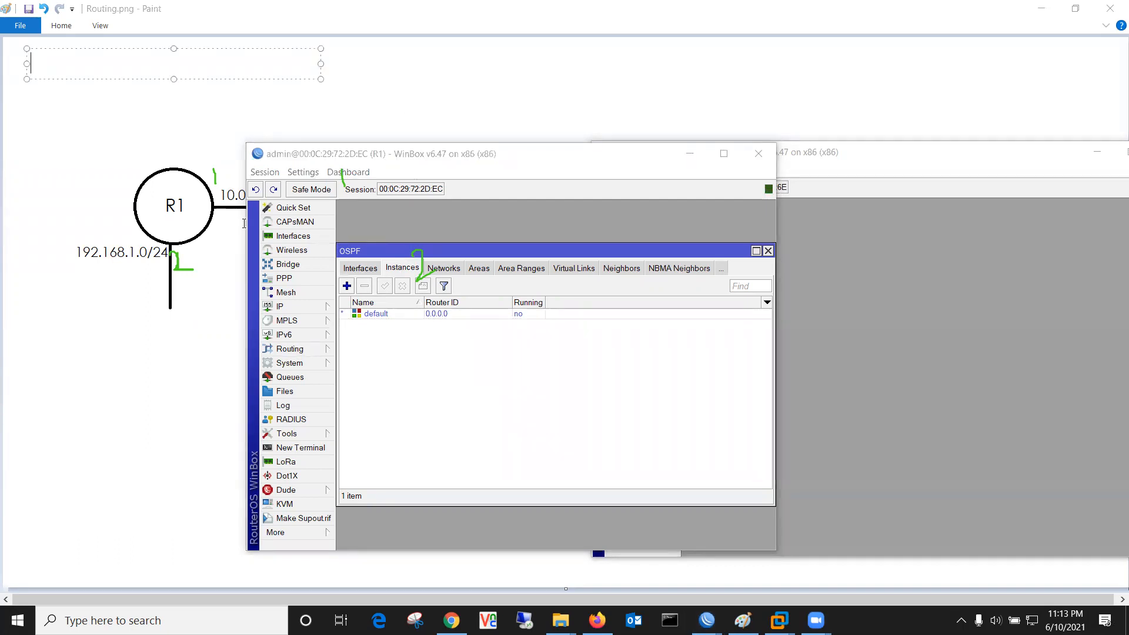
type("instance")
key("Return")
type("area")
key("Return")
type("network")
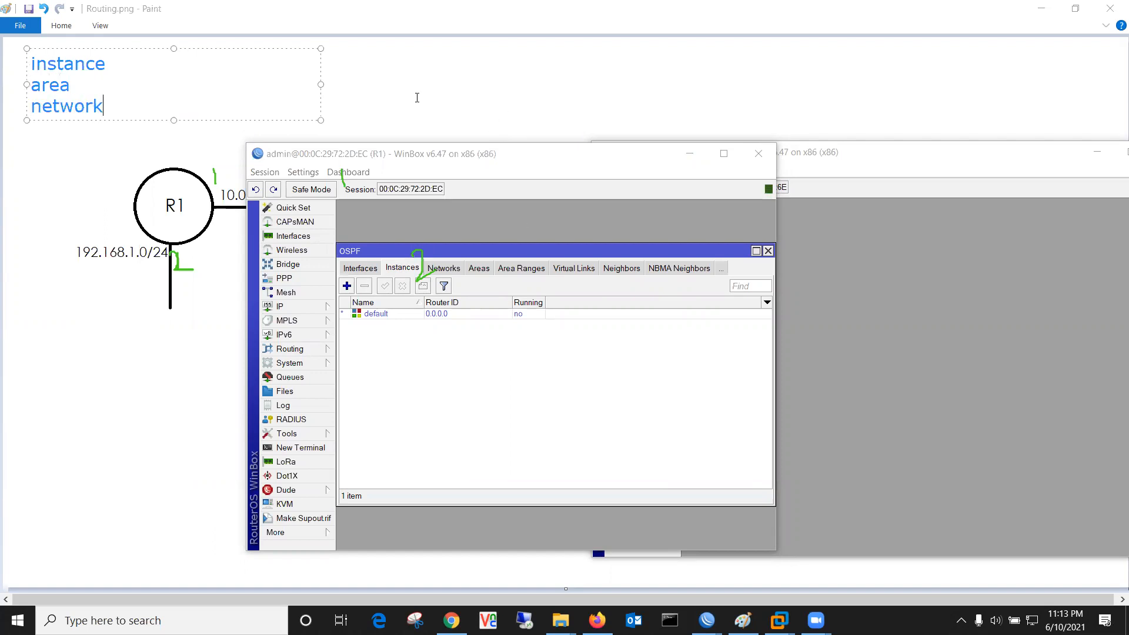
left_click(405, 84)
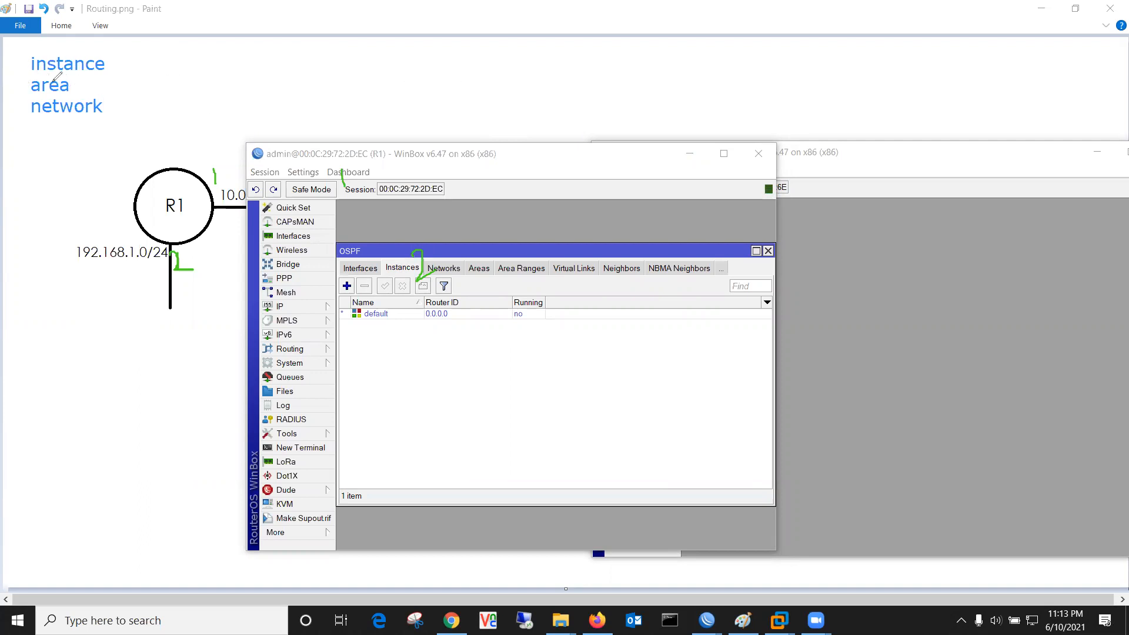
Step: Tick the checklist items with green checks and mark the default OSPF instance
left_click_drag(109, 62, 135, 61)
mouse_move(71, 86)
left_mouse_down()
mouse_move(101, 82)
mouse_move(113, 119)
mouse_move(128, 103)
left_mouse_up()
mouse_move(382, 257)
left_mouse_down()
mouse_move(426, 256)
mouse_move(428, 279)
mouse_move(388, 275)
mouse_move(386, 263)
left_mouse_up()
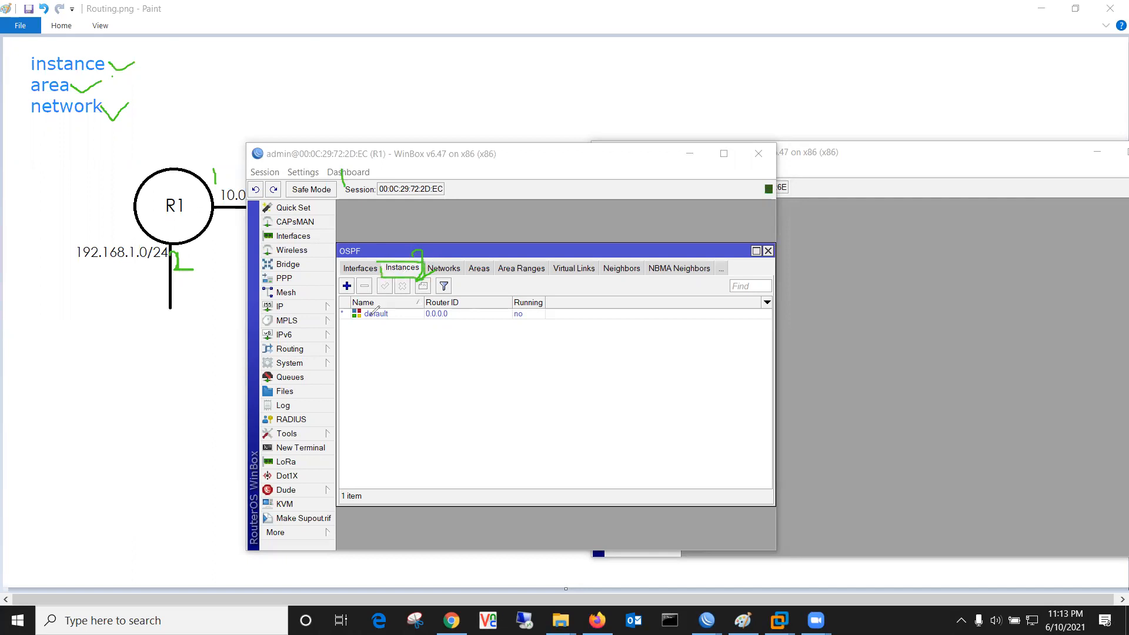
left_click_drag(358, 322, 451, 321)
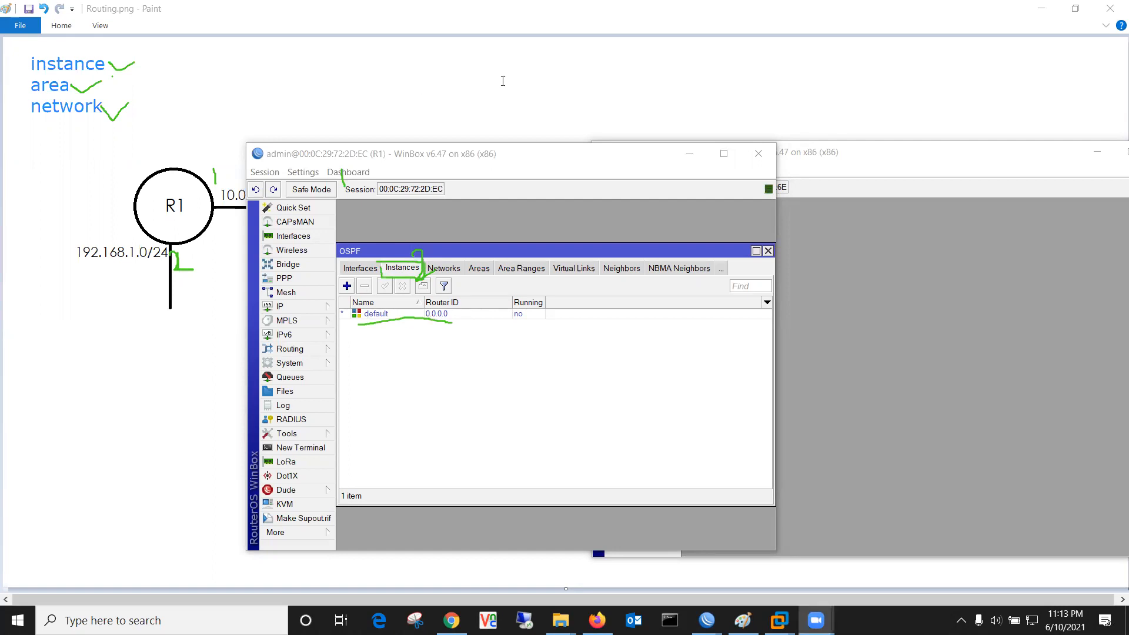
left_click_drag(521, 157, 692, 148)
double_click(576, 306)
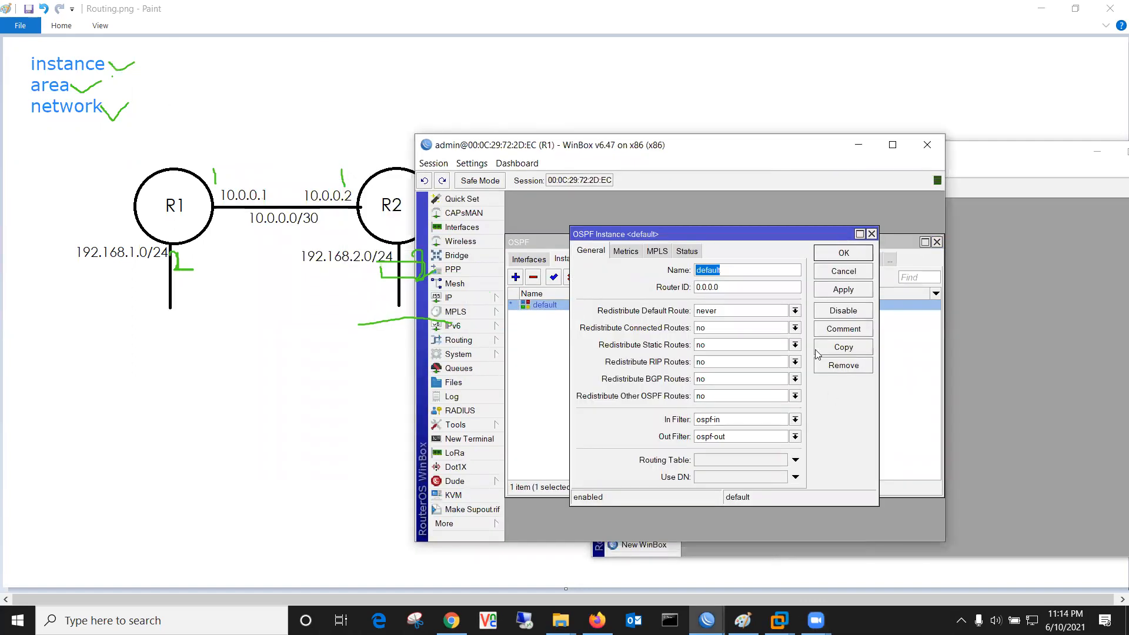
left_click(843, 274)
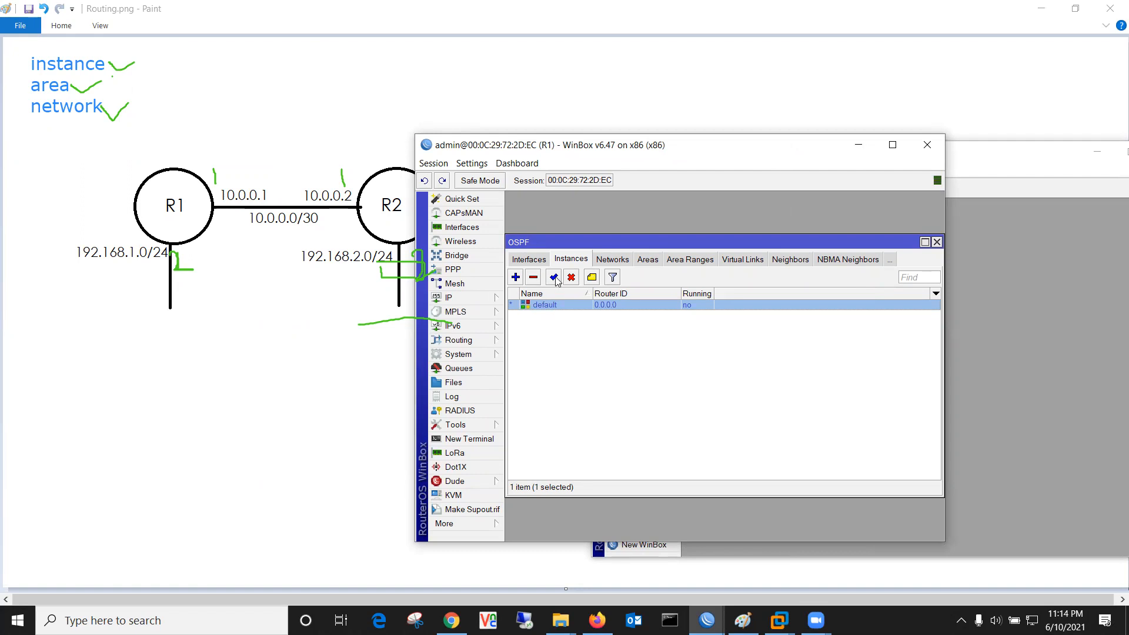
left_click(517, 278)
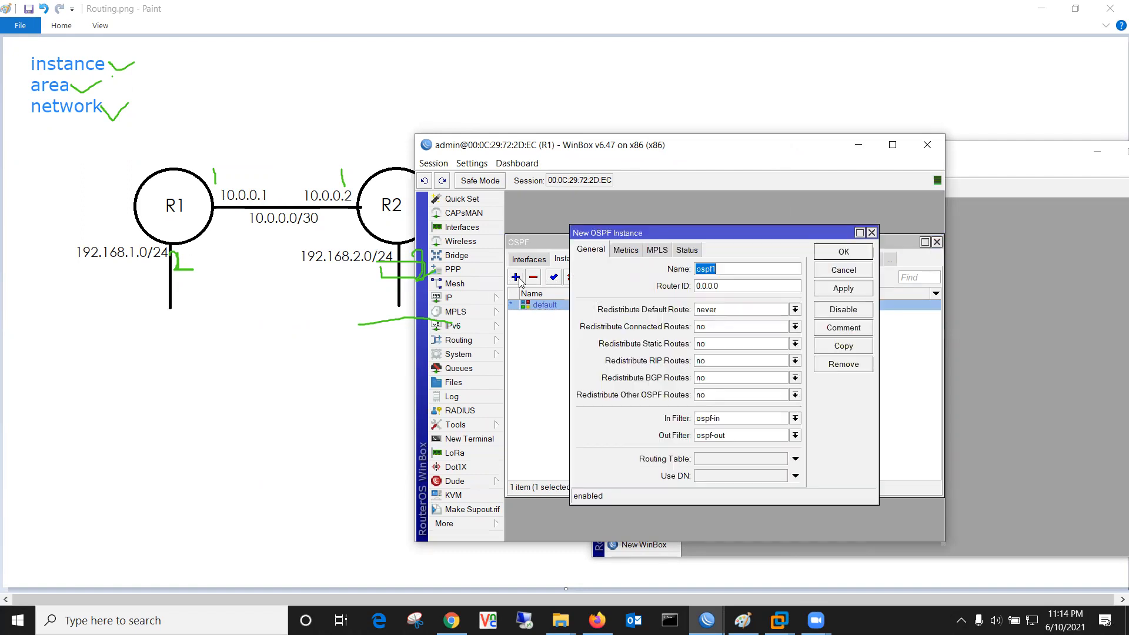
left_click(731, 270)
left_click(851, 258)
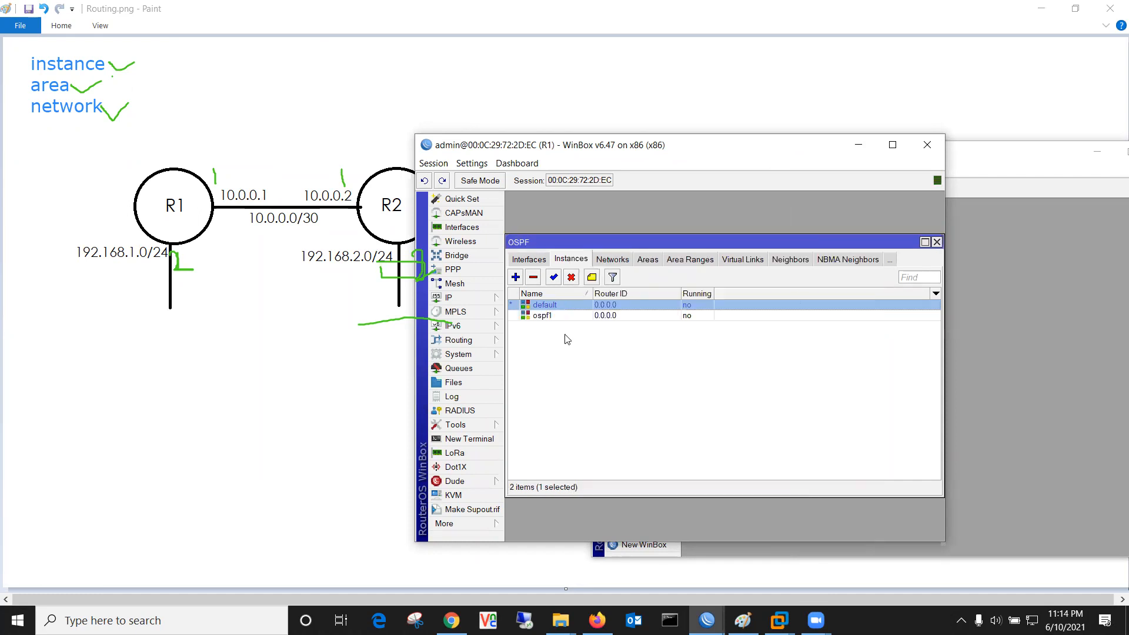
left_click(636, 316)
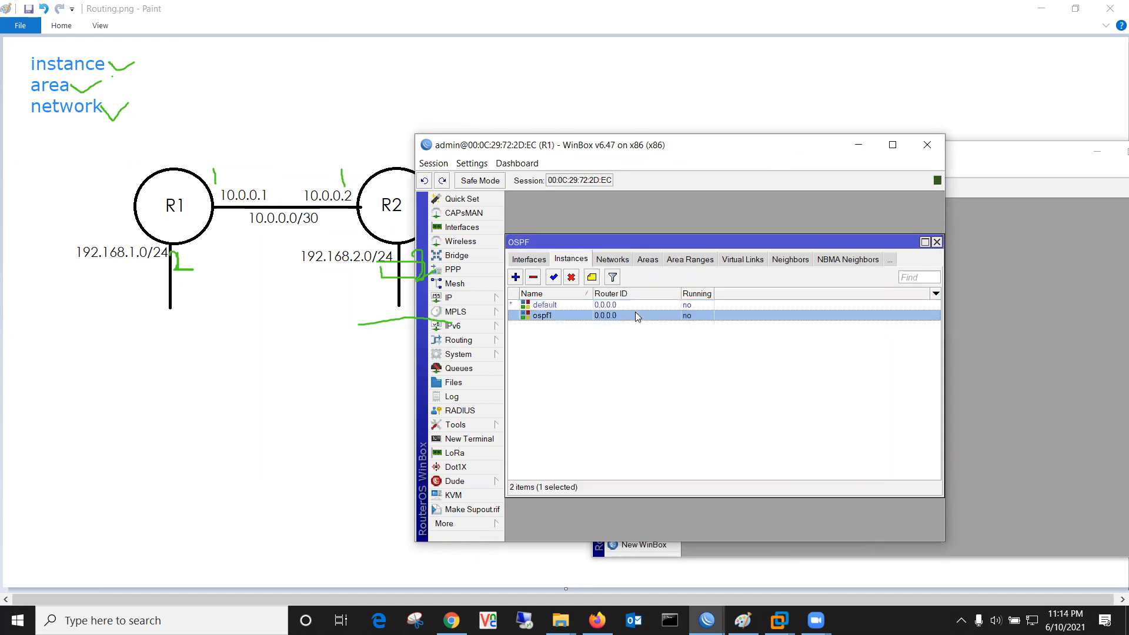
left_click(534, 278)
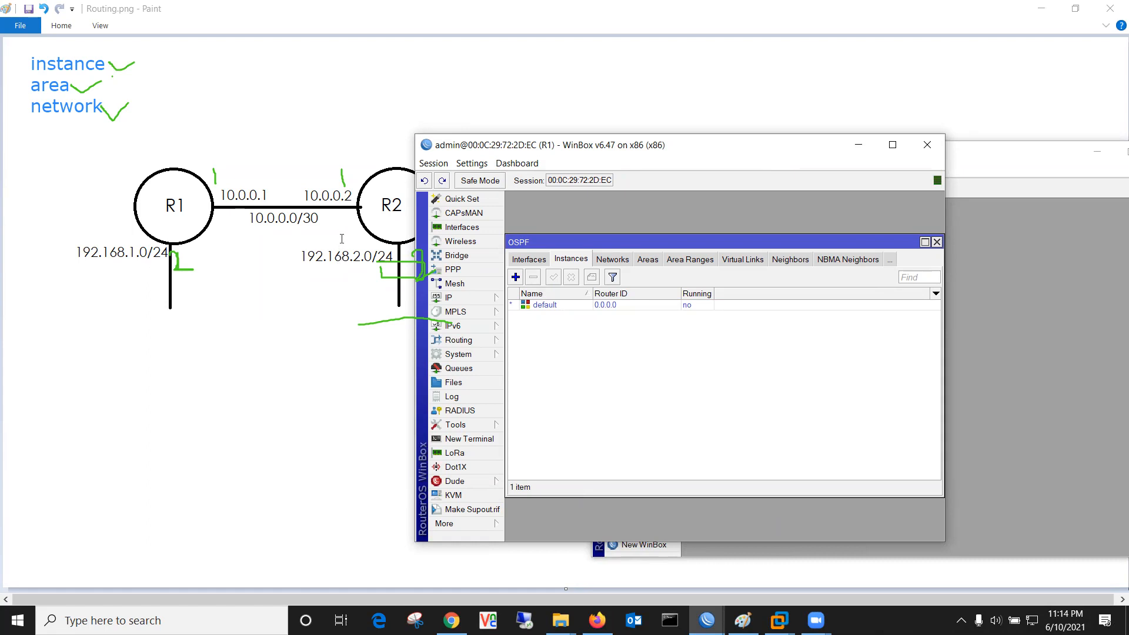
Step: Show R1's OSPF areas and annotate the checklist linking instance to area
left_click(648, 260)
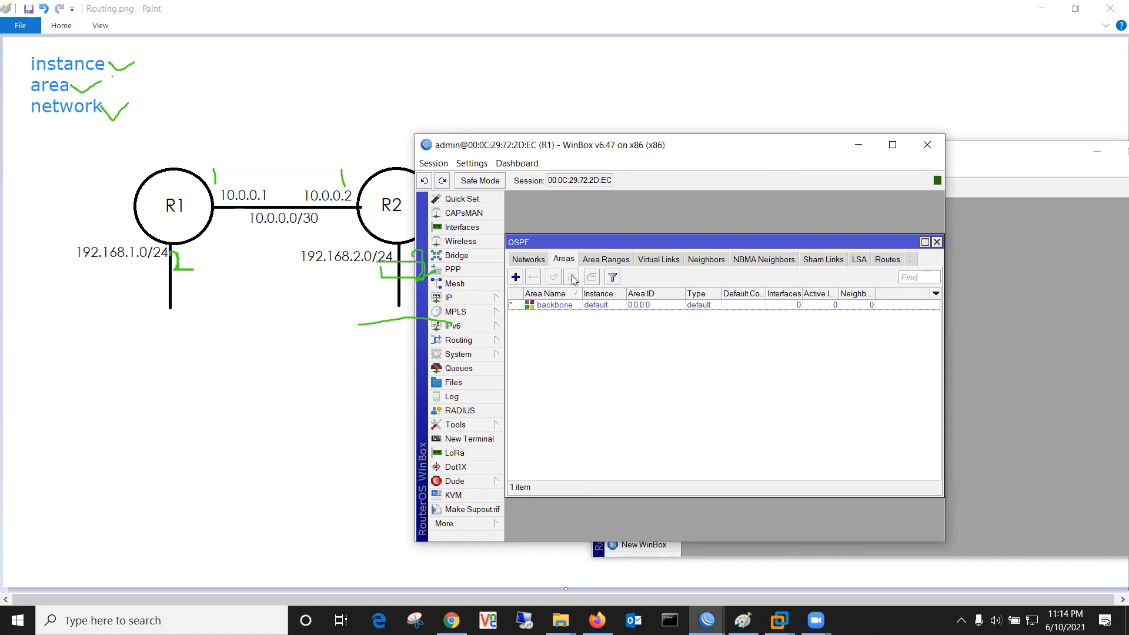
left_click(559, 306)
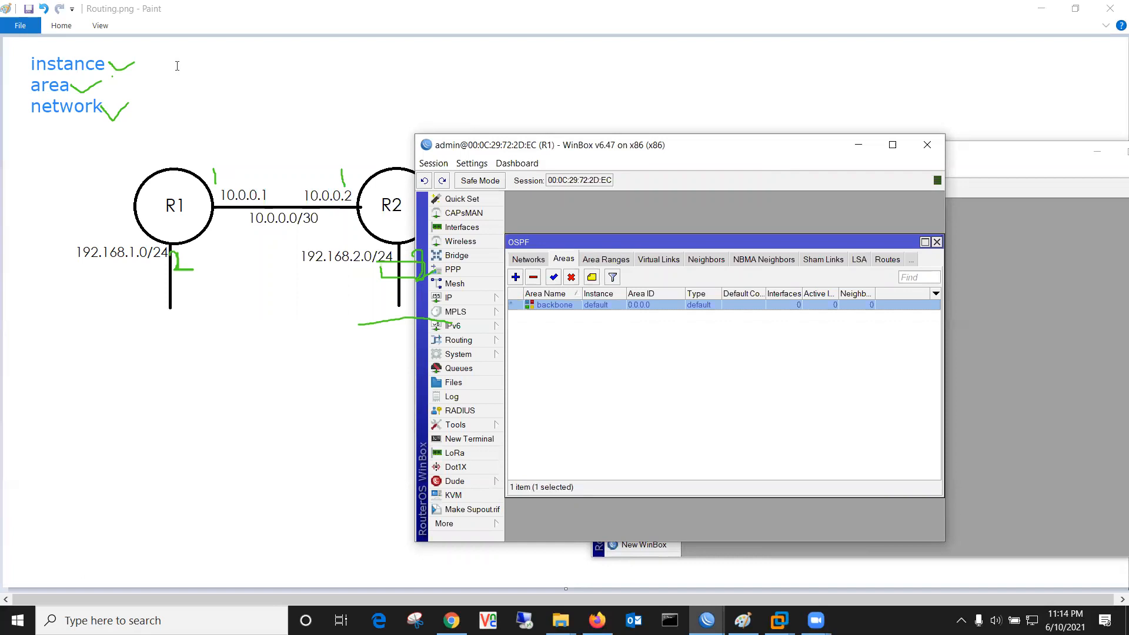
left_click_drag(4, 64, 25, 64)
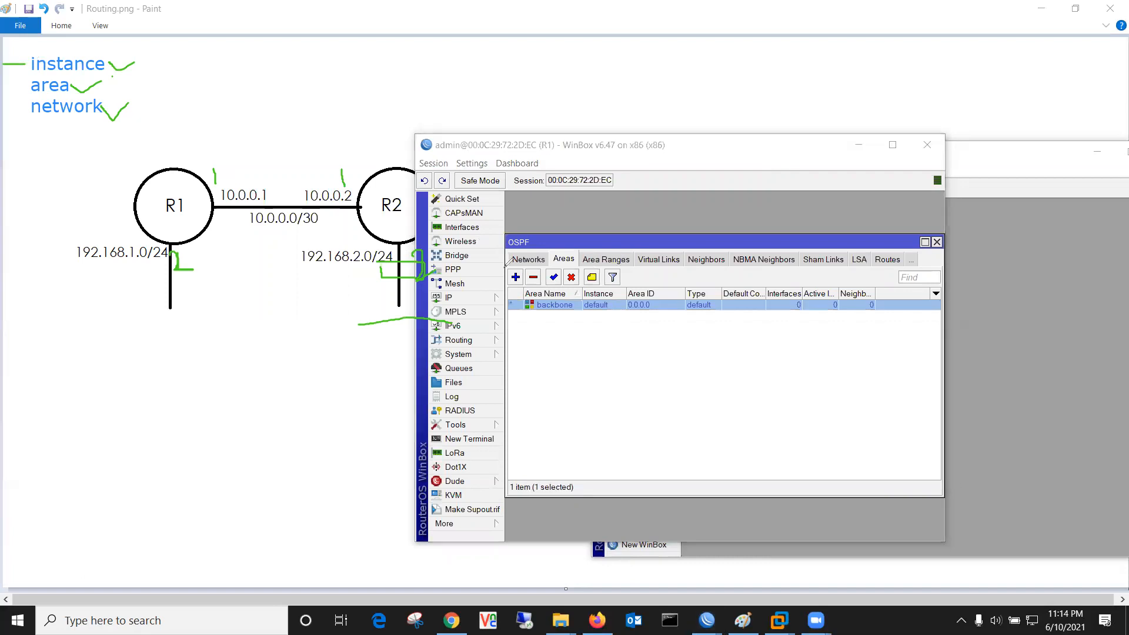
mouse_move(582, 293)
left_mouse_down()
mouse_move(594, 282)
mouse_move(625, 298)
mouse_move(606, 319)
mouse_move(581, 293)
left_mouse_up()
mouse_move(4, 66)
left_mouse_down()
mouse_move(7, 82)
mouse_move(27, 86)
left_mouse_up()
left_click_drag(125, 58, 193, 58)
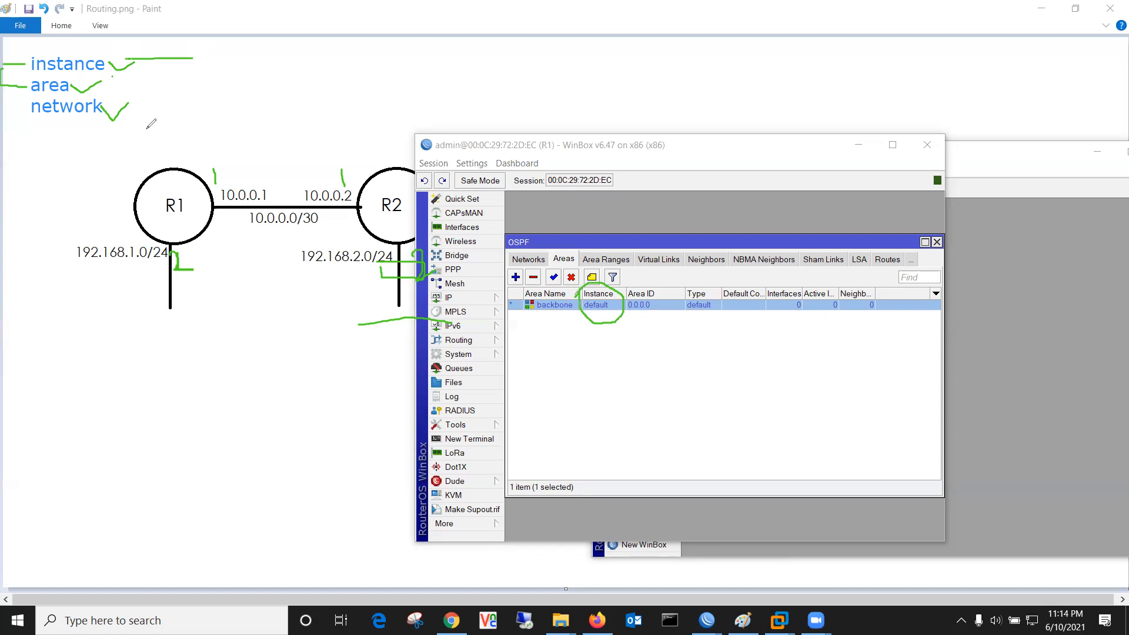
mouse_move(81, 77)
left_mouse_down()
mouse_move(85, 92)
mouse_move(27, 93)
mouse_move(22, 73)
left_mouse_up()
Step: Inspect the backbone area's instance setting and close it unchanged
left_click(610, 308)
double_click(611, 308)
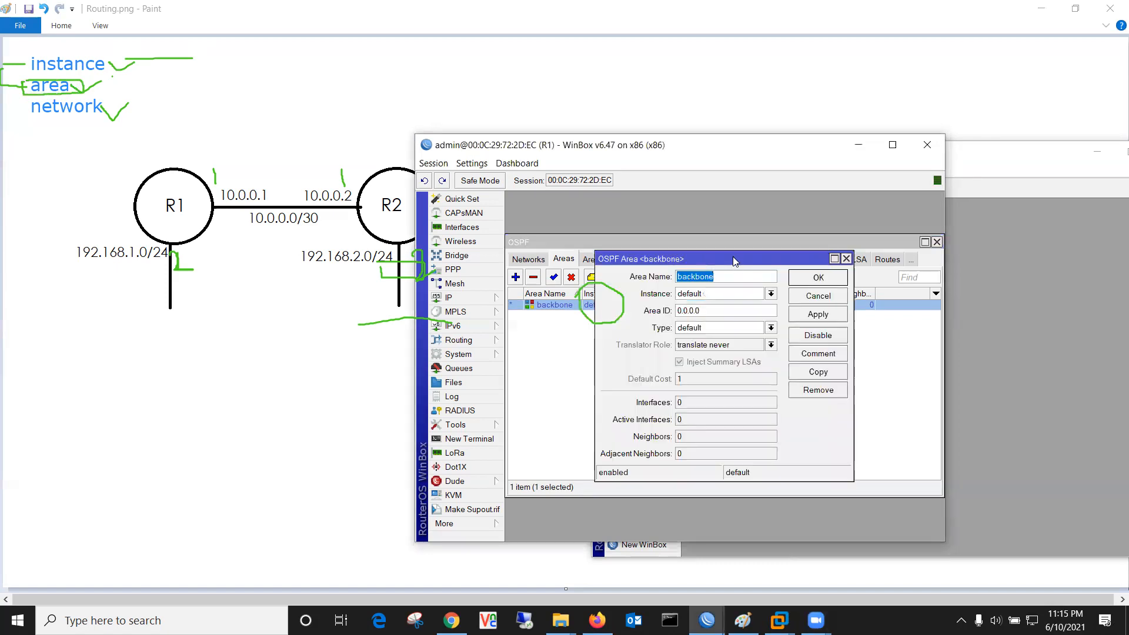
left_click_drag(736, 261, 845, 262)
left_click(831, 299)
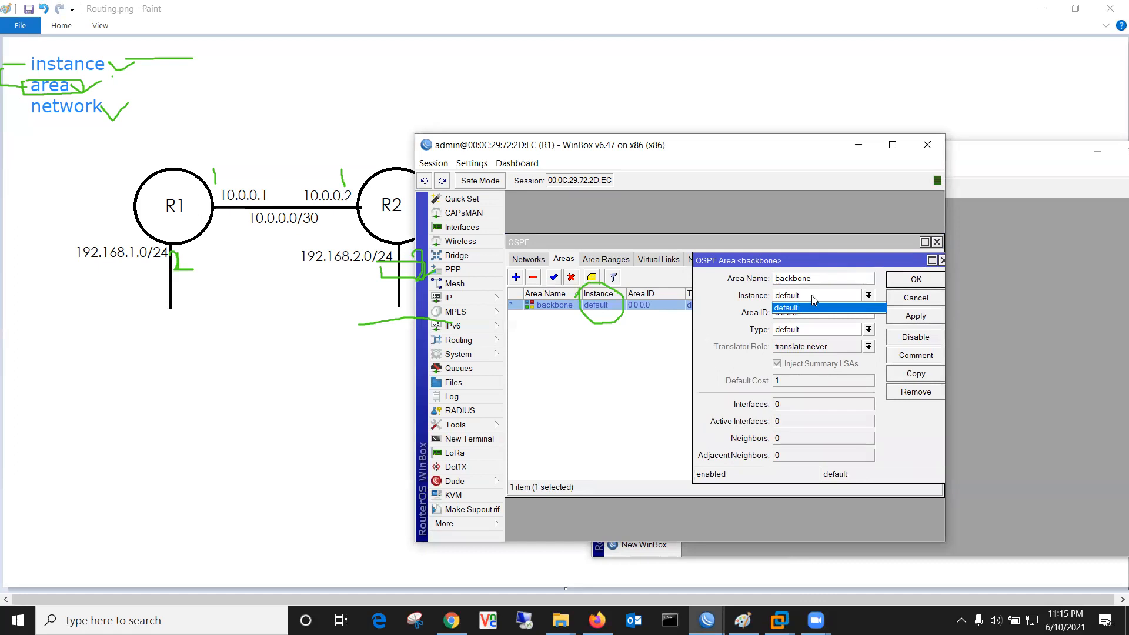
left_click(922, 303)
left_click(922, 303)
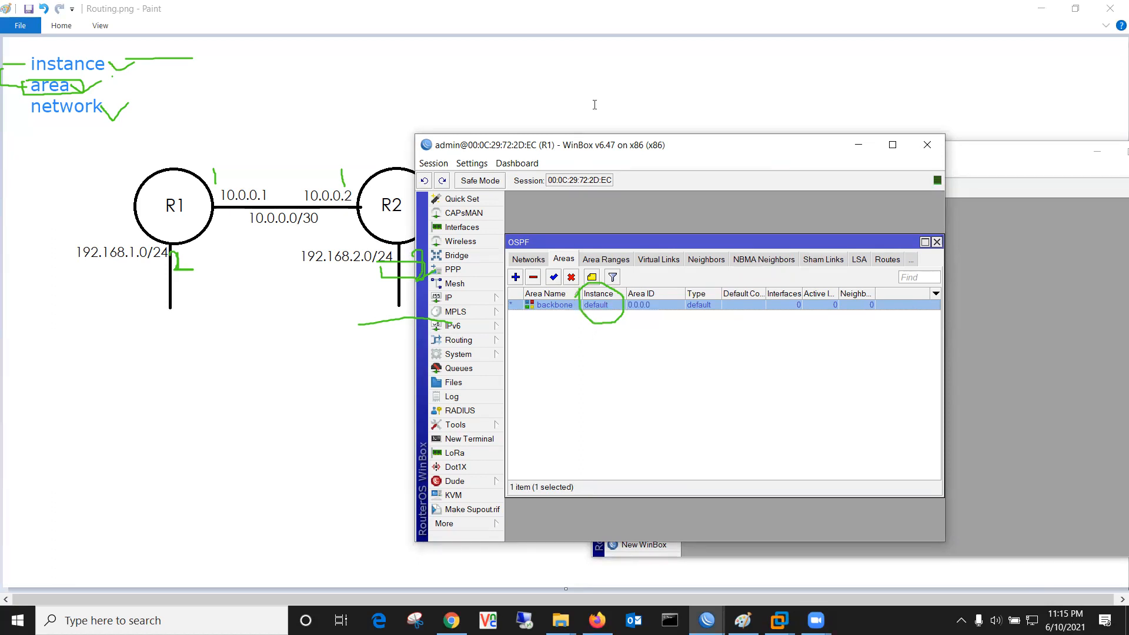
Step: Type the label 'area0' below R1 and show R1's empty OSPF Networks list
left_click_drag(537, 315, 567, 318)
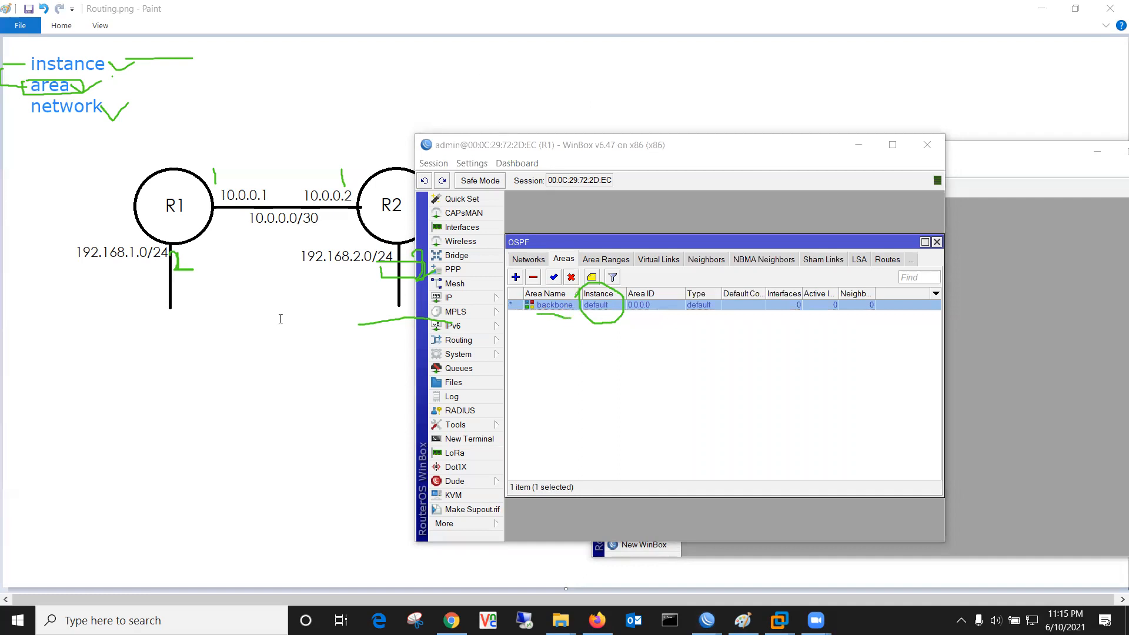
left_click(131, 374)
type("area0")
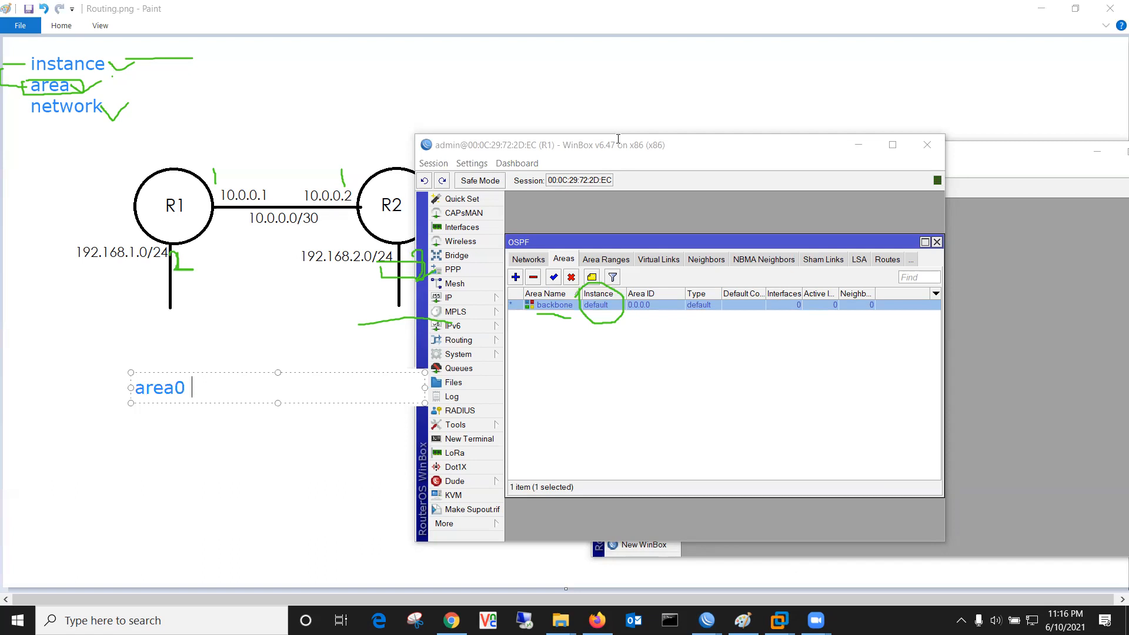
left_click(619, 141)
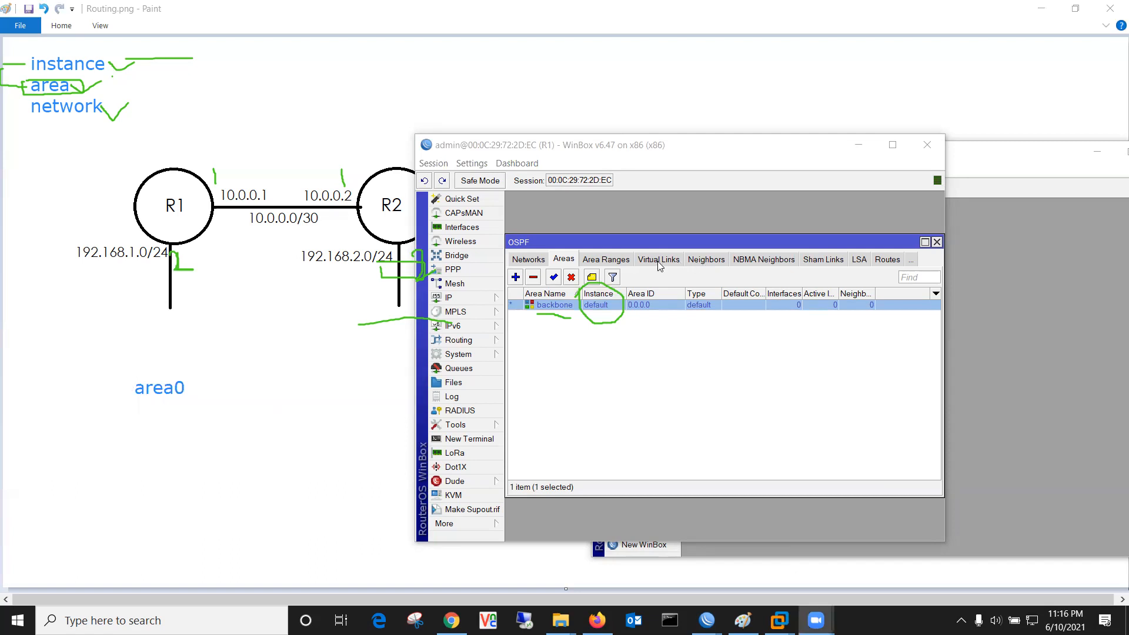
left_click(532, 260)
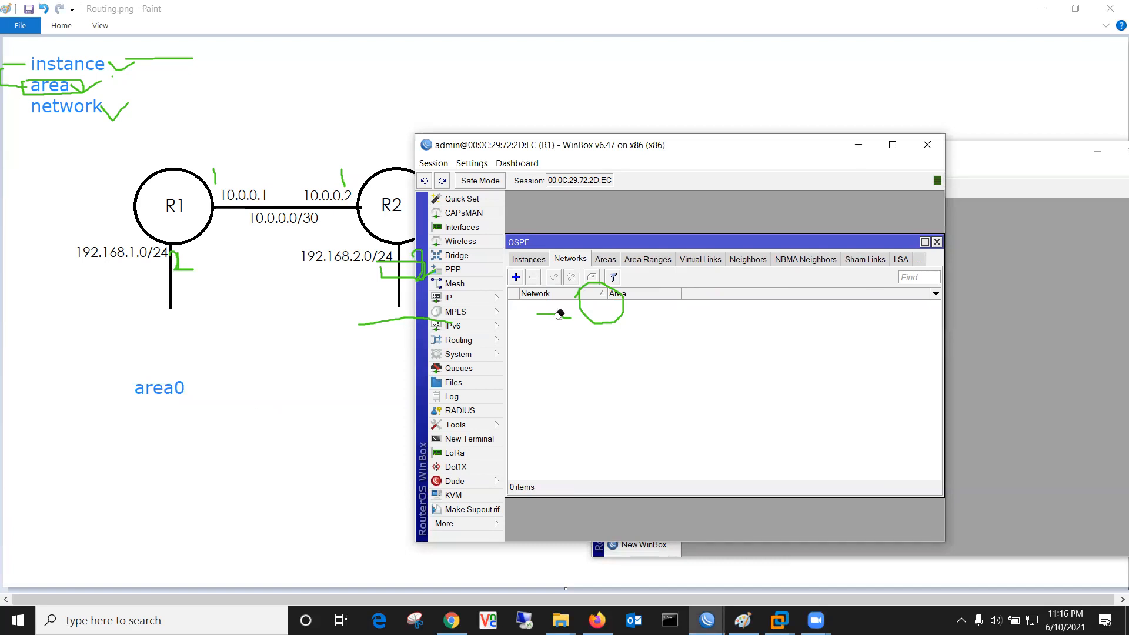
Step: Add OSPF network 10.0.0.0/30 in the backbone area on R1
left_click_drag(559, 315, 583, 303)
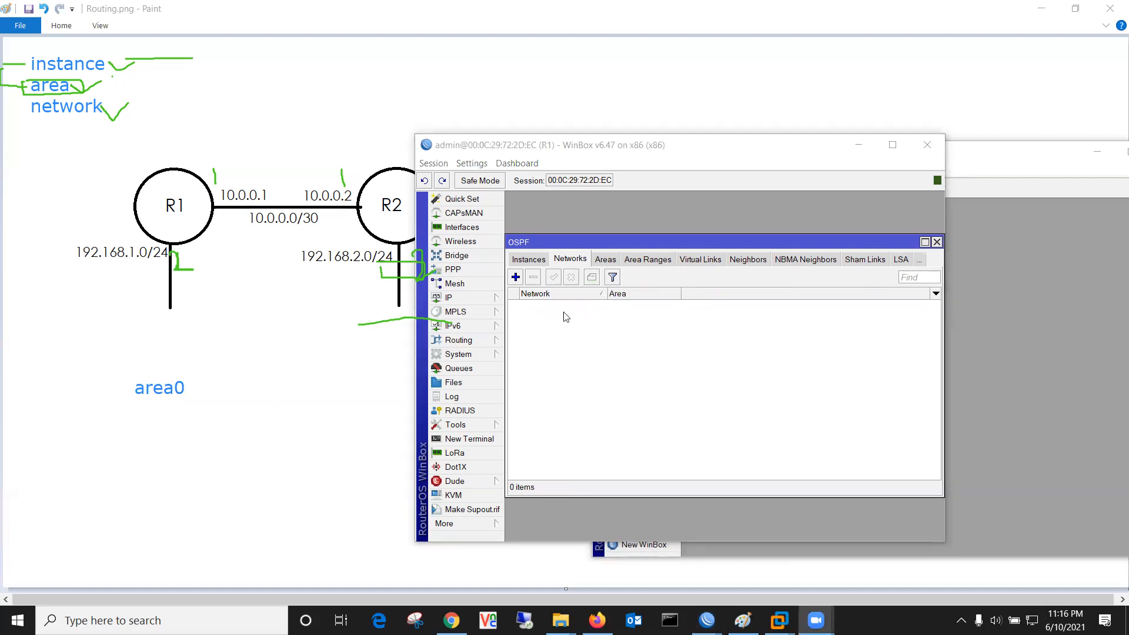
left_click(516, 277)
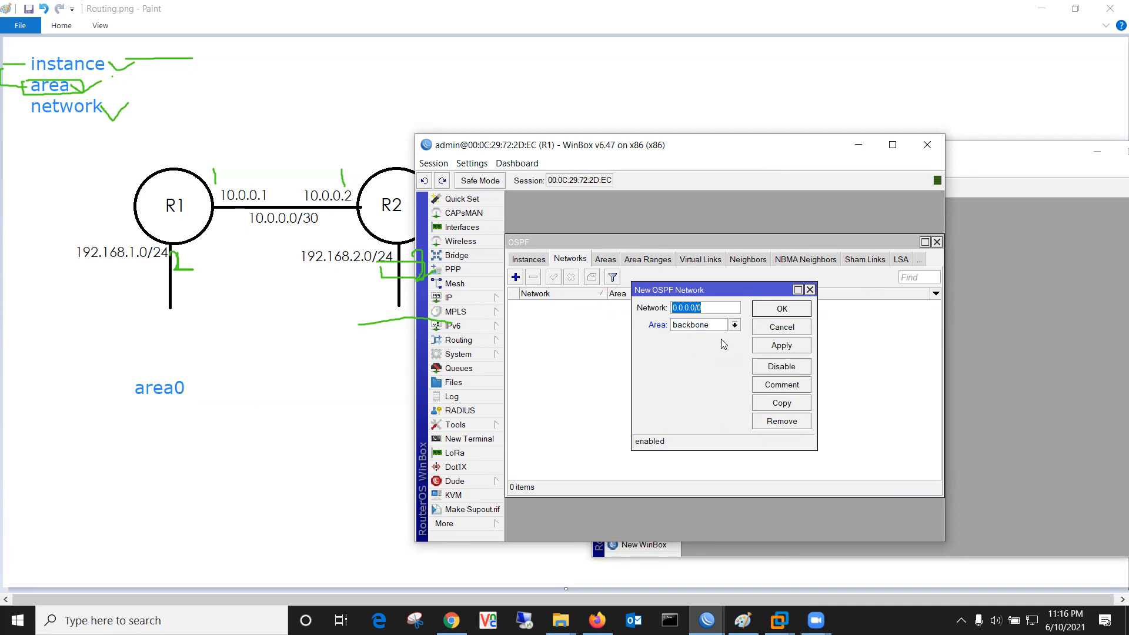
type("10.0.0.0/30")
double_click(707, 307)
left_click(789, 344)
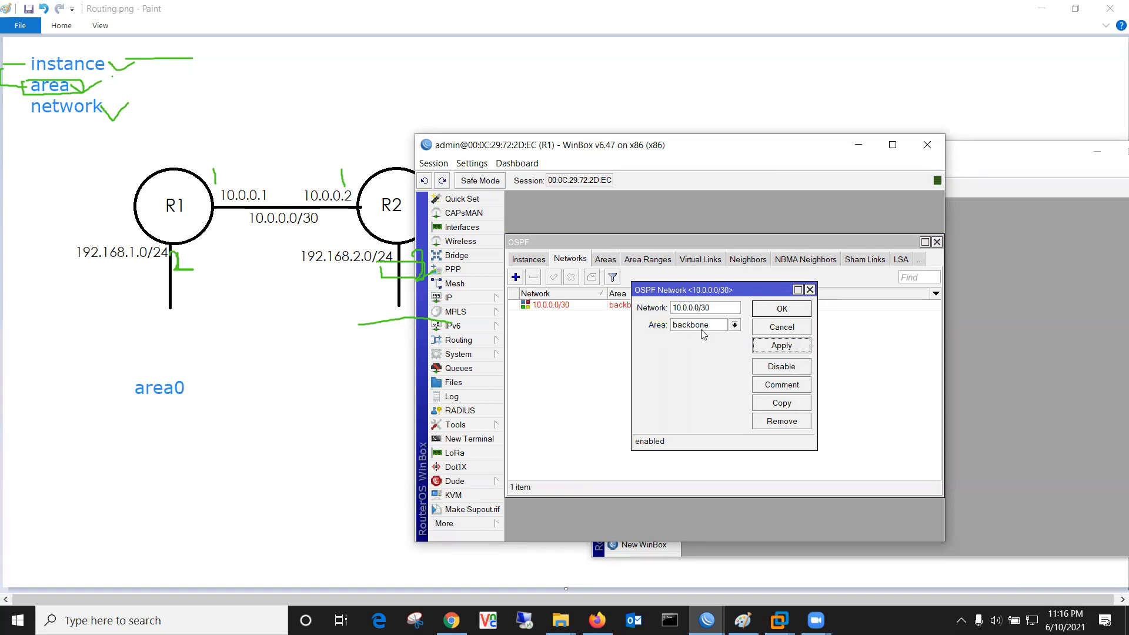
left_click(773, 312)
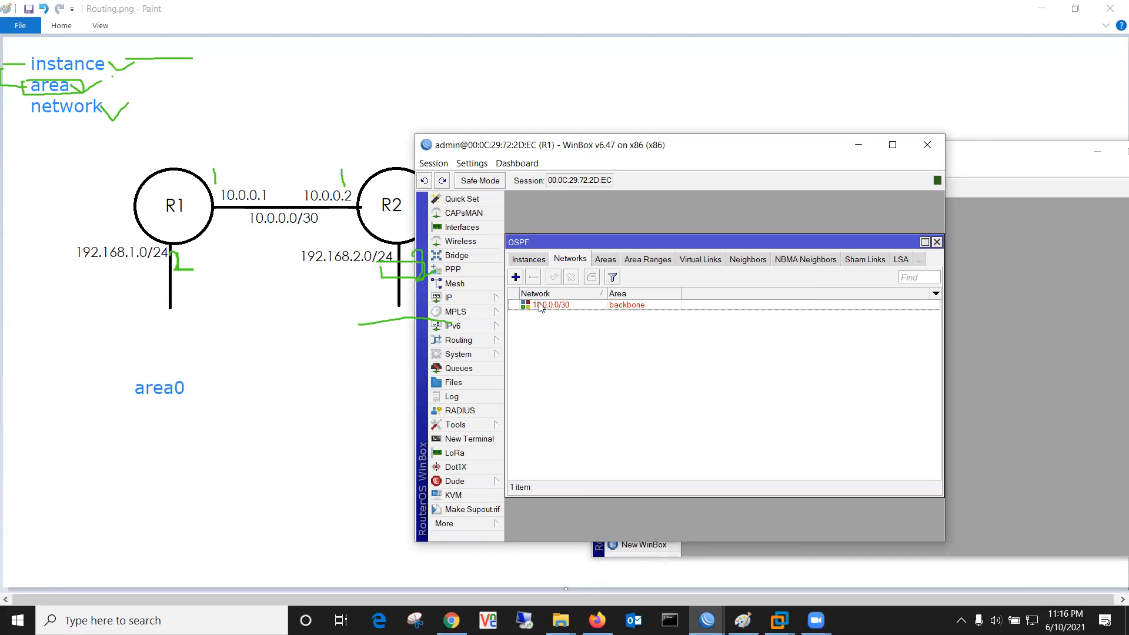
Step: Reopen the 10.0.0.0/30 network and confirm its area stays backbone
left_click(591, 307)
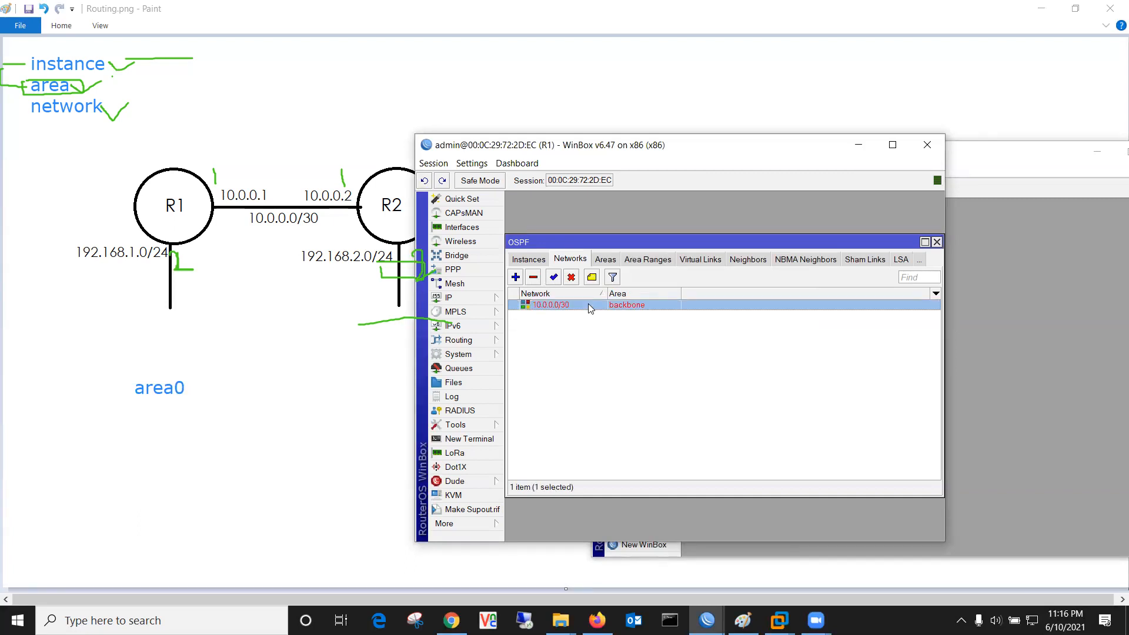
double_click(590, 307)
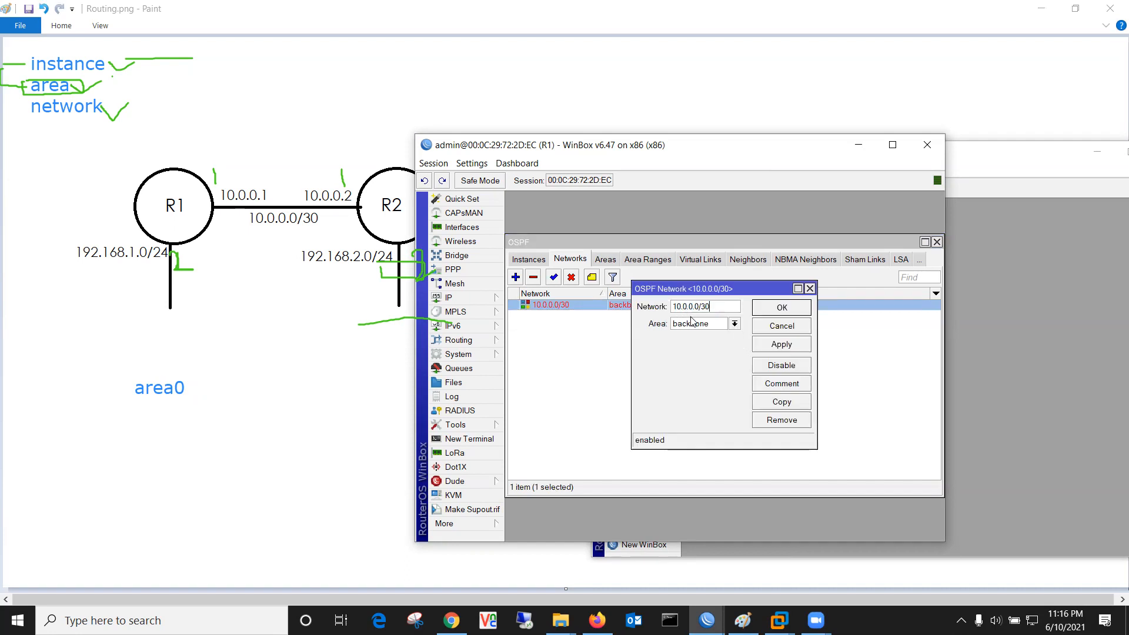
left_click(734, 324)
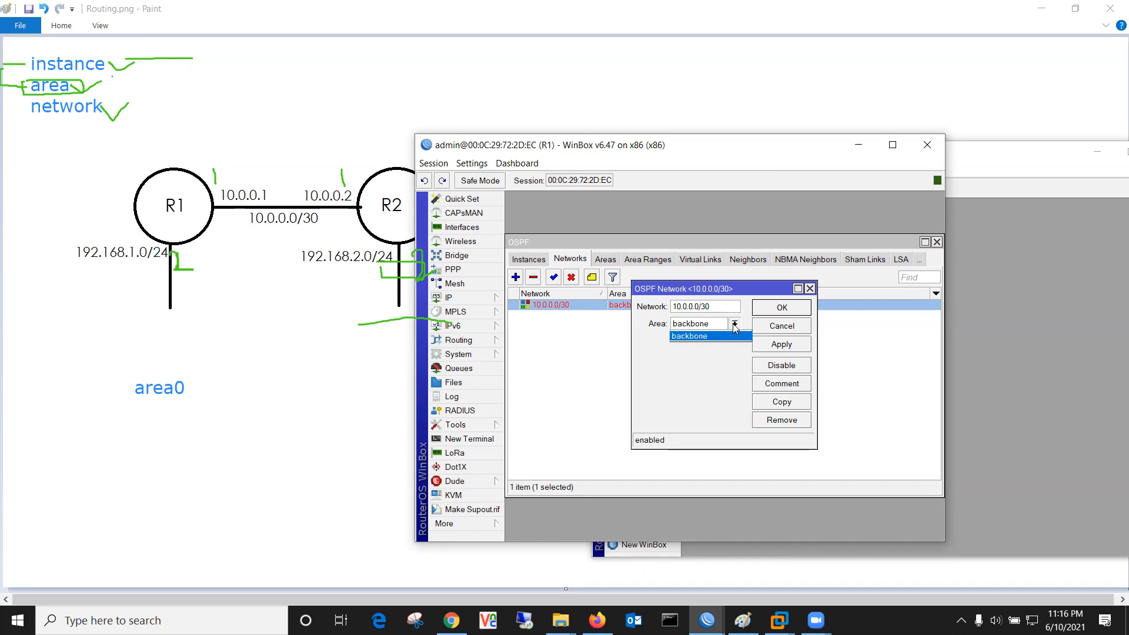
left_click(736, 335)
left_click(783, 311)
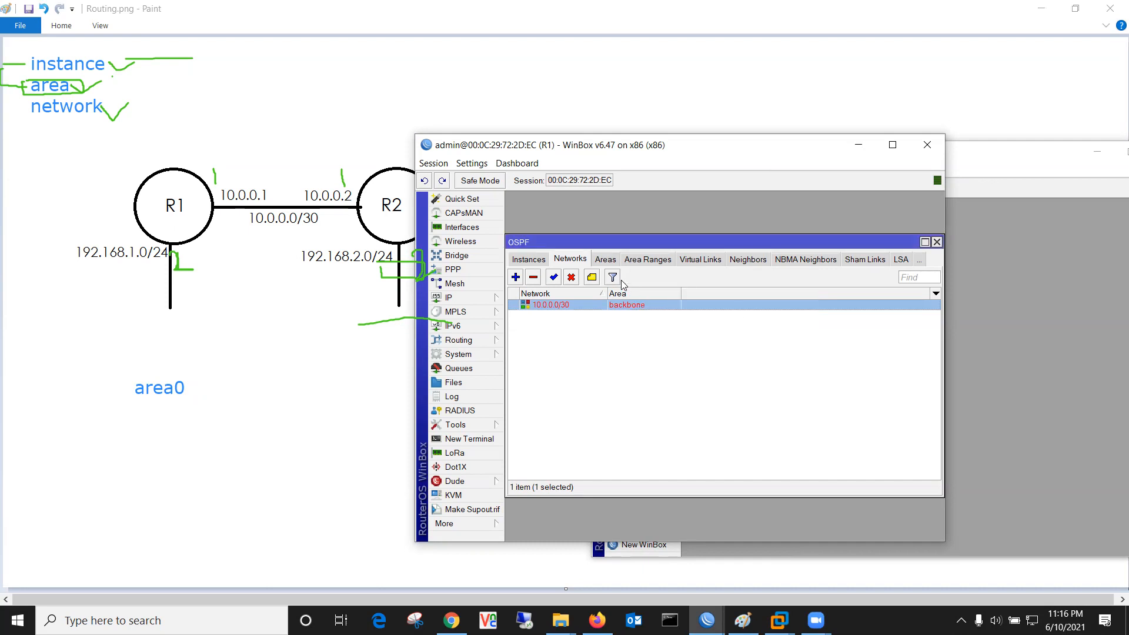
Step: Check the OSPF instances and interfaces, confirming ether1 now runs OSPF
left_click(538, 260)
left_click(538, 263)
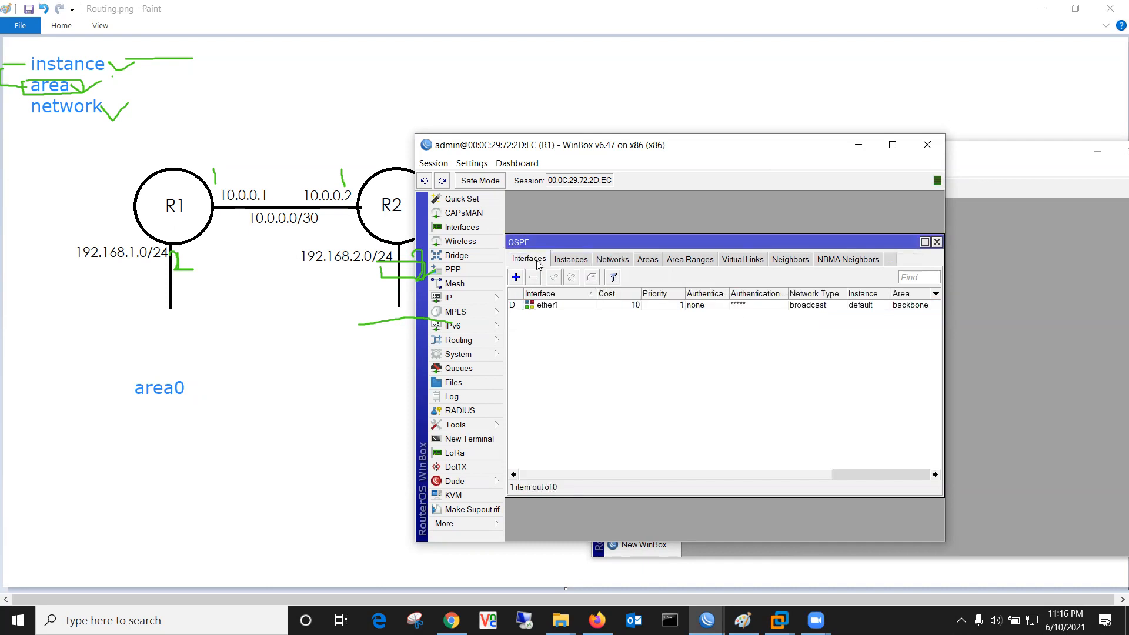
left_click(601, 307)
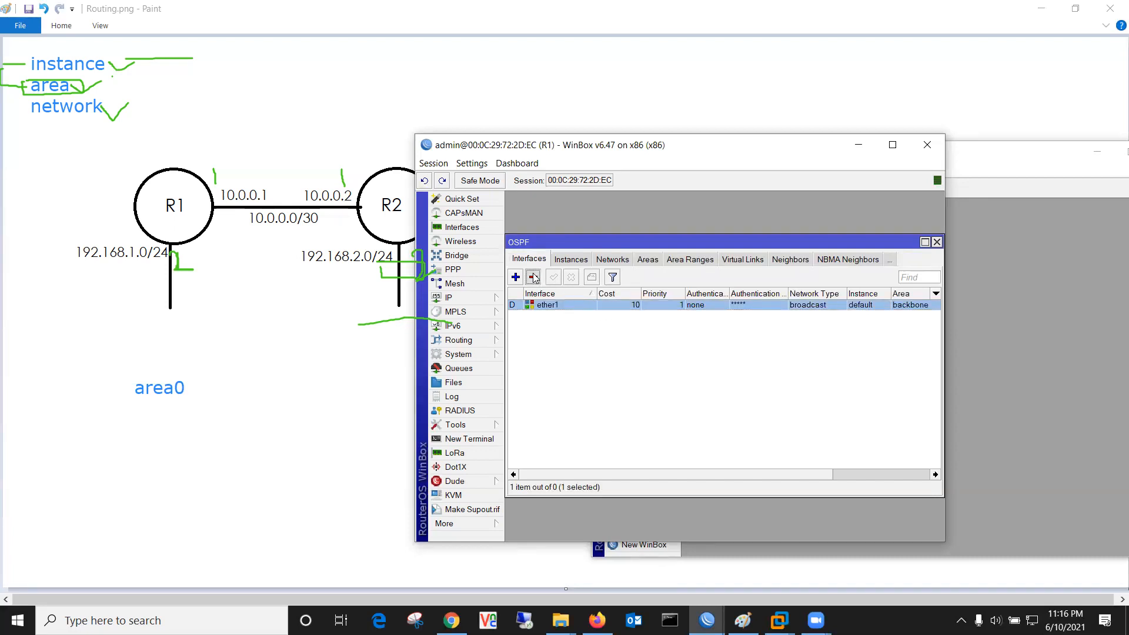
left_click(567, 260)
left_click(569, 259)
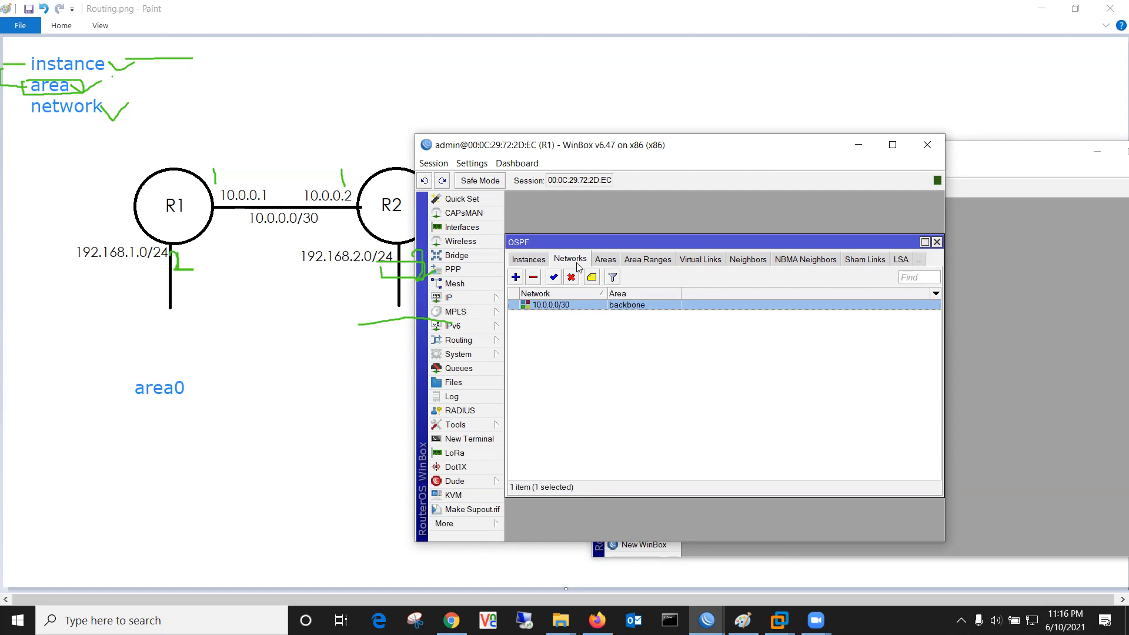
double_click(563, 305)
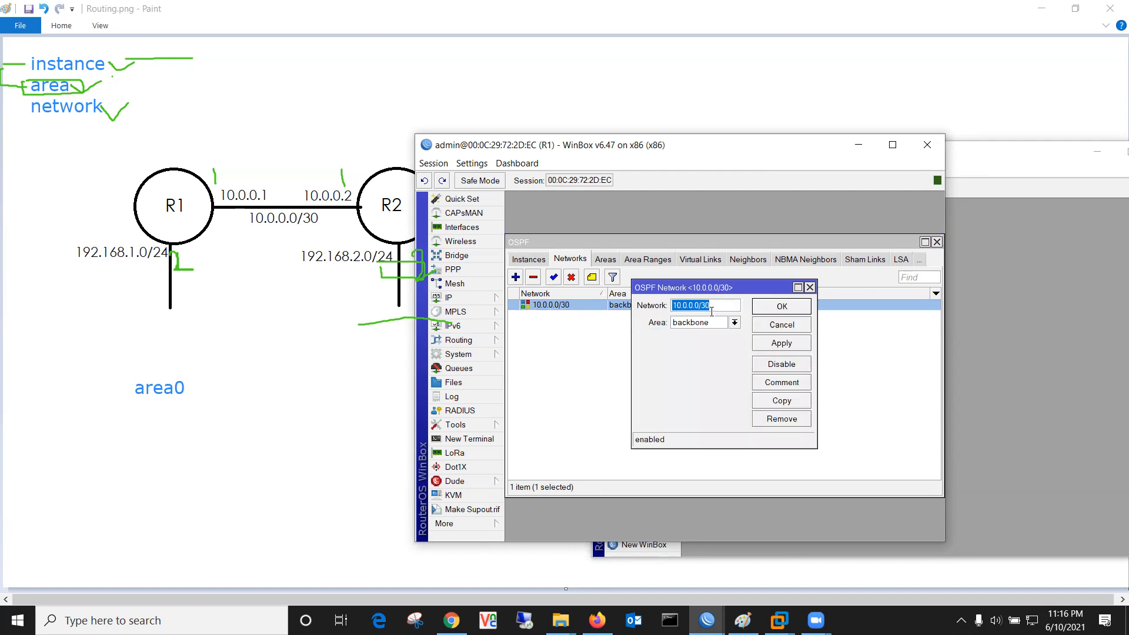
left_click(795, 306)
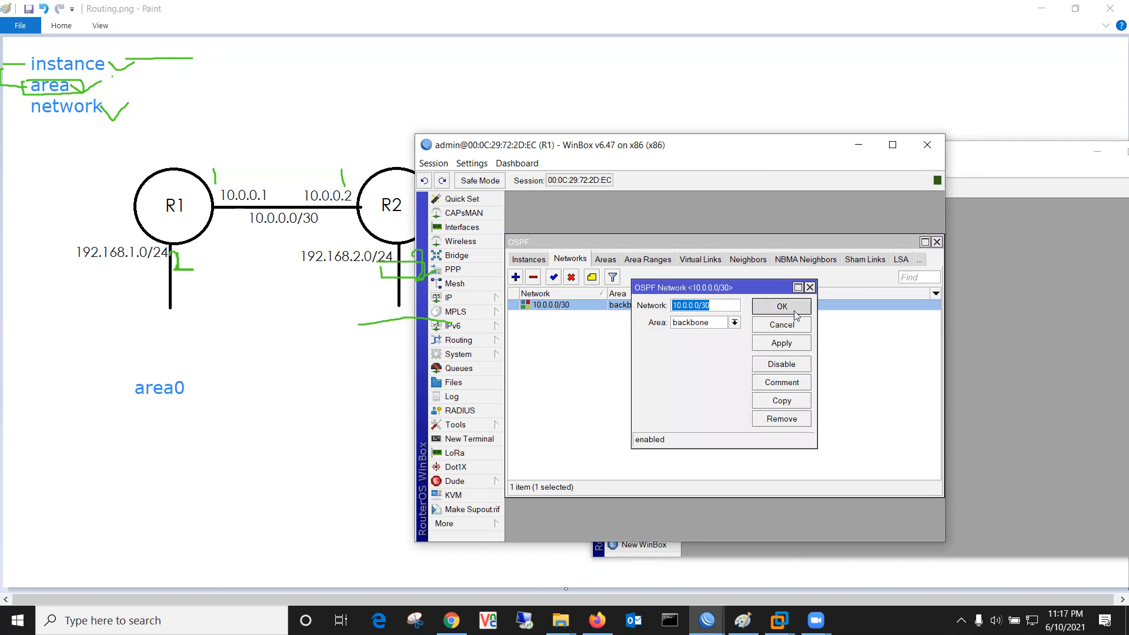
left_click(515, 276)
Step: Add 192.168.1.0/24 as a backbone network on R1 and check the backbone area
type("1")
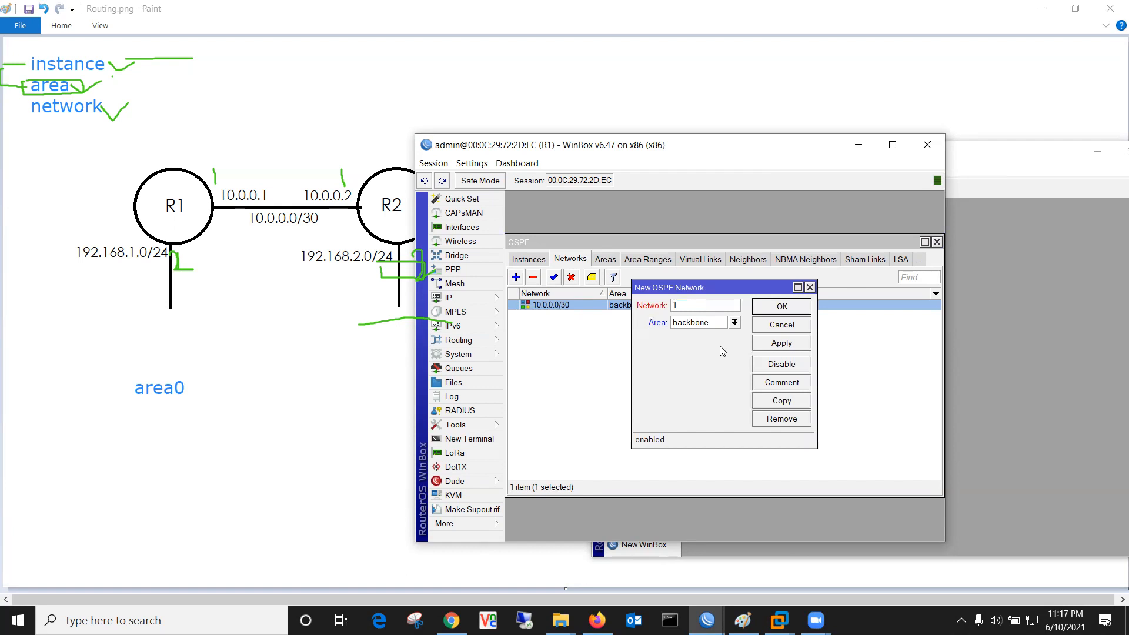
type("92.168.1.0/24")
left_click(782, 343)
left_click(782, 307)
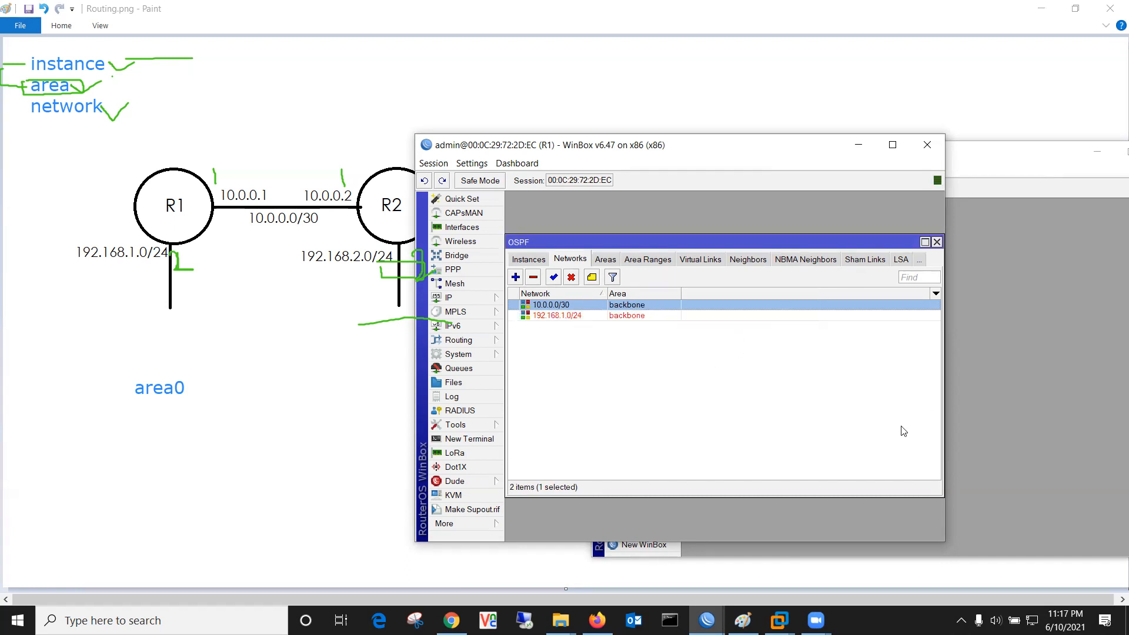
left_click(733, 404)
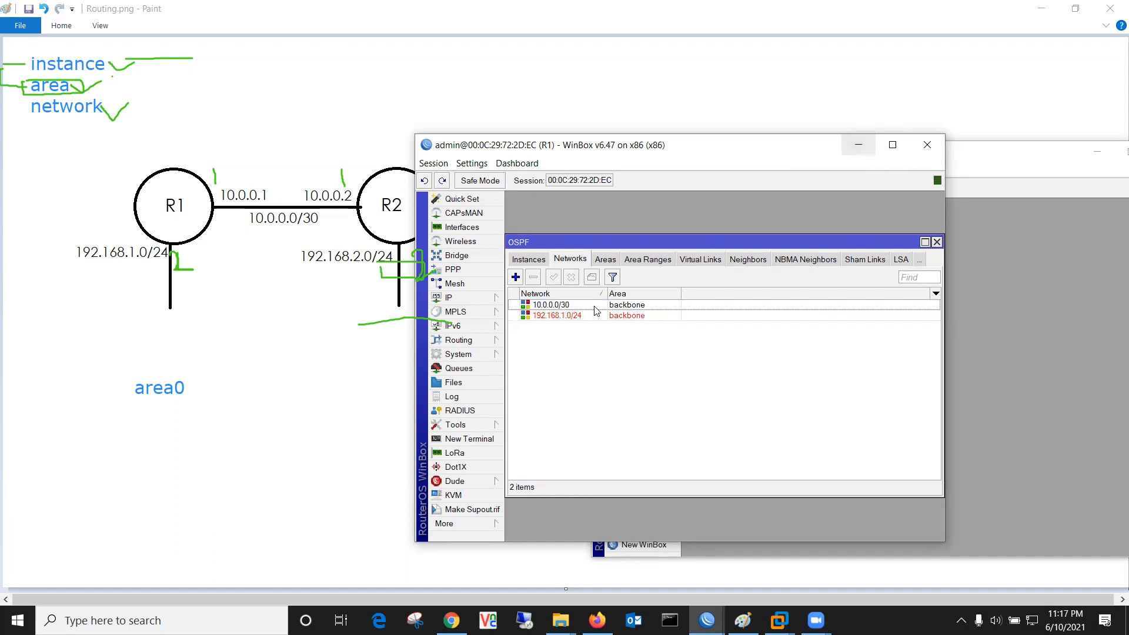
left_click(604, 259)
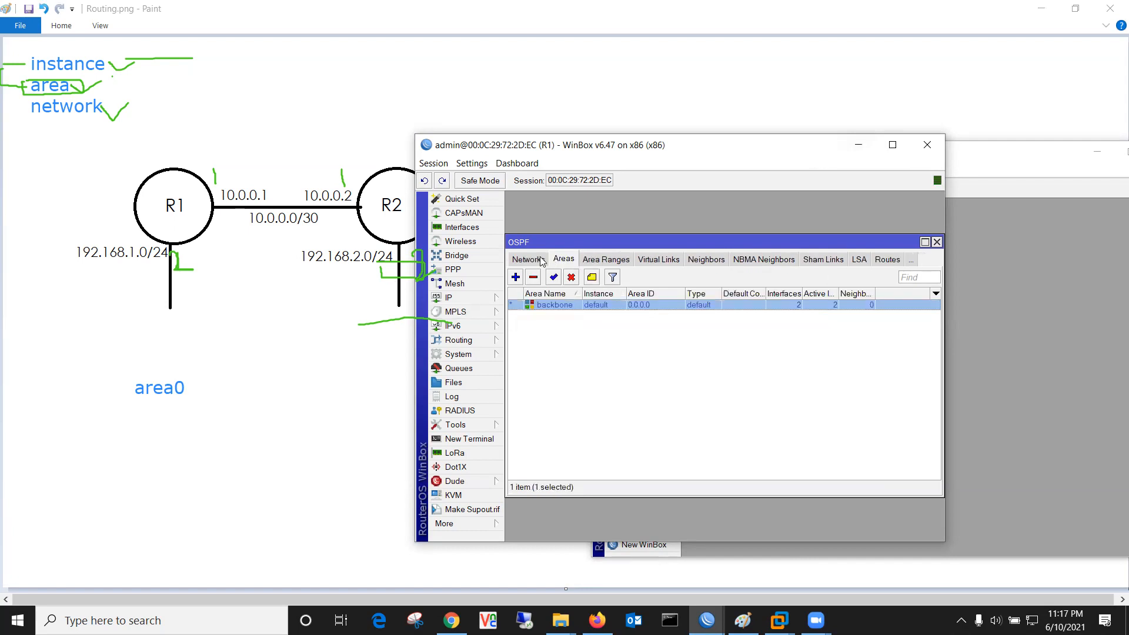
left_click(556, 260)
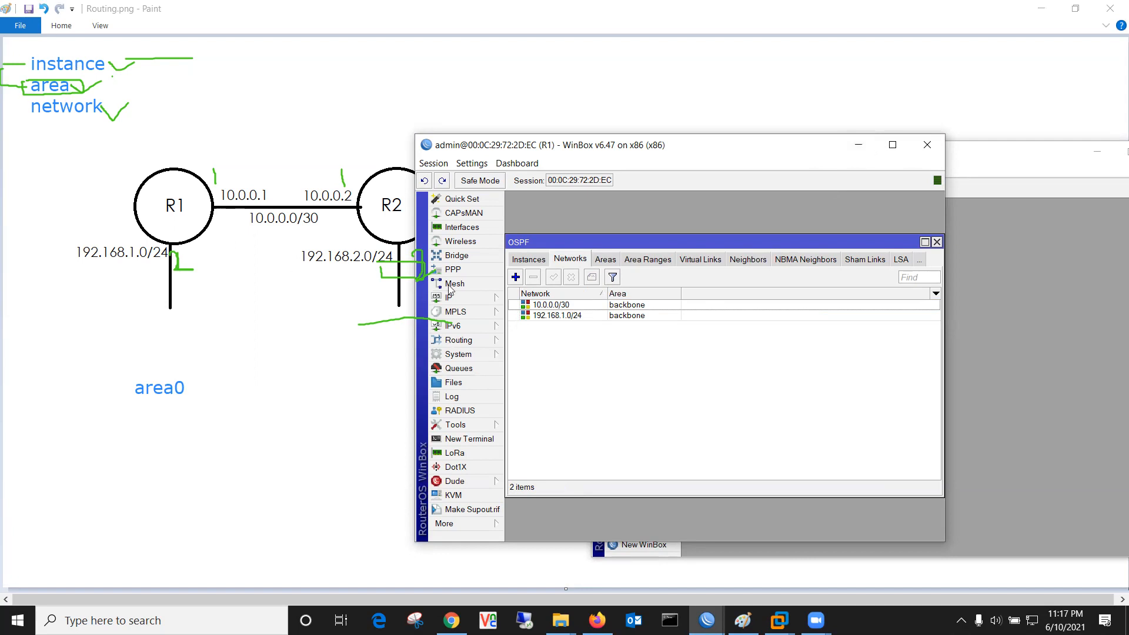
Step: Rearrange the WinBox windows so R1's session sits to the right of the diagram
left_click(846, 145)
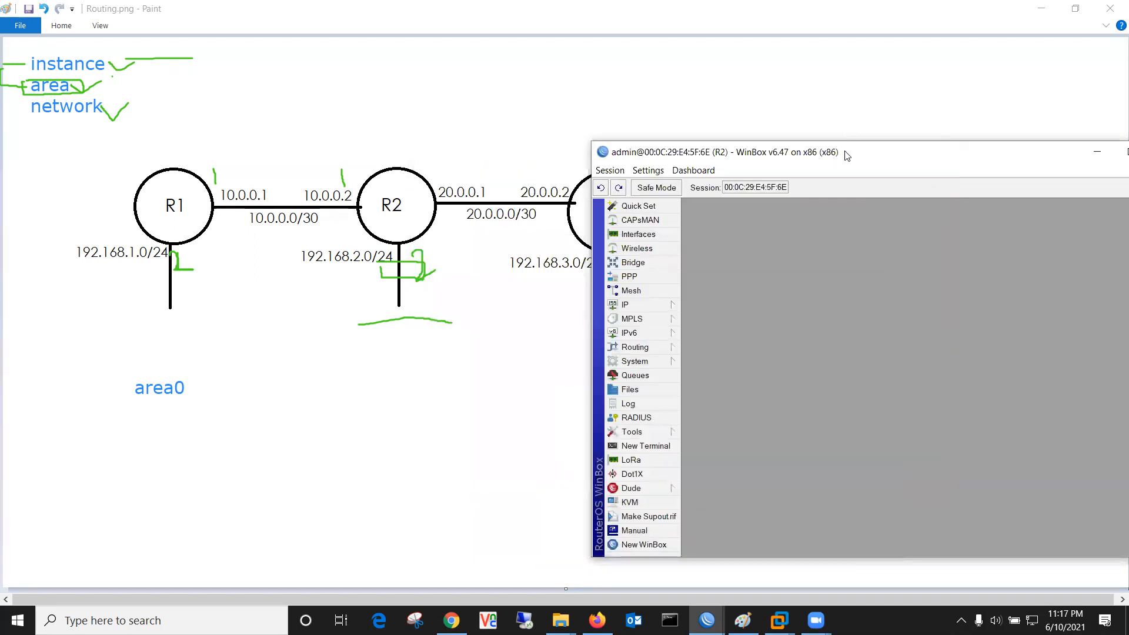
left_click(706, 620)
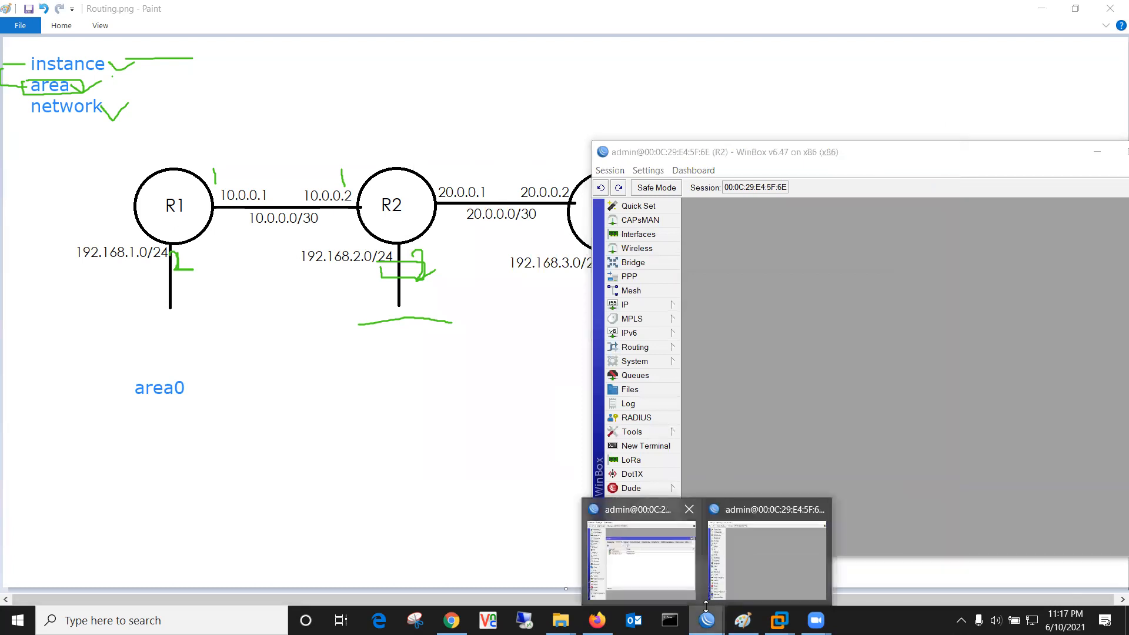
mouse_move(658, 574)
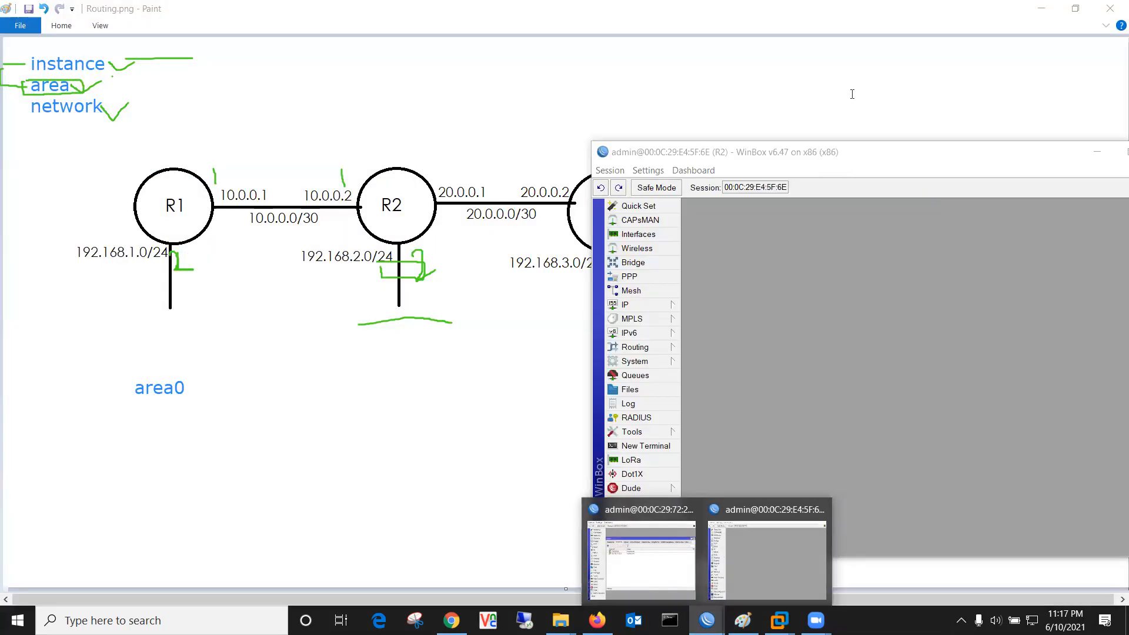
left_click(654, 540)
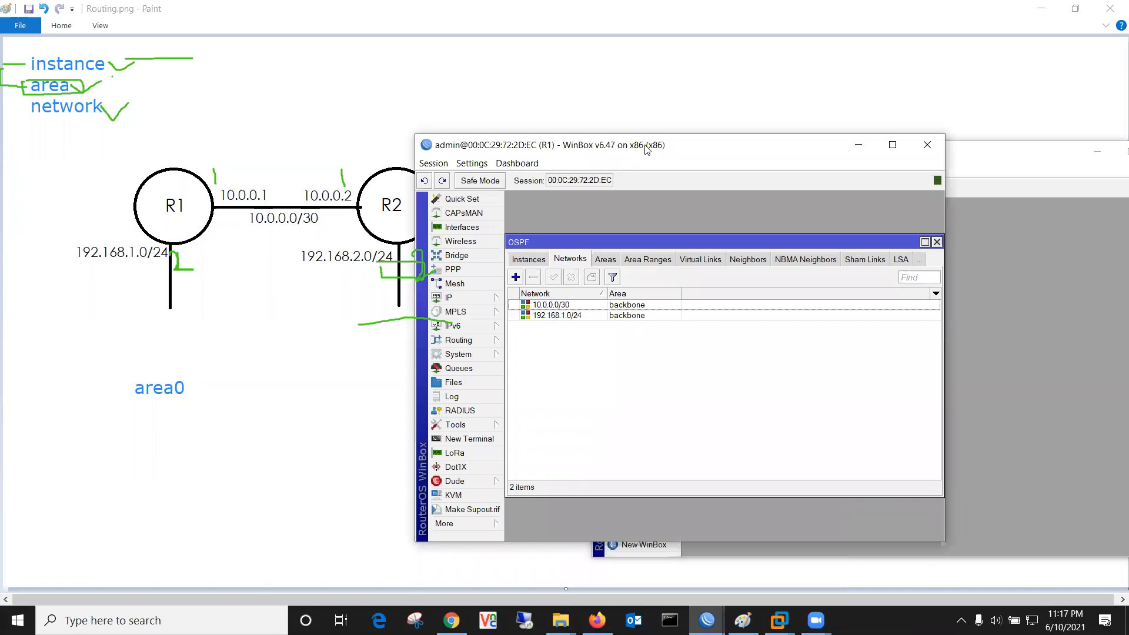
left_click_drag(646, 150, 767, 151)
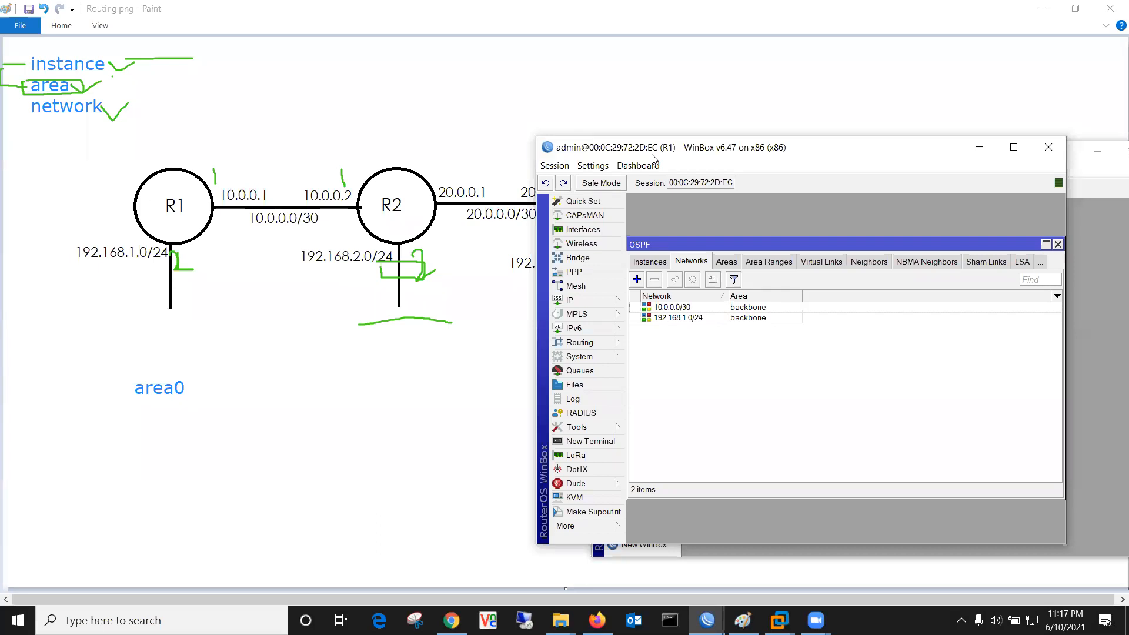
Step: Mark R1's two backbone networks and the Neighbors section in green, then show R1's empty neighbor list
mouse_move(773, 308)
left_mouse_down()
mouse_move(807, 297)
mouse_move(801, 339)
left_mouse_up()
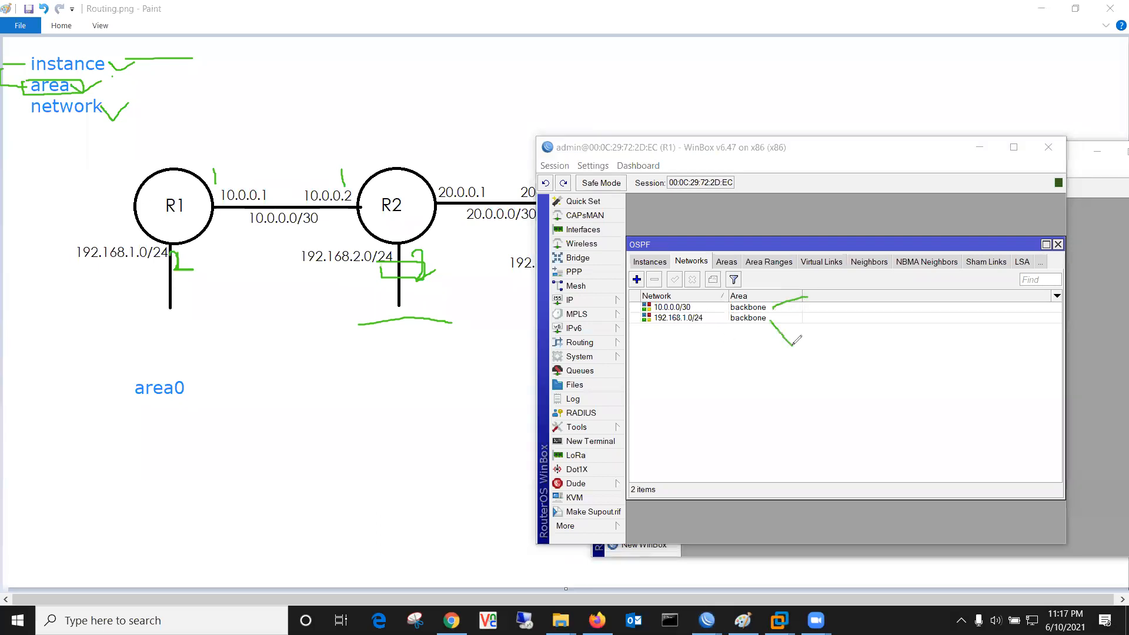
left_click_drag(692, 308, 725, 341)
mouse_move(851, 257)
left_mouse_down()
mouse_move(889, 271)
mouse_move(855, 274)
mouse_move(846, 256)
mouse_move(869, 251)
left_mouse_up()
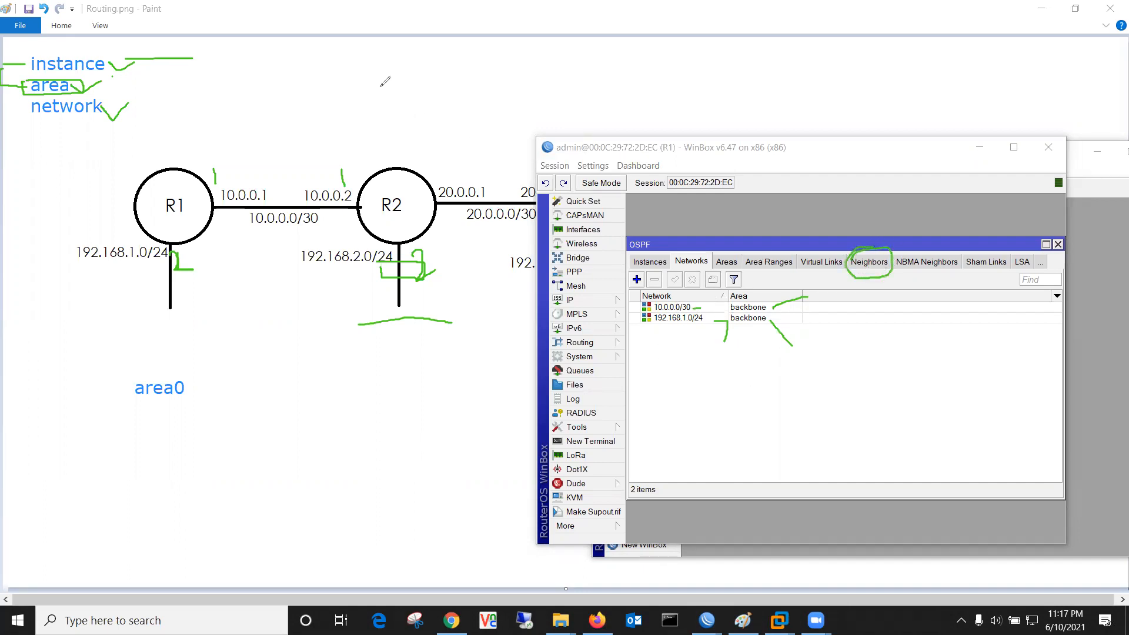
left_click(361, 77)
left_click(883, 264)
left_click(883, 264)
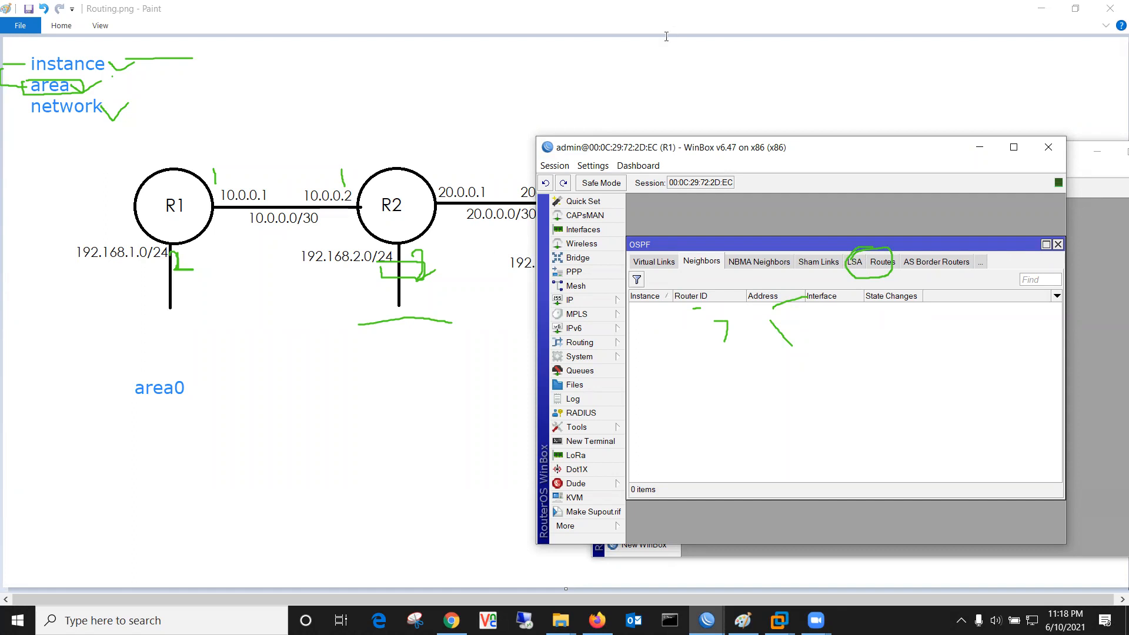
Step: Erase the green marks over R1's window and bring R2's WinBox session forward
left_click(876, 247)
left_click_drag(838, 297, 764, 302)
left_click(786, 330)
left_click(717, 324)
left_click(728, 335)
left_click(697, 308)
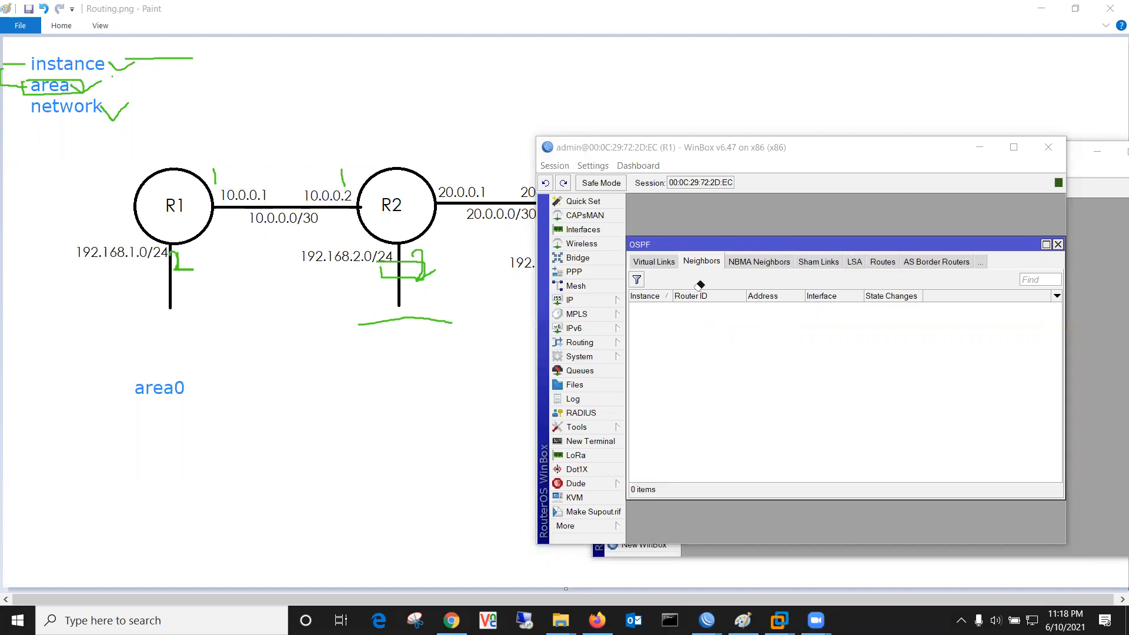
left_click(1111, 405)
left_click(647, 306)
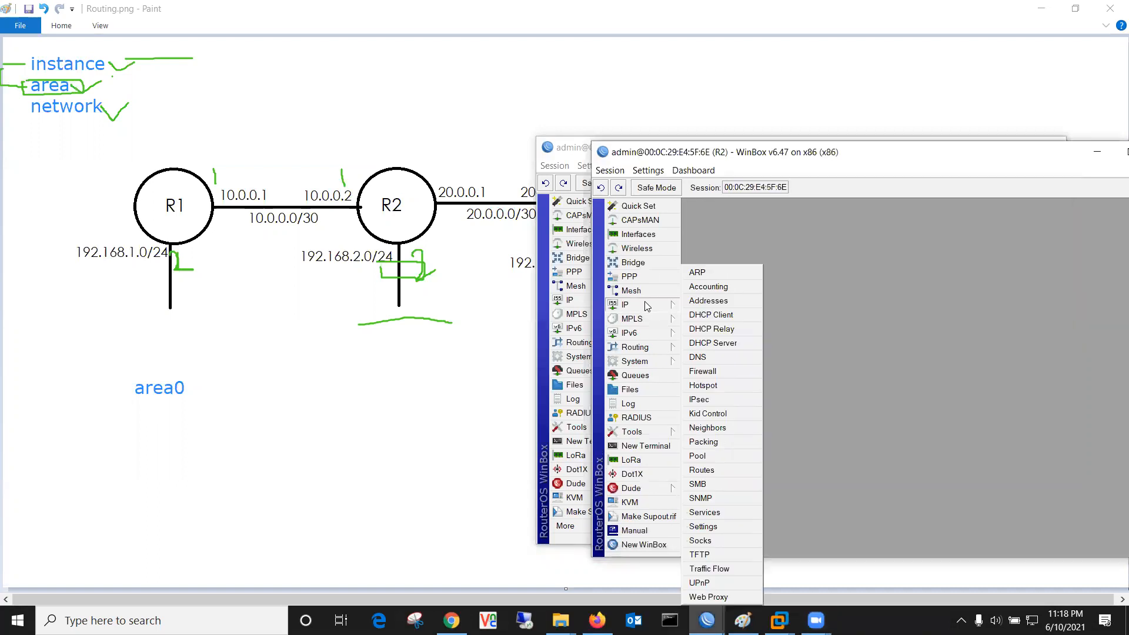
Step: Check R2's IP addresses, its default OSPF instance and backbone area, then view its empty Networks list
left_click(724, 301)
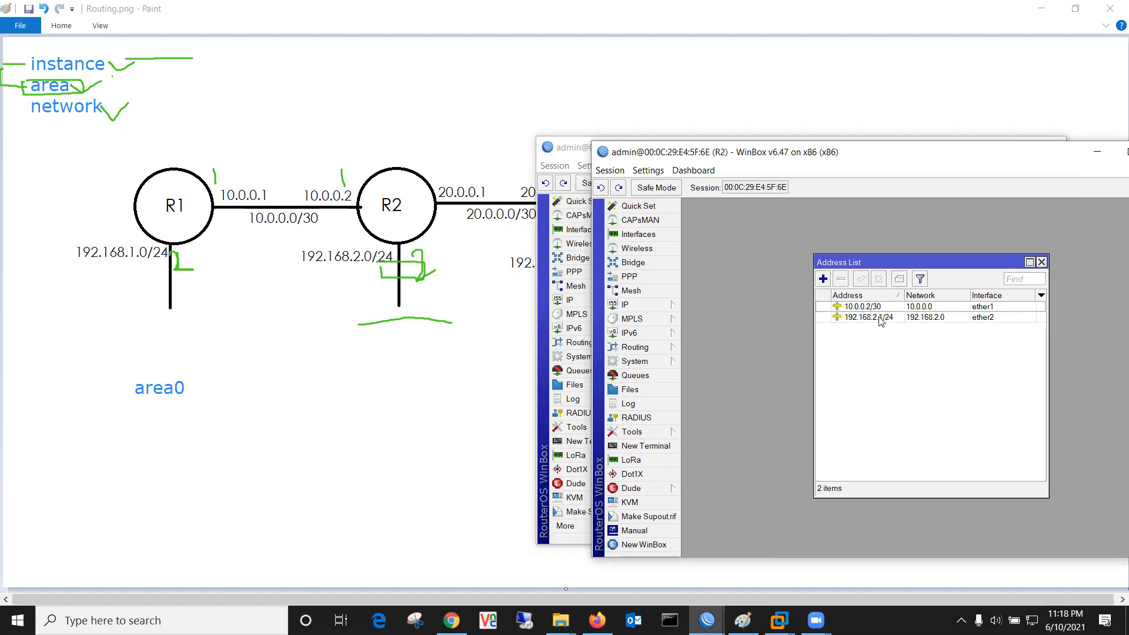
left_click(644, 347)
left_click(708, 418)
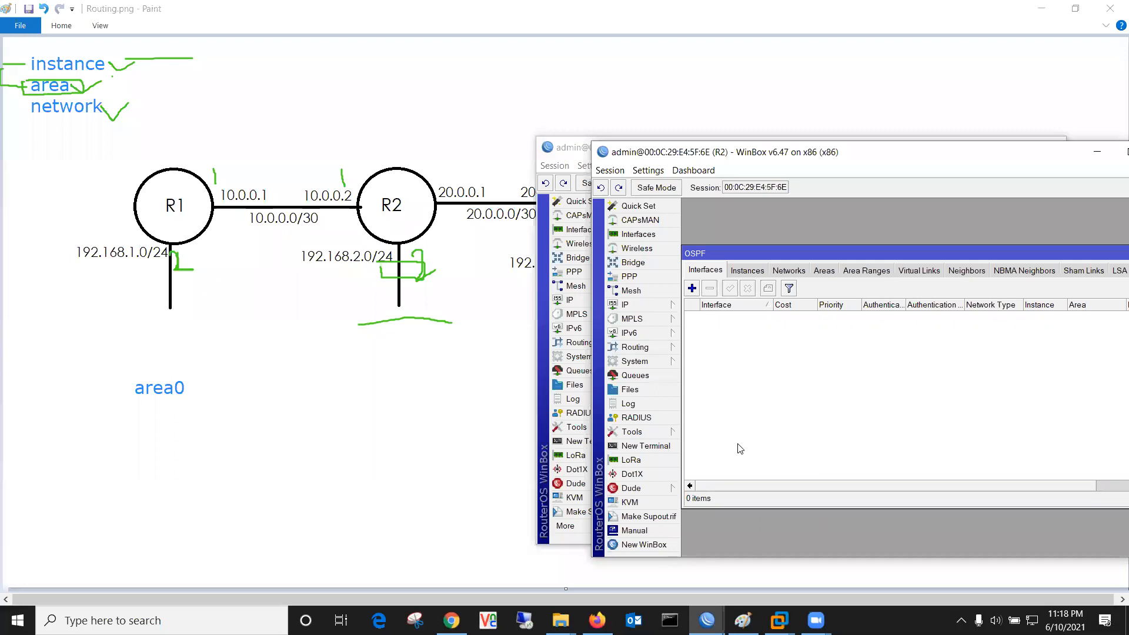
left_click(747, 272)
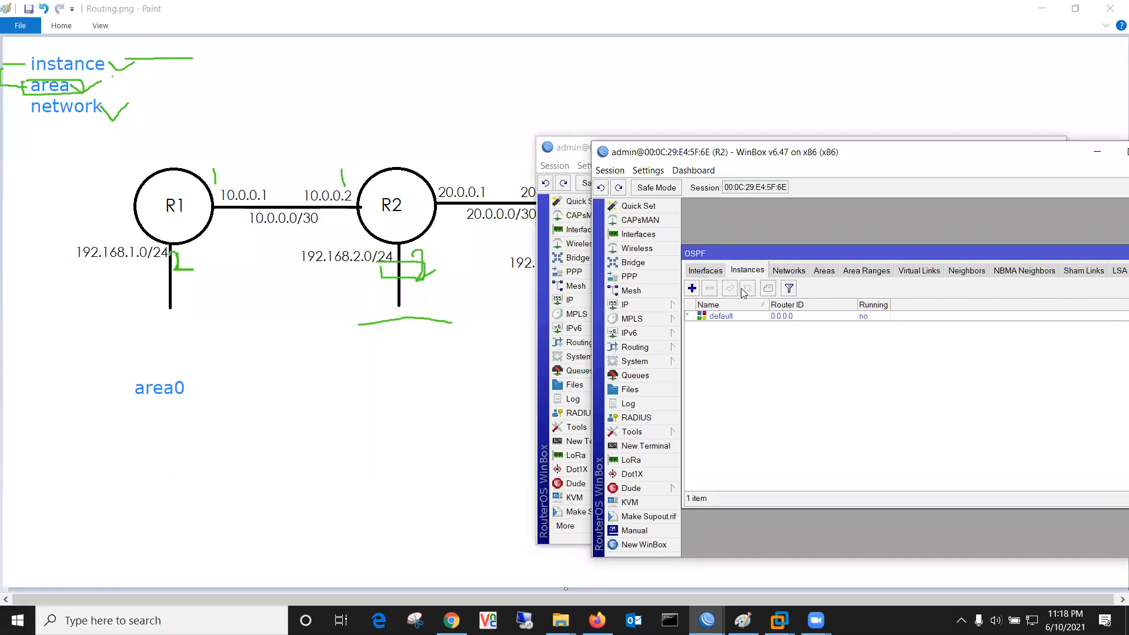
left_click(729, 318)
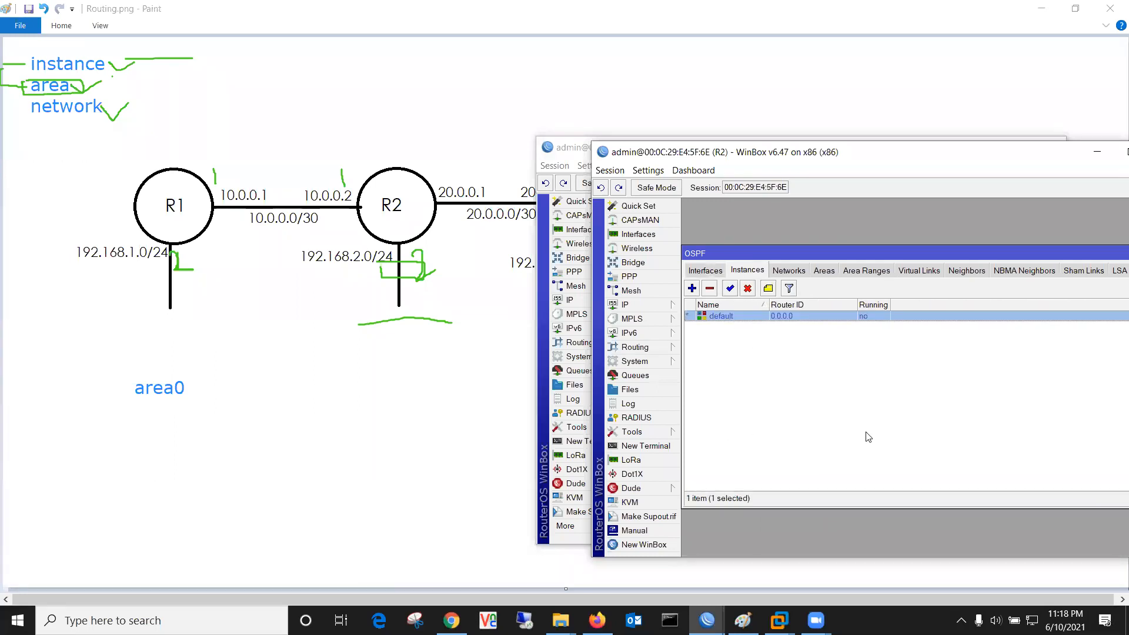
left_click(822, 271)
left_click(751, 318)
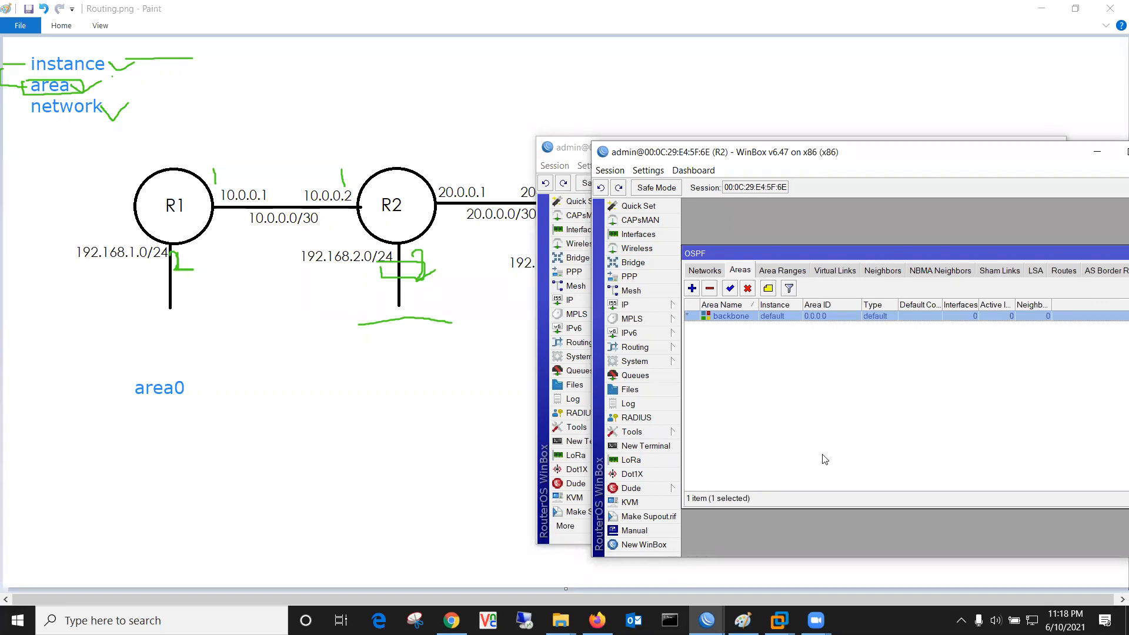
left_click(708, 272)
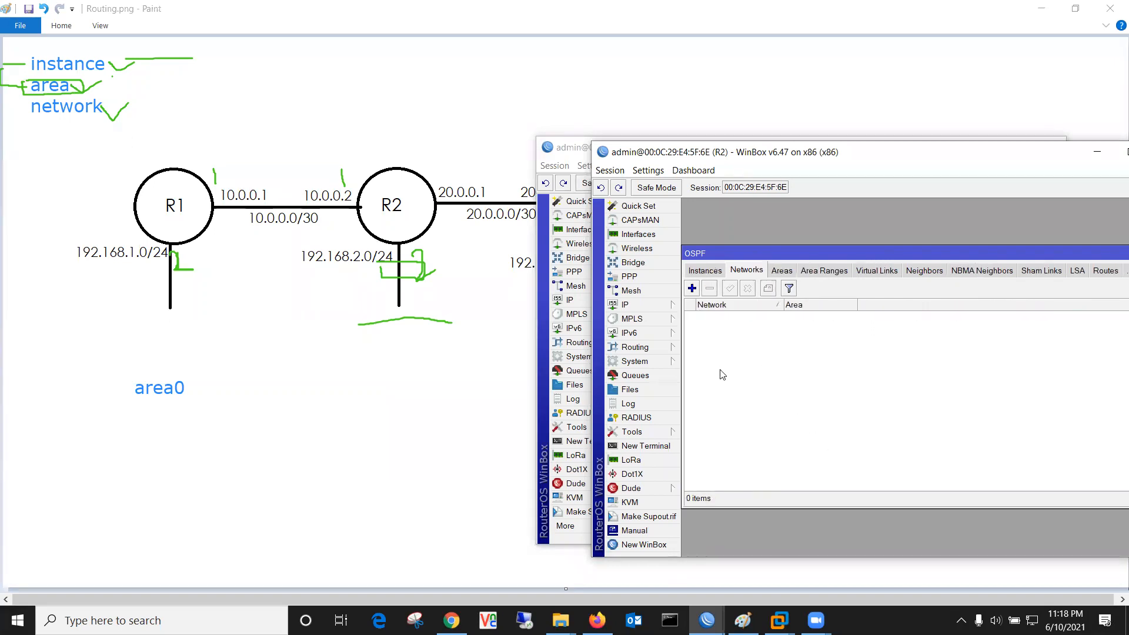
Step: Add 10.0.0.0/30 to R2's backbone area, then check Areas and the still-empty Neighbors list
left_click(692, 289)
type("10.0.0.0/30")
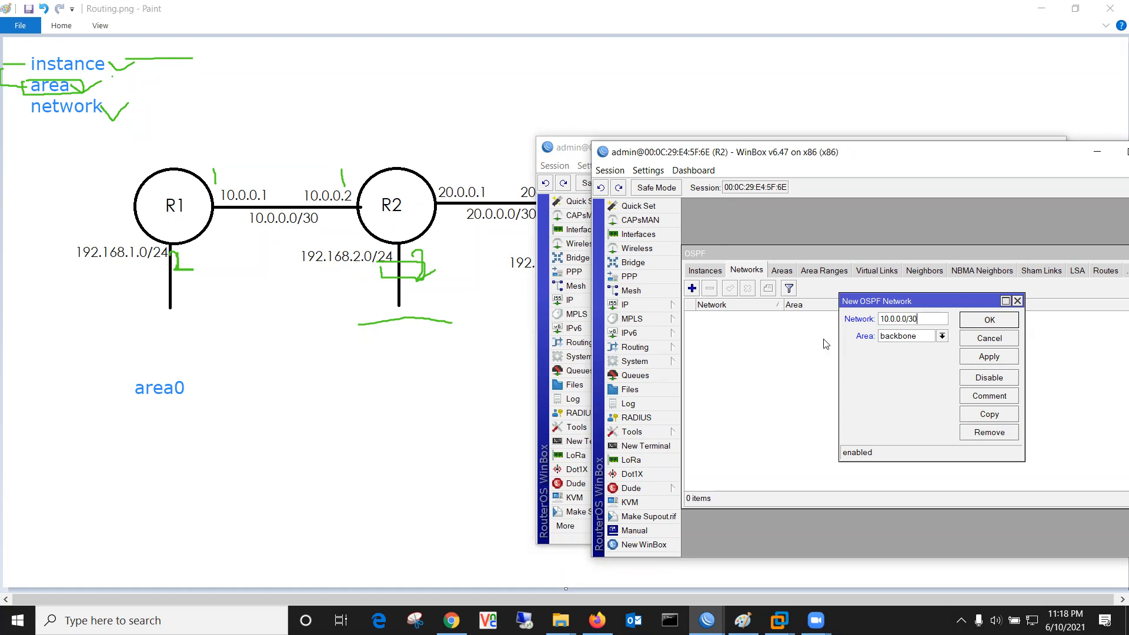
left_click(988, 358)
left_click(993, 321)
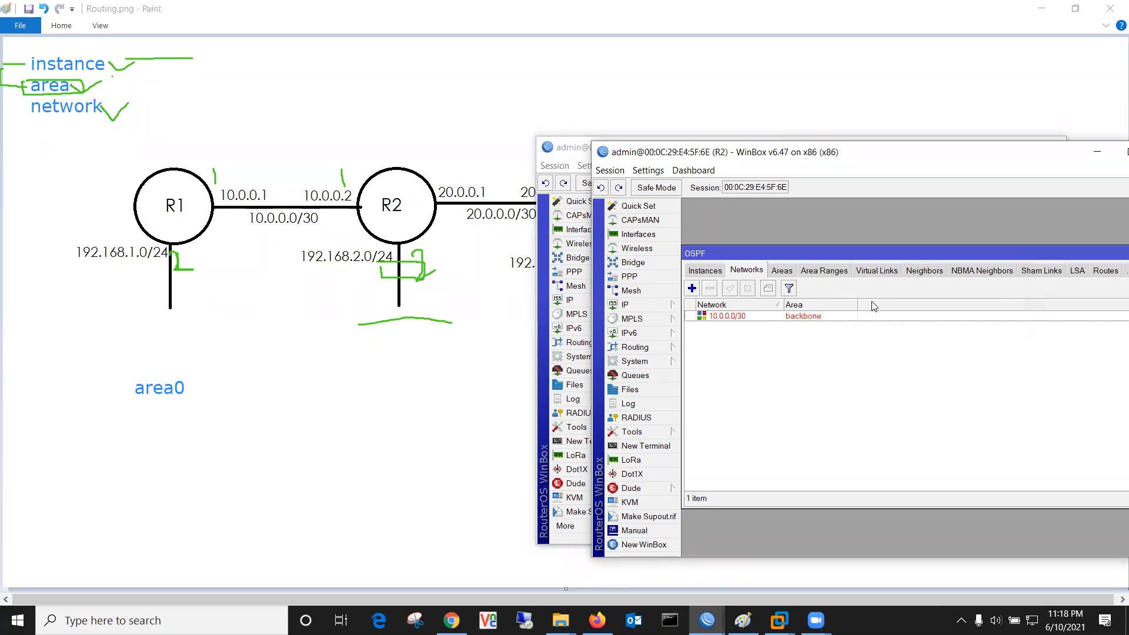
left_click(790, 273)
left_click(722, 271)
left_click(919, 276)
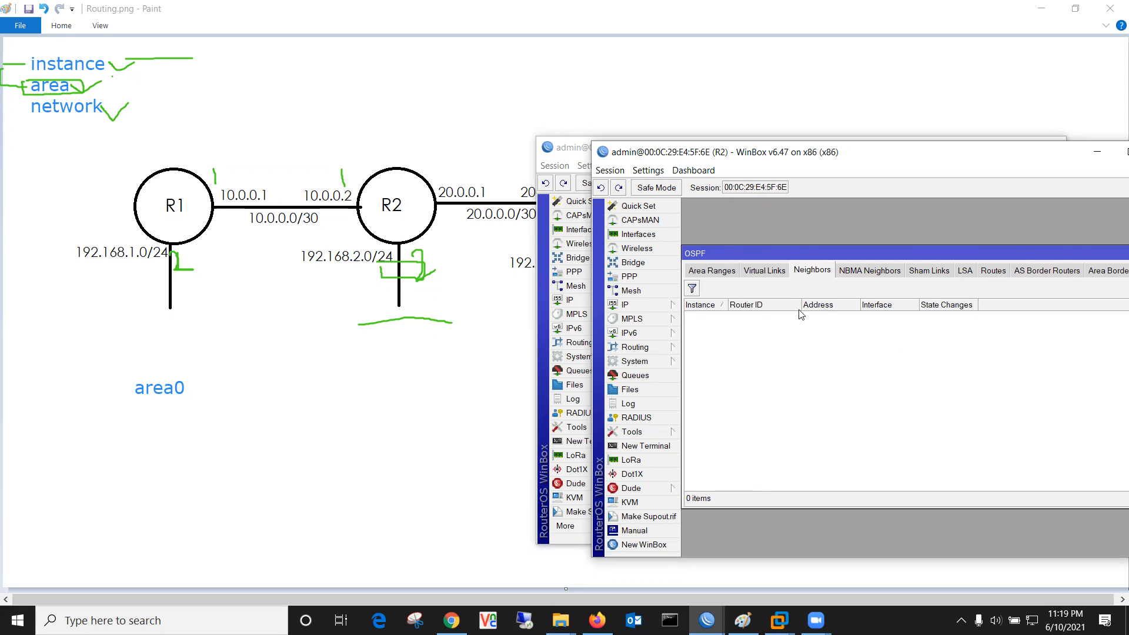
Step: Confirm R2 lists neighbor 10.0.0.1 and R1 lists neighbor 10.0.0.2
left_click_drag(679, 151, 688, 156)
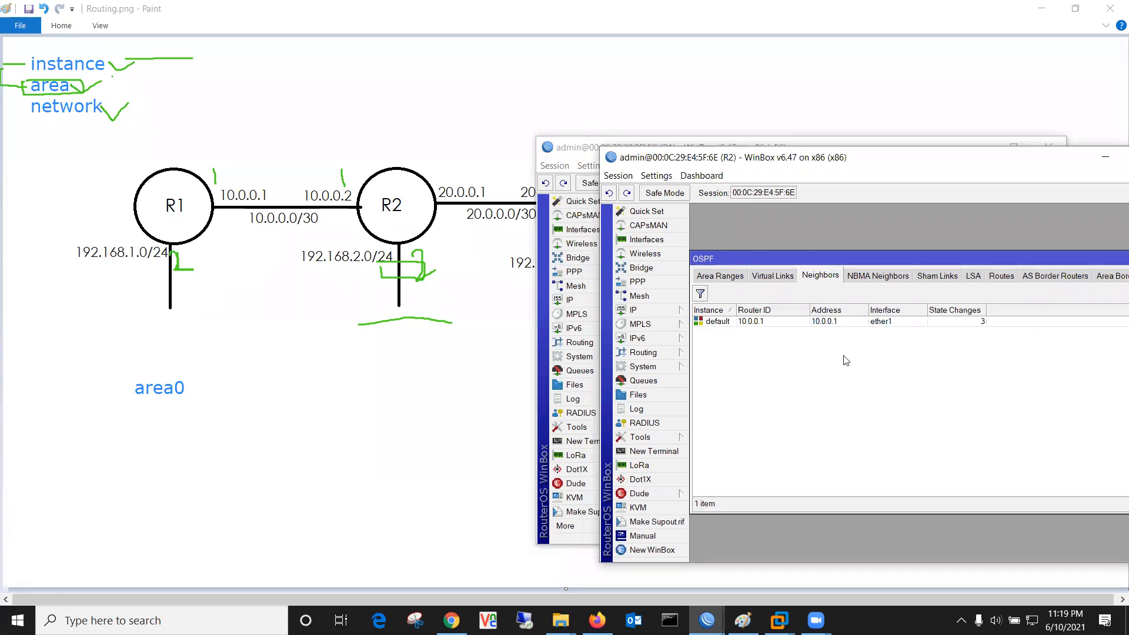
left_click(759, 322)
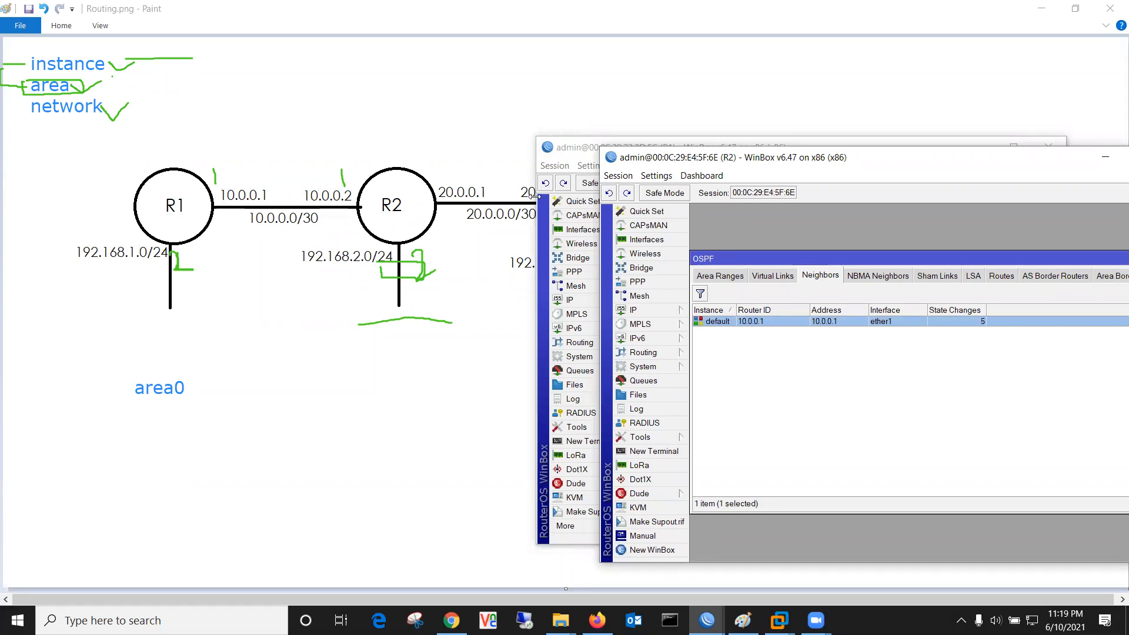
left_click(587, 147)
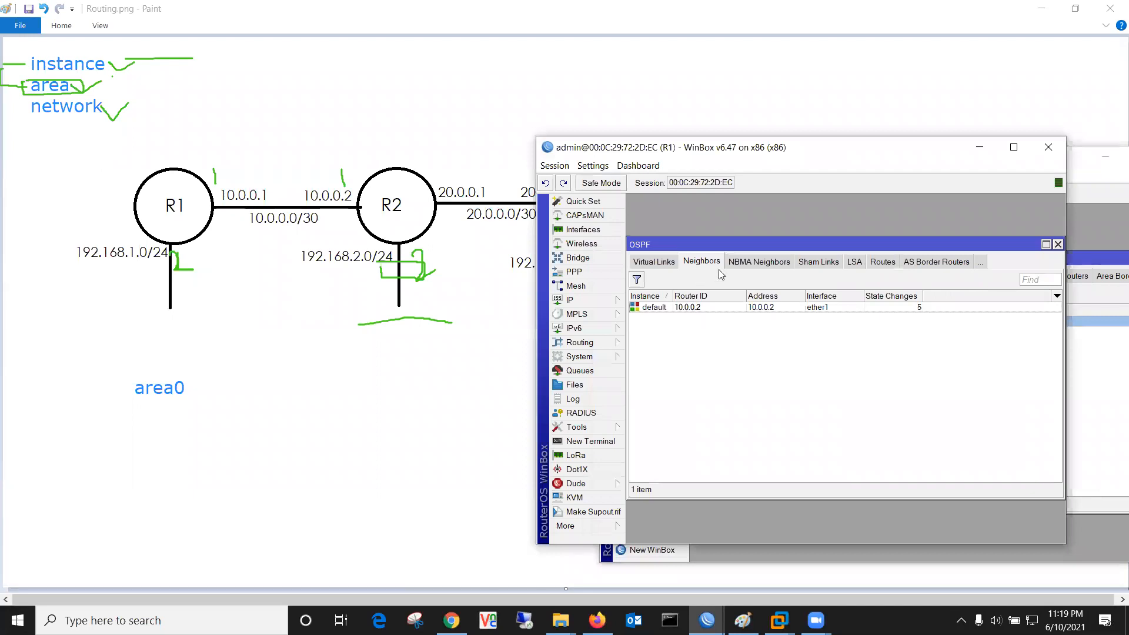
left_click(692, 310)
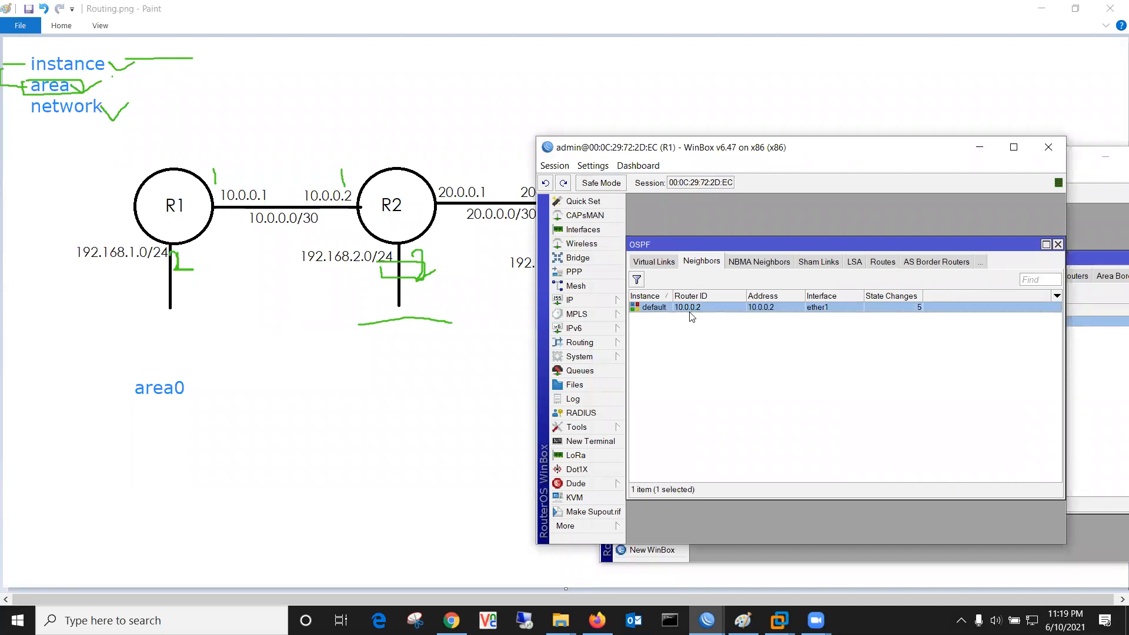
Step: Review R1's OSPF areas, networks including 192.168.1.0/24, instances and interfaces, then return to R2
left_click(663, 264)
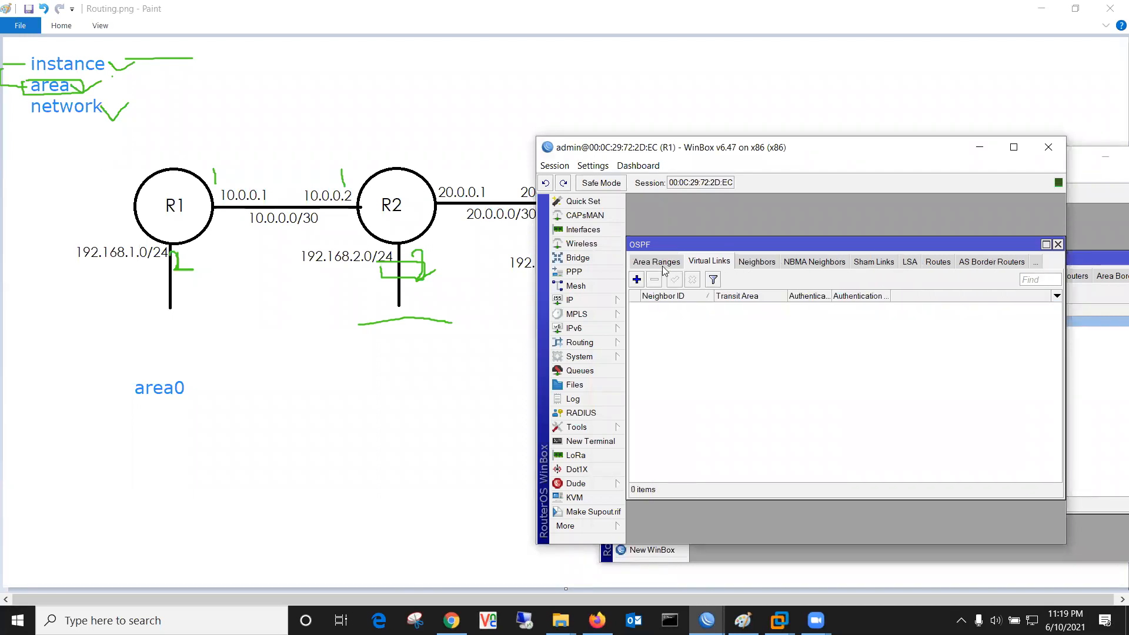
left_click(671, 264)
left_click(649, 265)
left_click(649, 265)
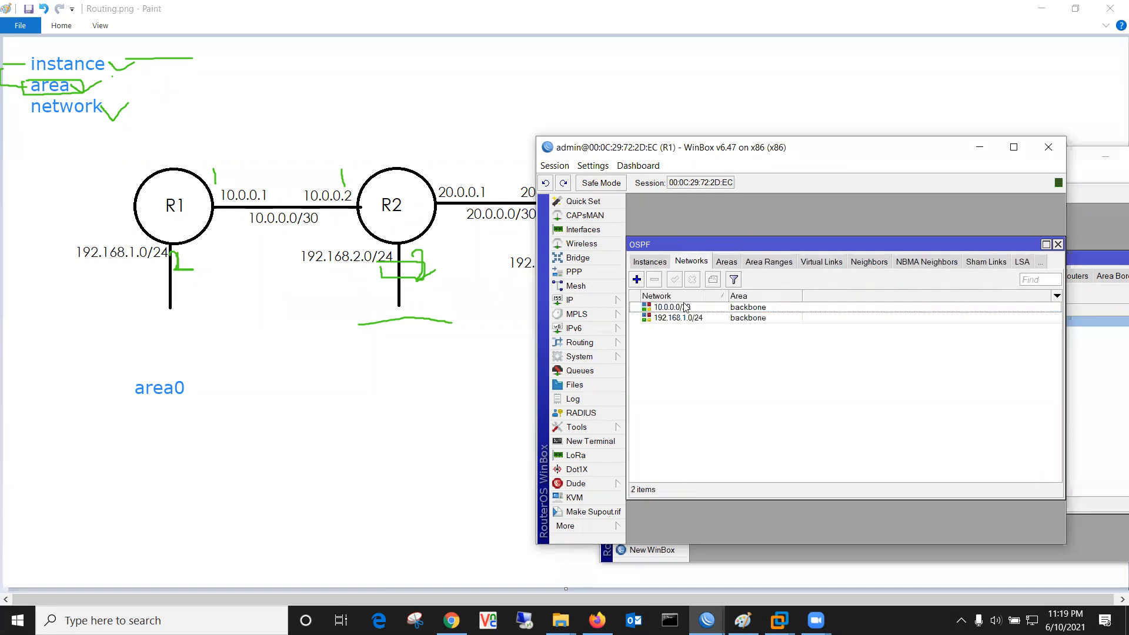
left_click(685, 307)
left_click(680, 320)
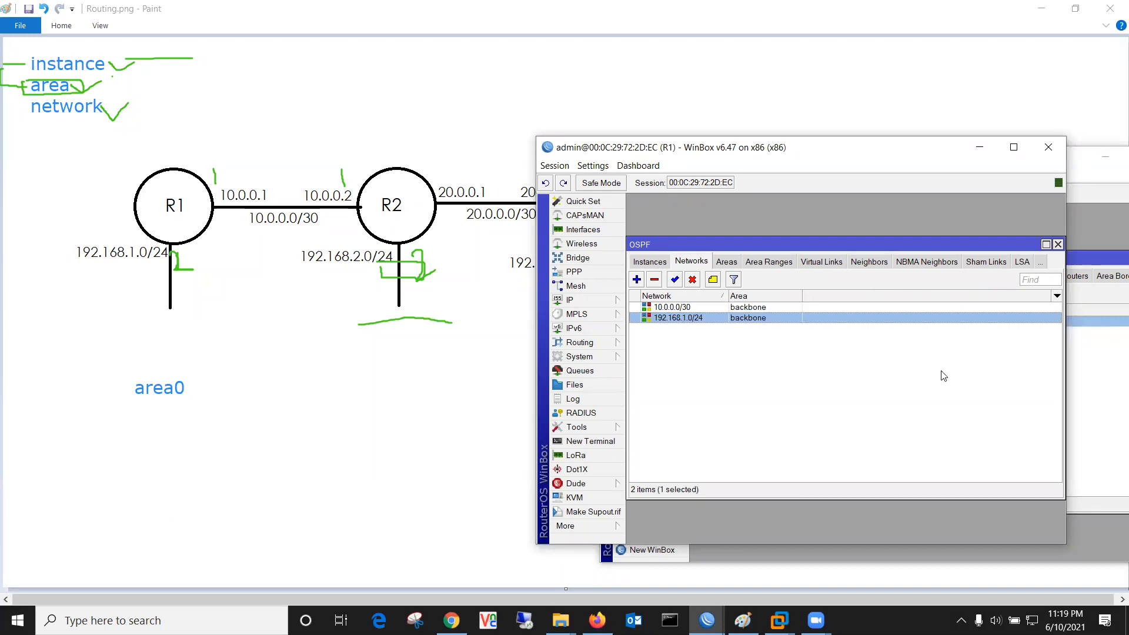
left_click(659, 264)
left_click(651, 264)
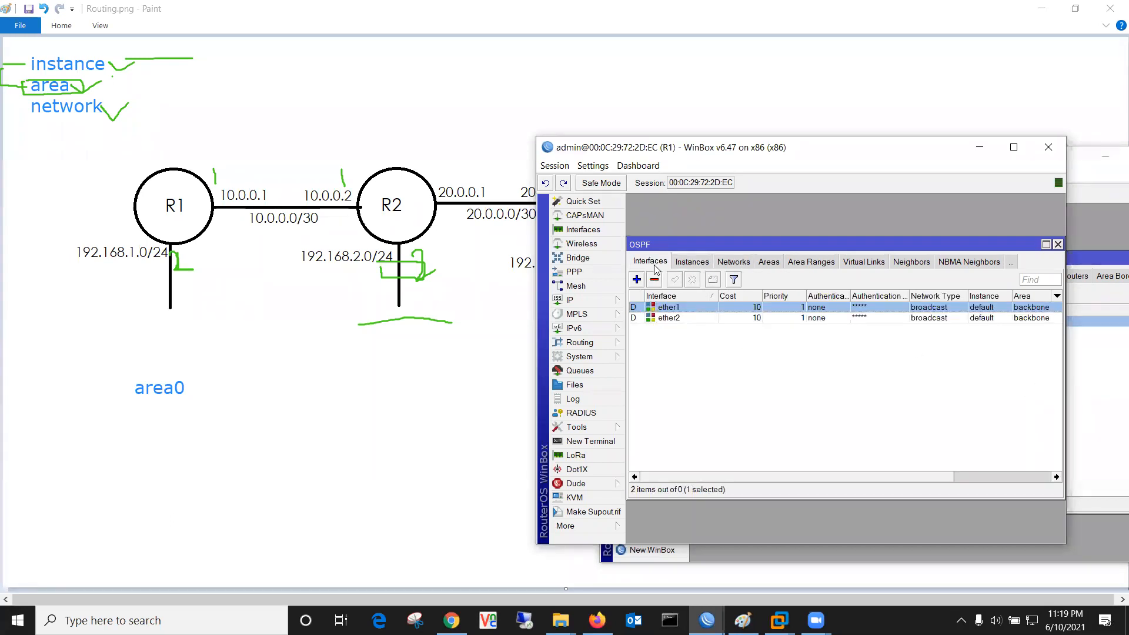
left_click(743, 263)
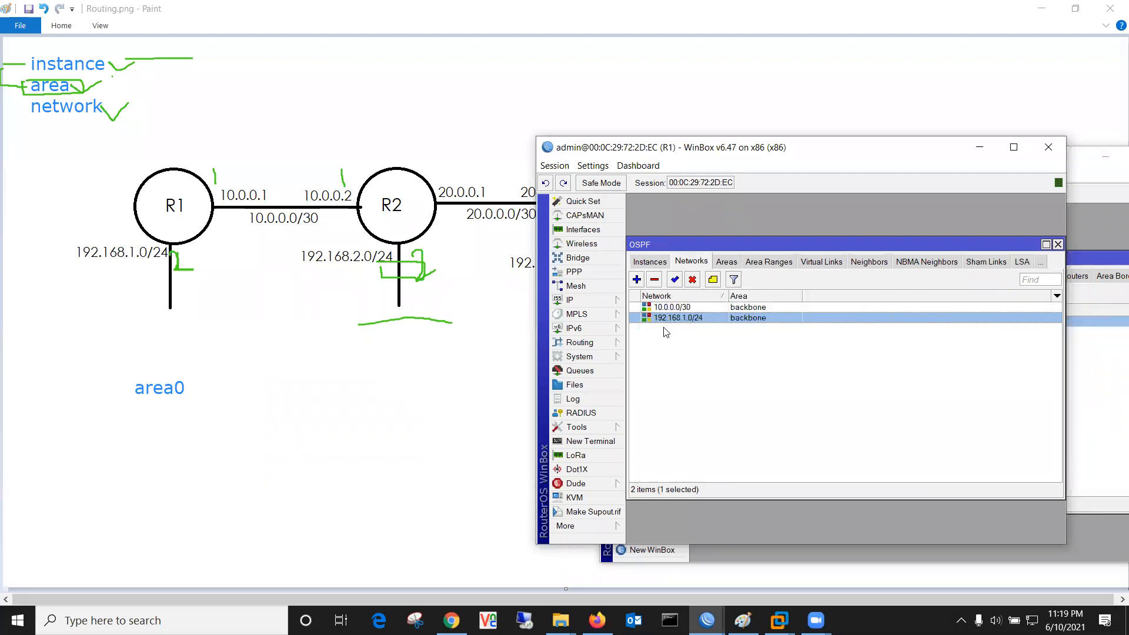
left_click(1069, 253)
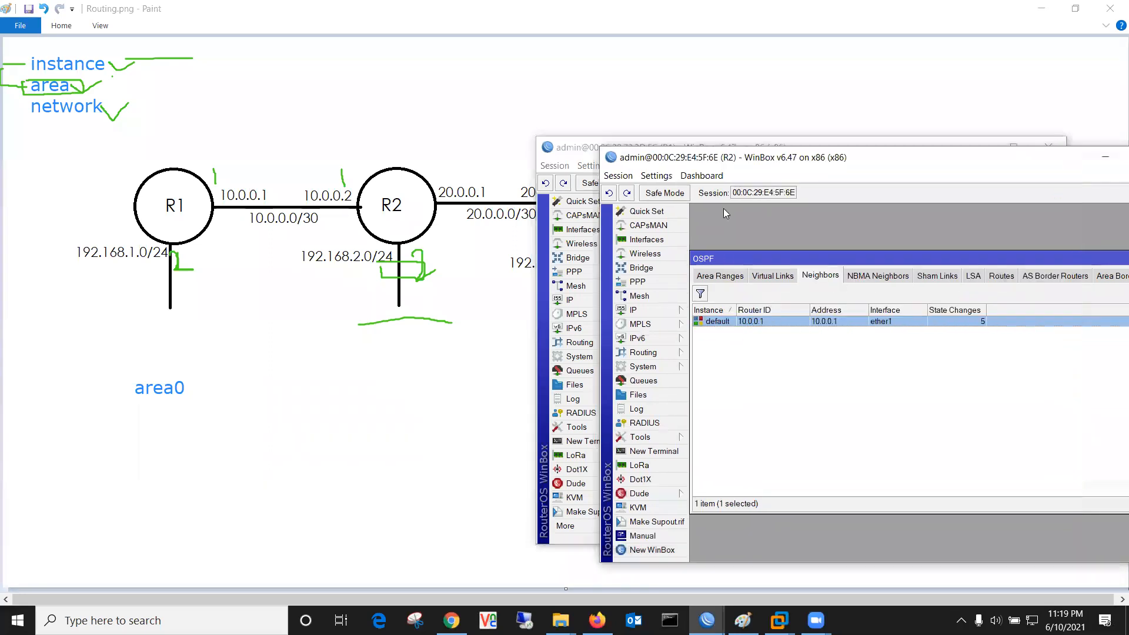
Step: Check R2's OSPF network 10.0.0.0/30 and move R2's window aside
left_click(708, 276)
left_click(707, 277)
left_click(712, 281)
left_click(736, 324)
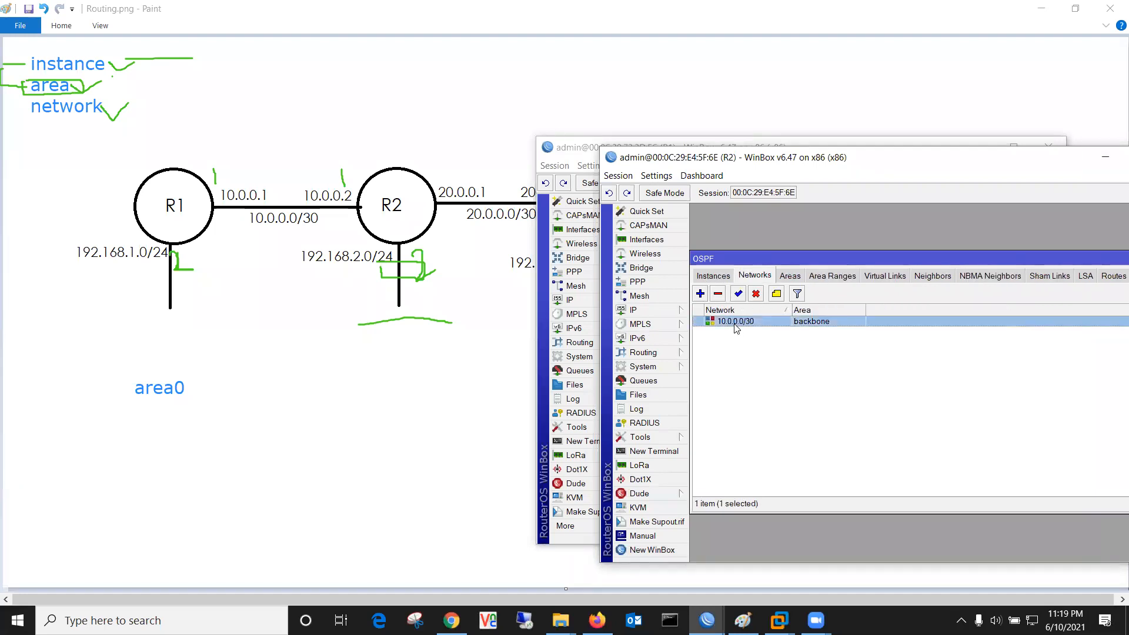
left_click_drag(781, 166, 867, 168)
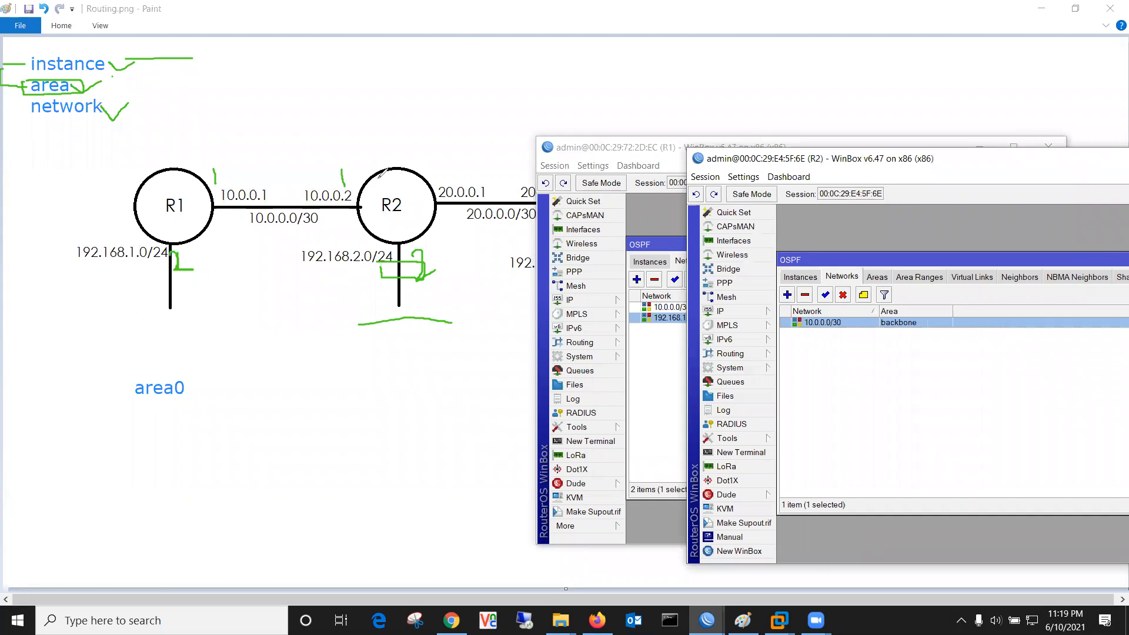
Step: Draw green outlines around the 10.0.0.0/30 link, R1 with its 192.168.1.0/24 network, and R2
mouse_move(387, 195)
left_mouse_down()
mouse_move(239, 140)
mouse_move(206, 180)
mouse_move(215, 227)
mouse_move(298, 241)
mouse_move(364, 228)
left_mouse_up()
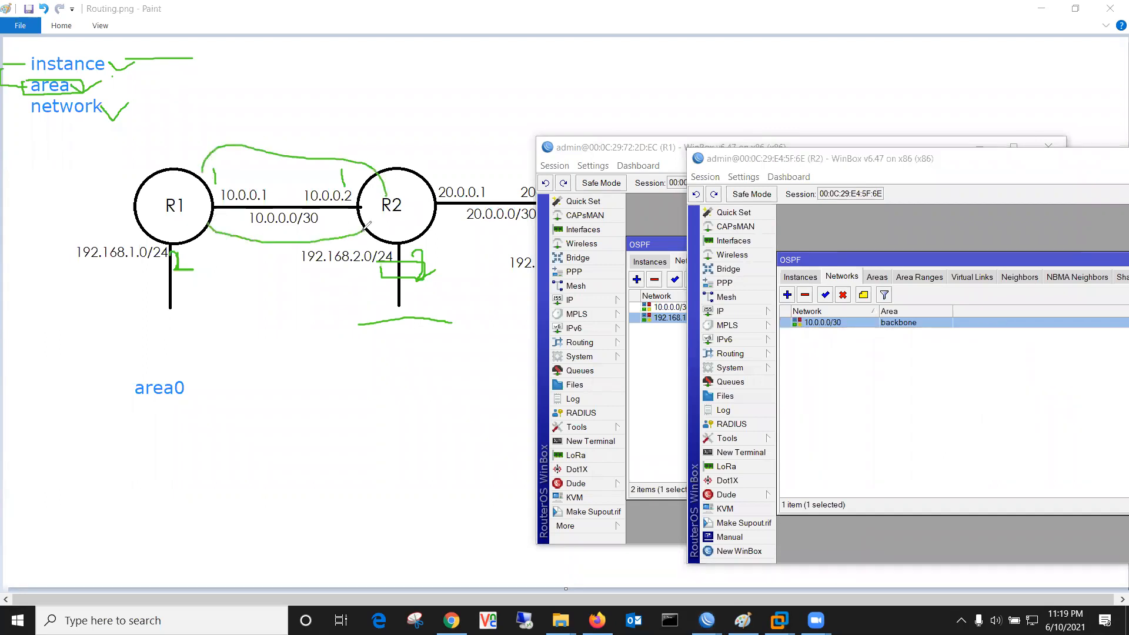
left_click_drag(180, 228, 169, 195)
mouse_move(81, 240)
left_mouse_down()
mouse_move(160, 237)
mouse_move(104, 281)
mouse_move(54, 242)
mouse_move(96, 238)
mouse_move(154, 118)
mouse_move(132, 97)
mouse_move(107, 101)
left_mouse_up()
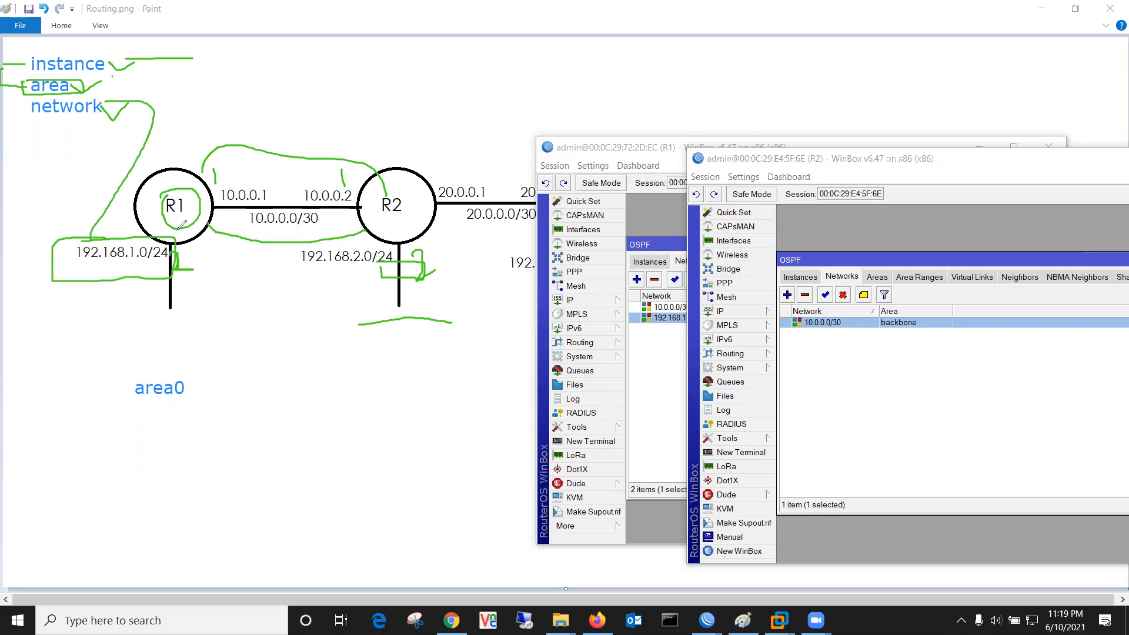
mouse_move(366, 195)
left_mouse_down()
mouse_move(399, 185)
mouse_move(407, 214)
mouse_move(378, 228)
mouse_move(376, 196)
left_mouse_up()
left_click(720, 311)
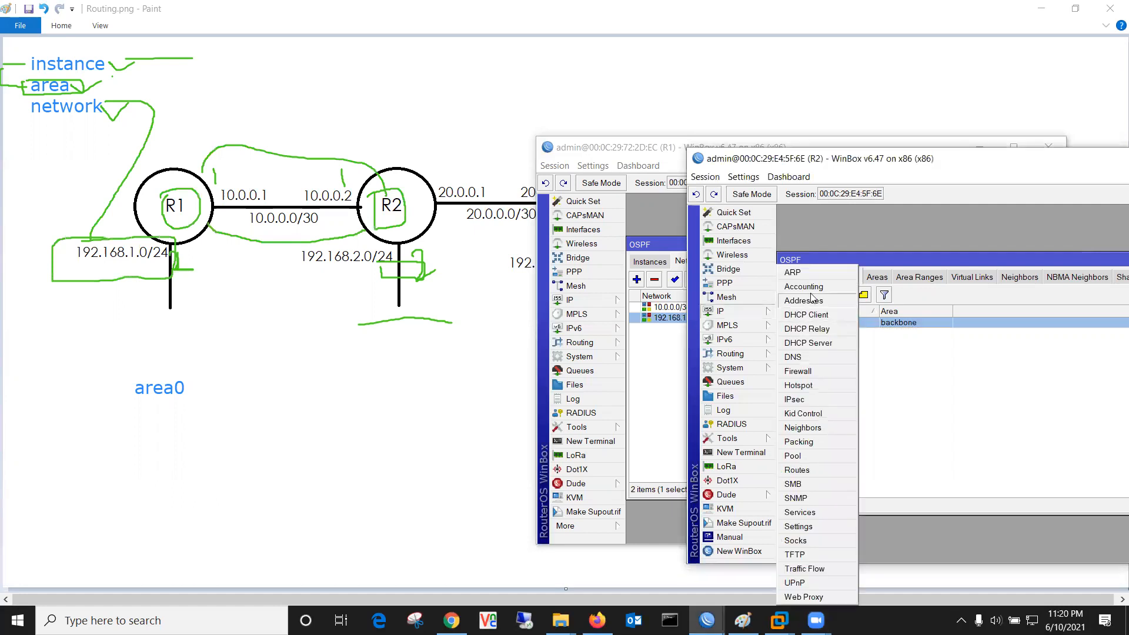
Step: Inspect R2's routes: OSPF-learned 192.168.1.0/24 via 10.0.0.1 and connected 10.0.0.0/30
left_click(844, 469)
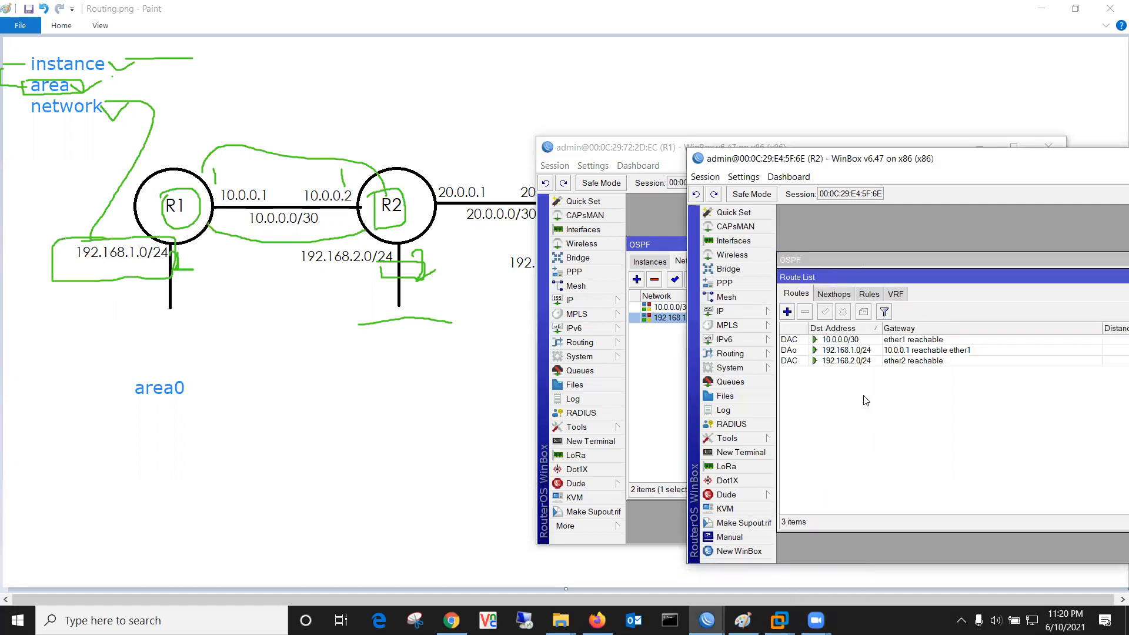
left_click(856, 354)
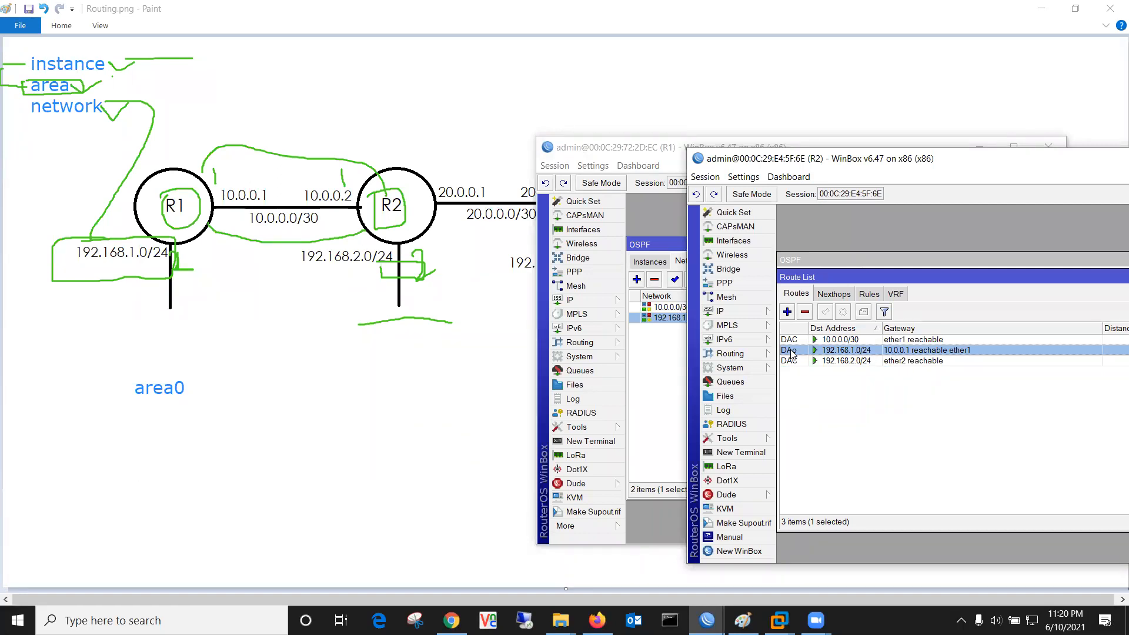
mouse_move(791, 354)
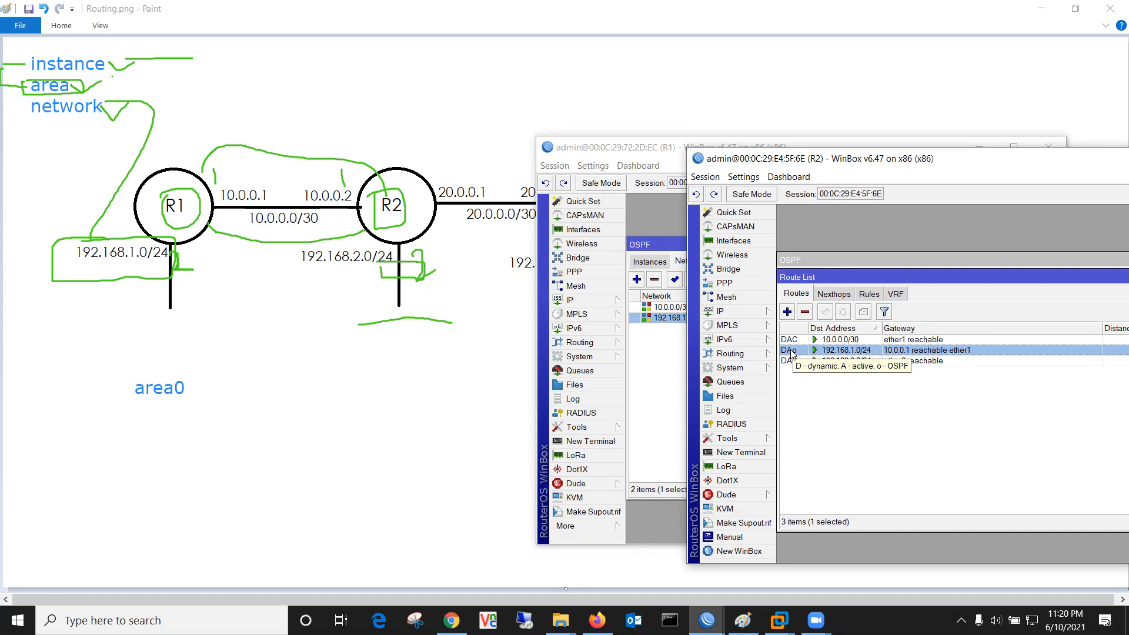
left_click(795, 341)
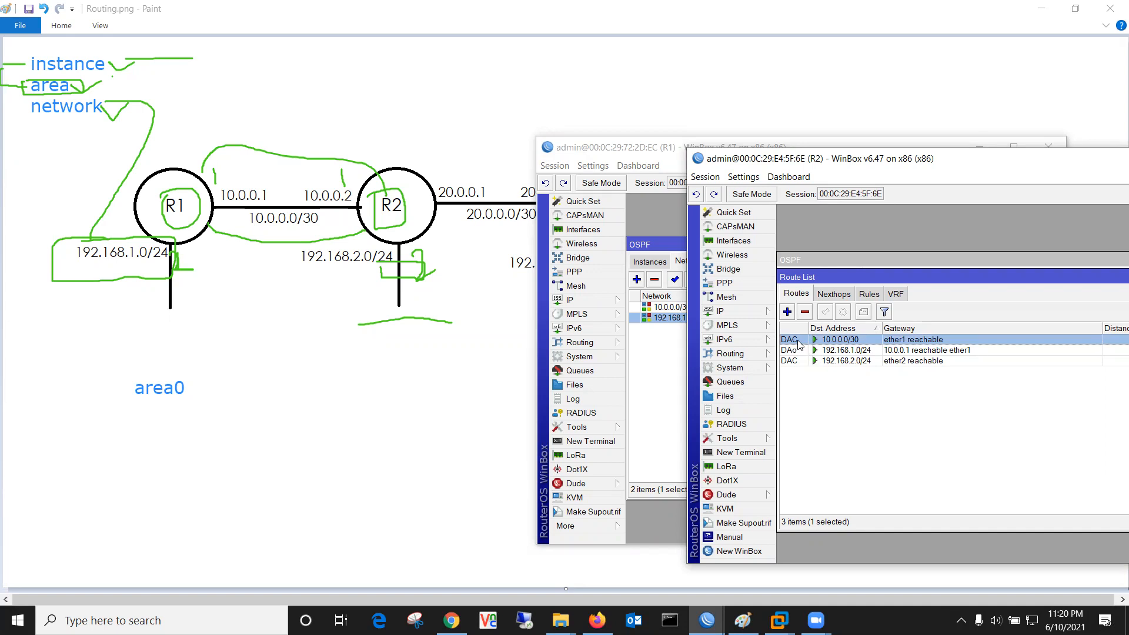
mouse_move(799, 345)
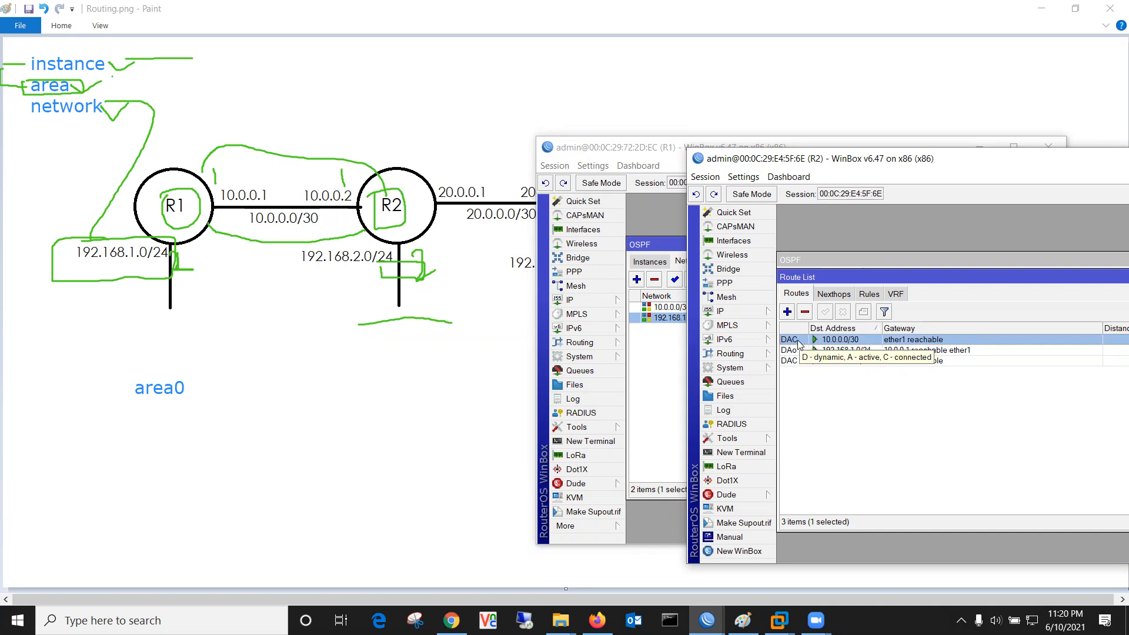
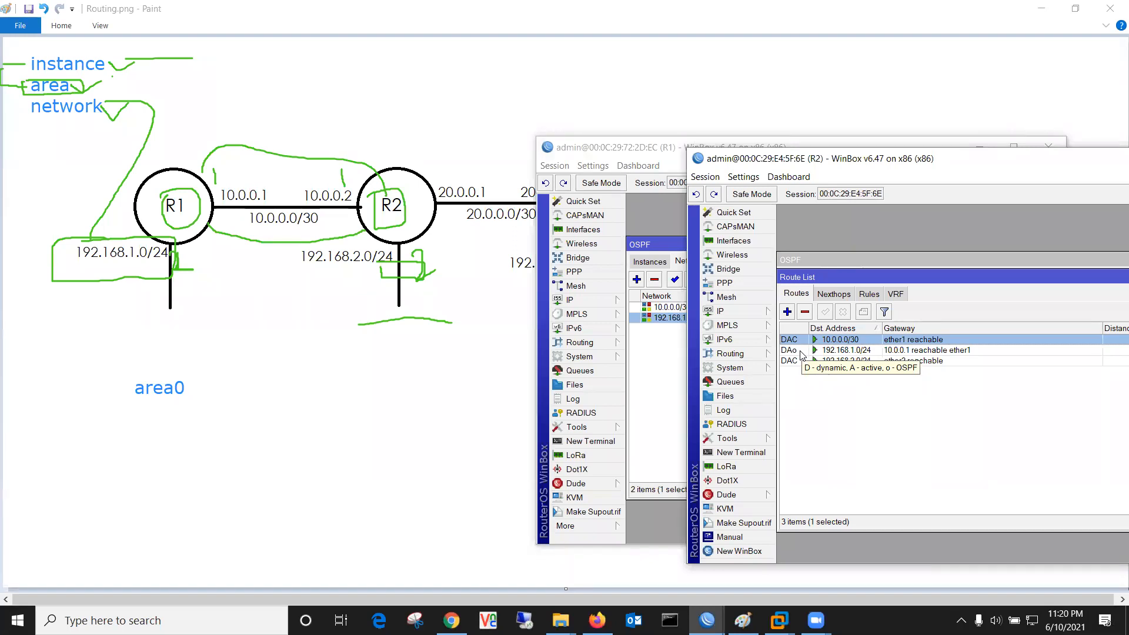
Step: Select R2's OSPF route to 192.168.1.0/24, then bring R1's OSPF network list forward
left_click(800, 351)
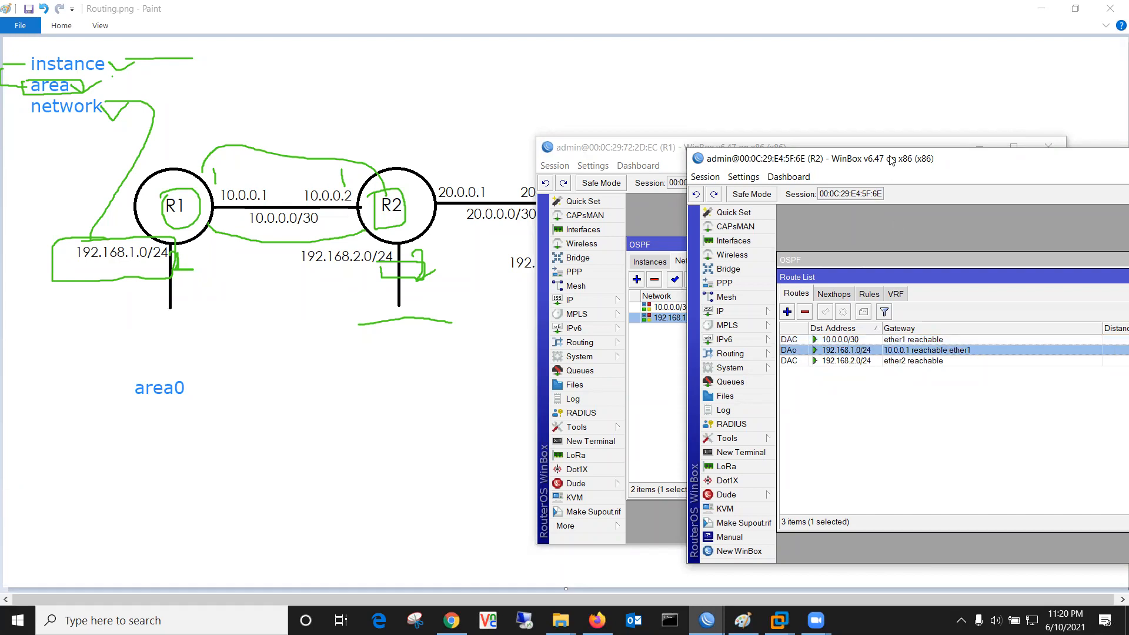
left_click_drag(890, 160, 902, 138)
left_click(646, 397)
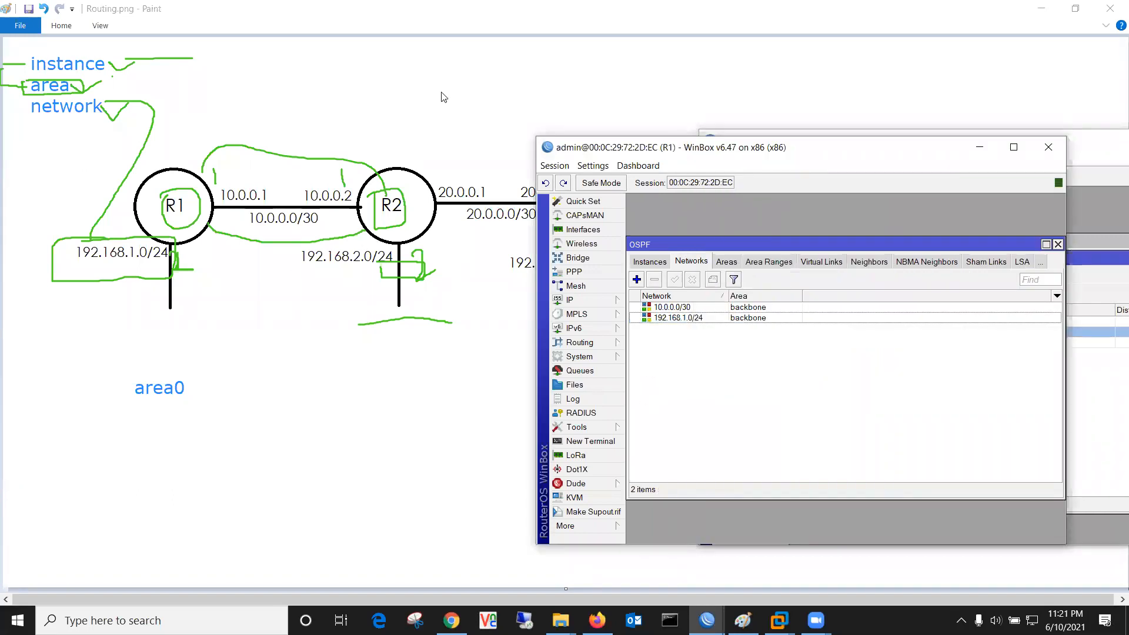
Step: Underline and outline R2's 192.168.2.0/24 network and mark R2 on the diagram
left_click_drag(288, 274, 402, 274)
mouse_move(376, 236)
left_mouse_down()
mouse_move(312, 240)
mouse_move(294, 273)
left_mouse_up()
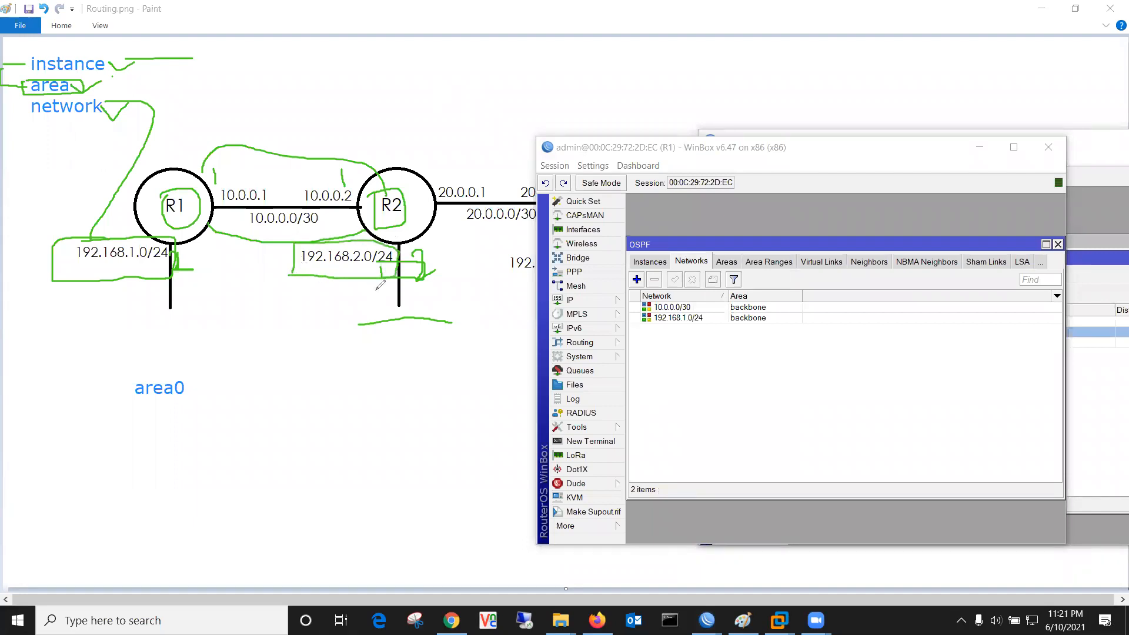
left_click_drag(392, 215, 408, 216)
Step: View R1's IP routes, which show only connected routes
left_click(582, 299)
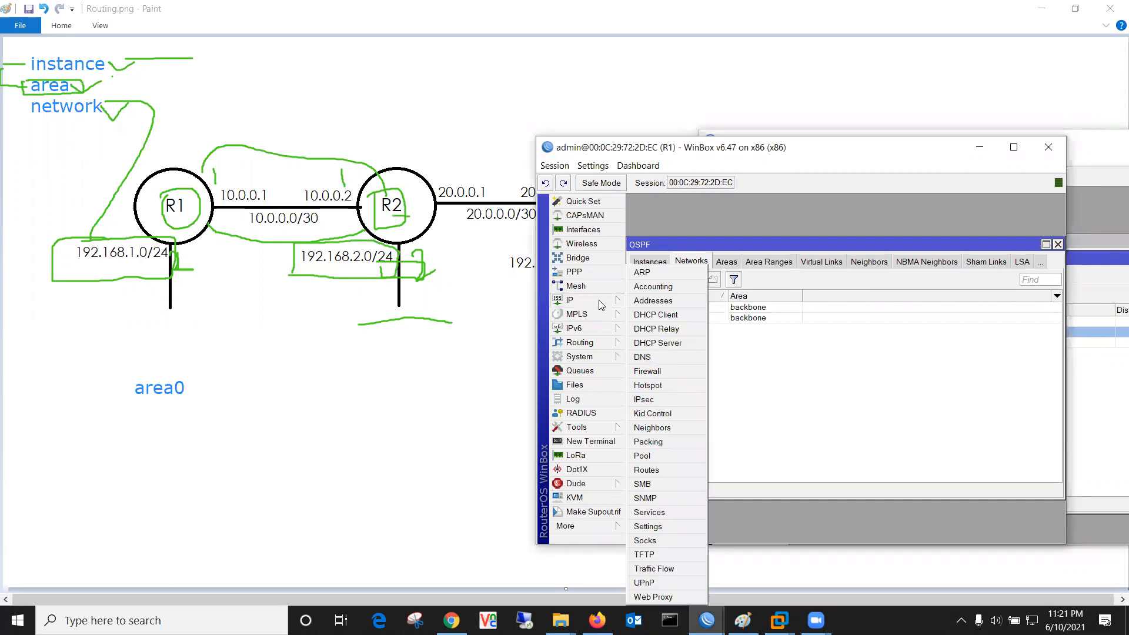
left_click(667, 471)
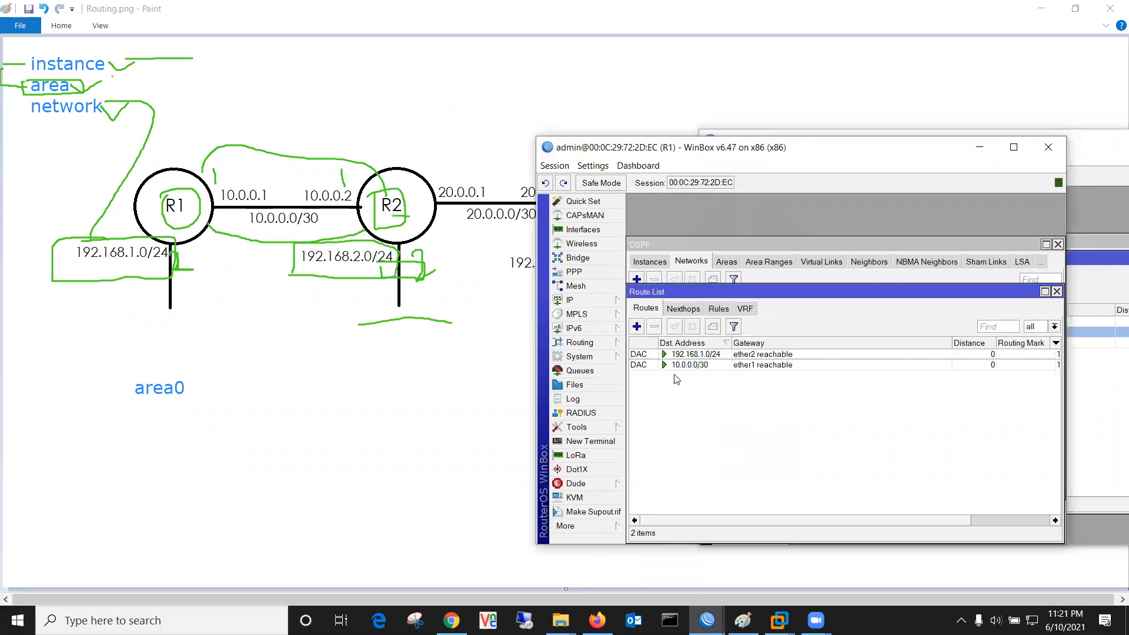
left_click(1094, 414)
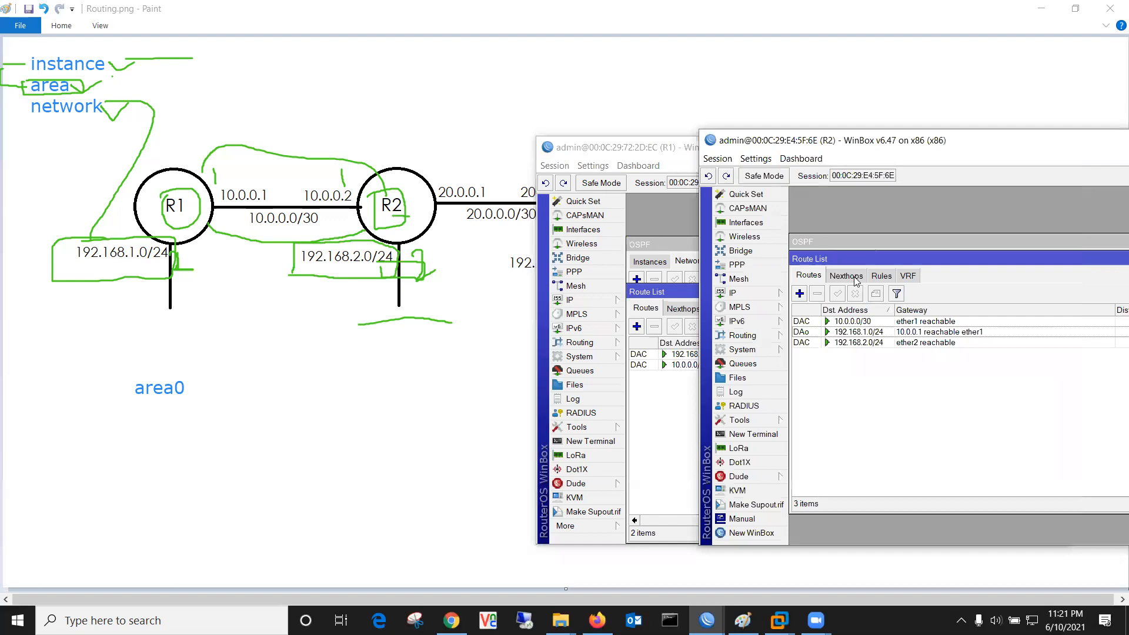
Step: Add network 192.168.2.0/24 in the backbone area to R2's OSPF networks
left_click_drag(844, 258, 822, 275)
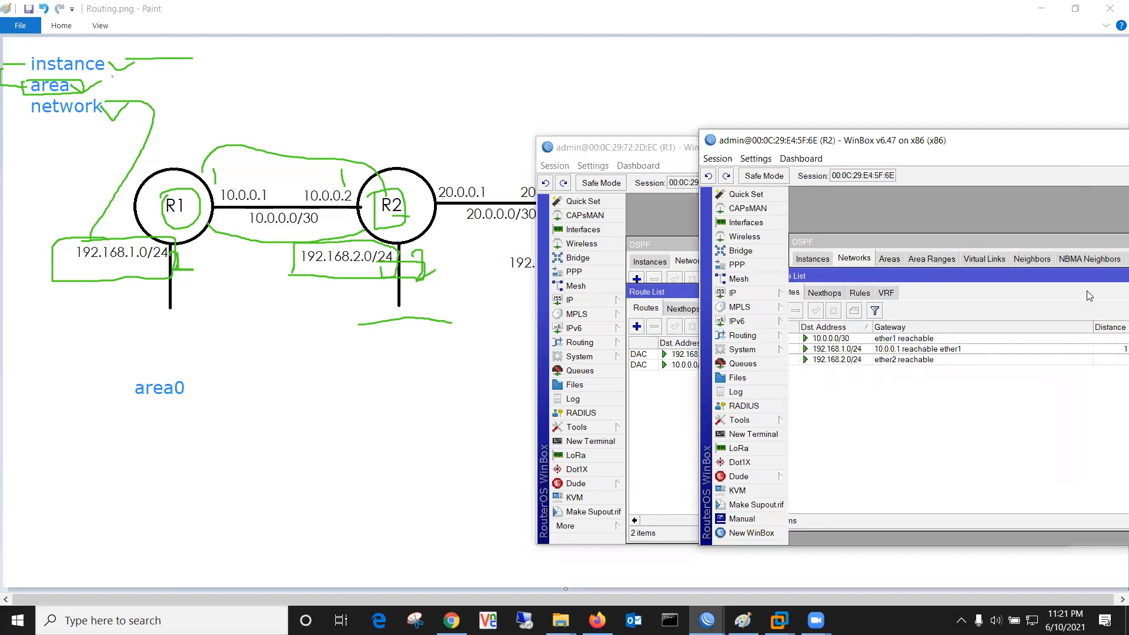
left_click(866, 257)
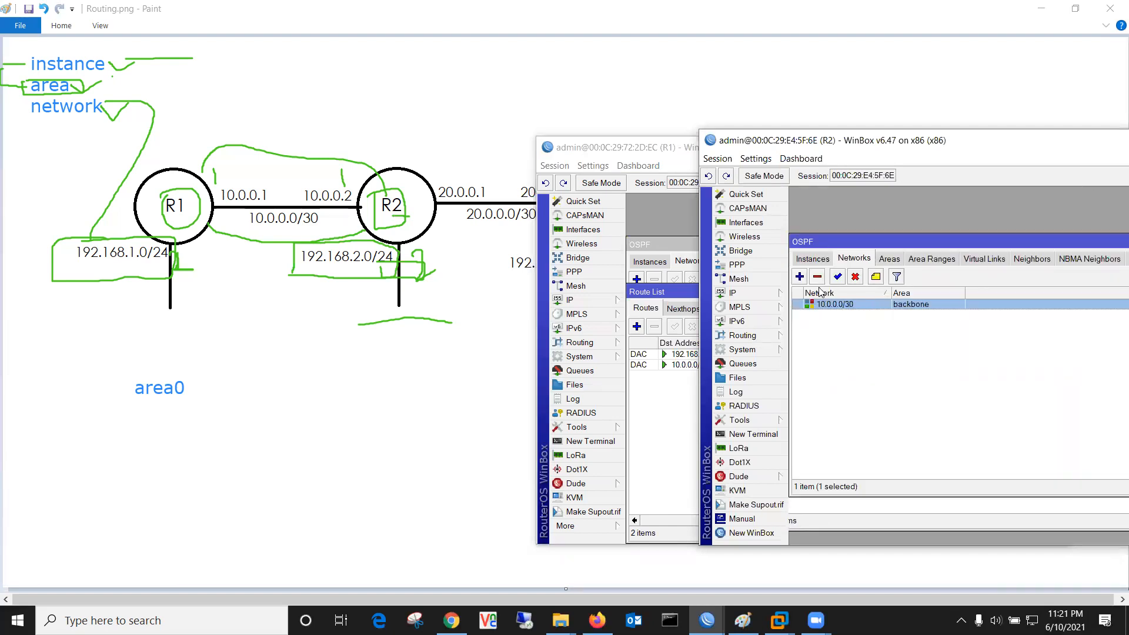
left_click(800, 276)
type("192.168.2.0/24")
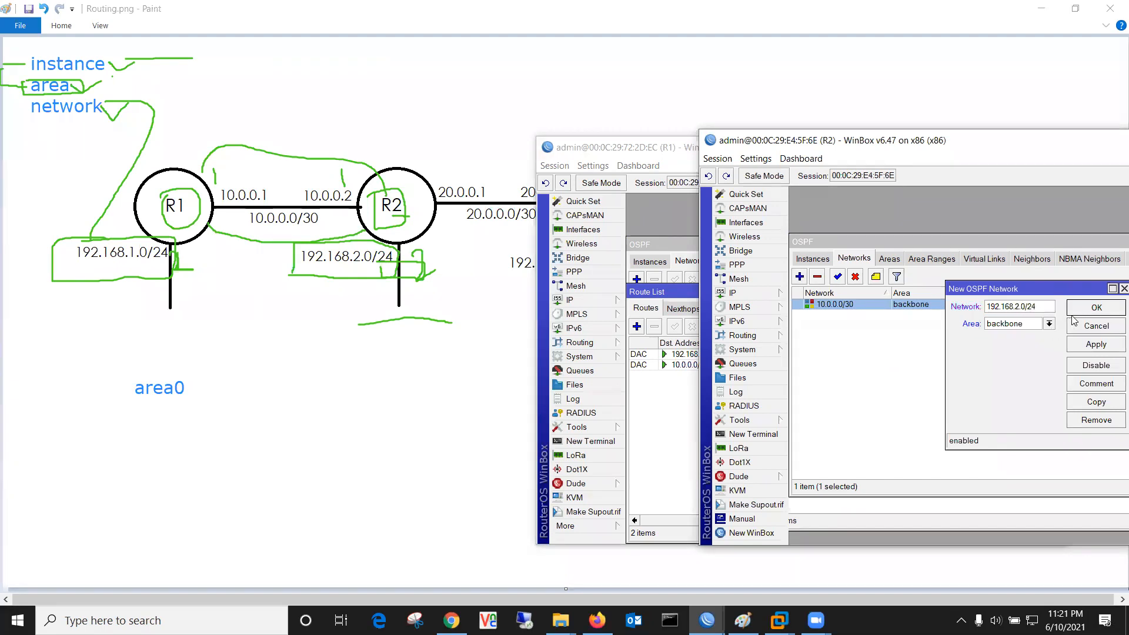
left_click(1094, 308)
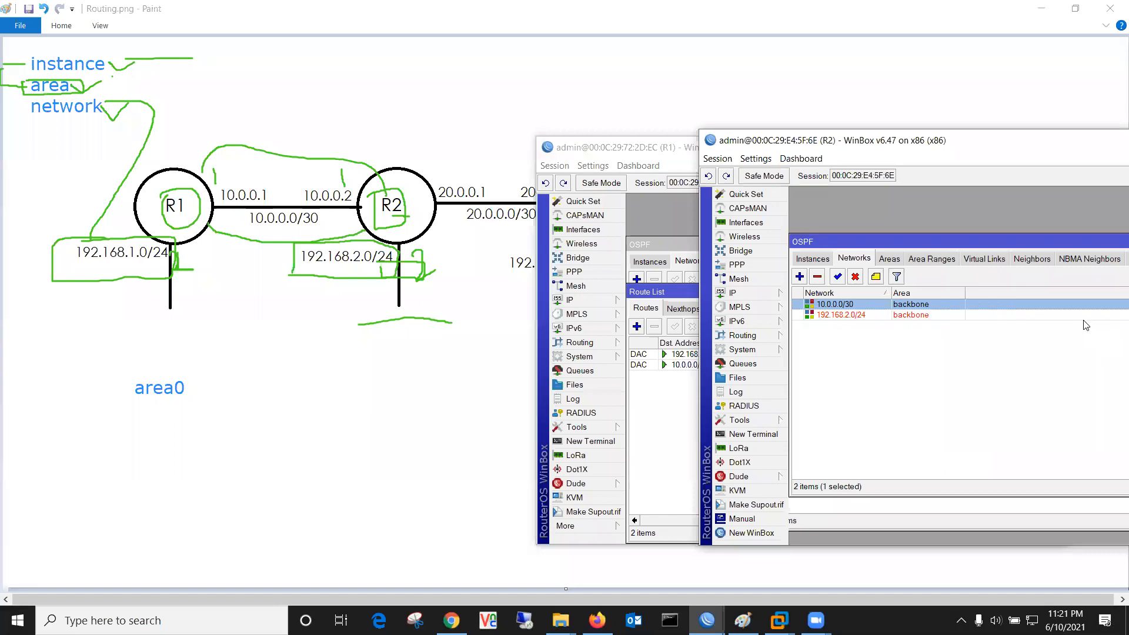
left_click(664, 147)
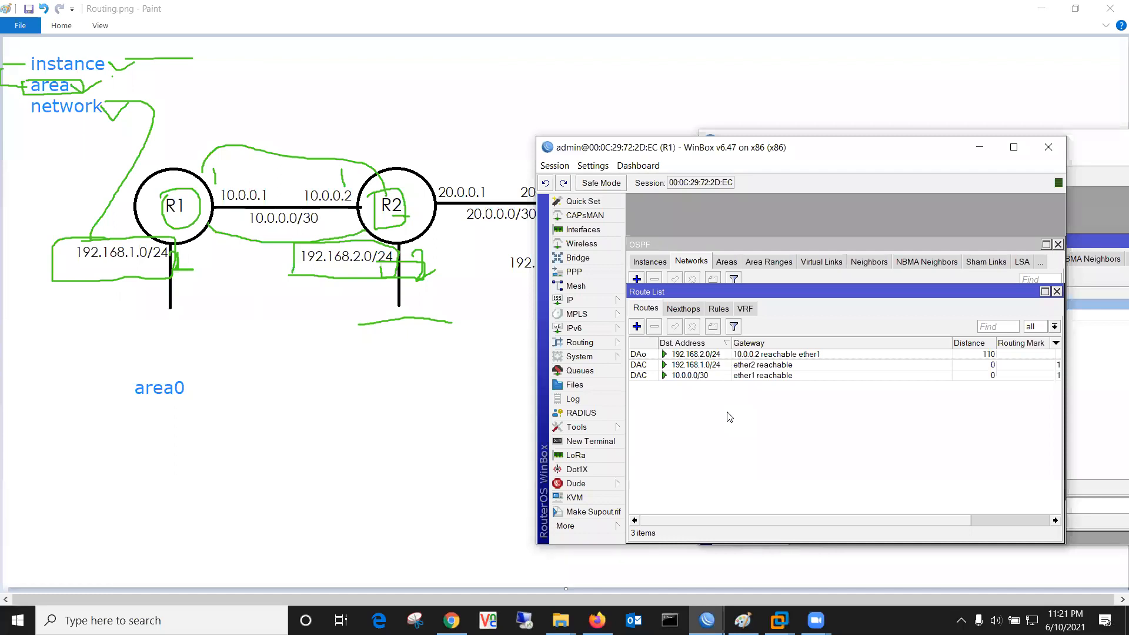
Step: Verify R1's OSPF route to 192.168.2.0/24 via 10.0.0.2, distance 110, against connected 10.0.0.0/30
left_click(648, 354)
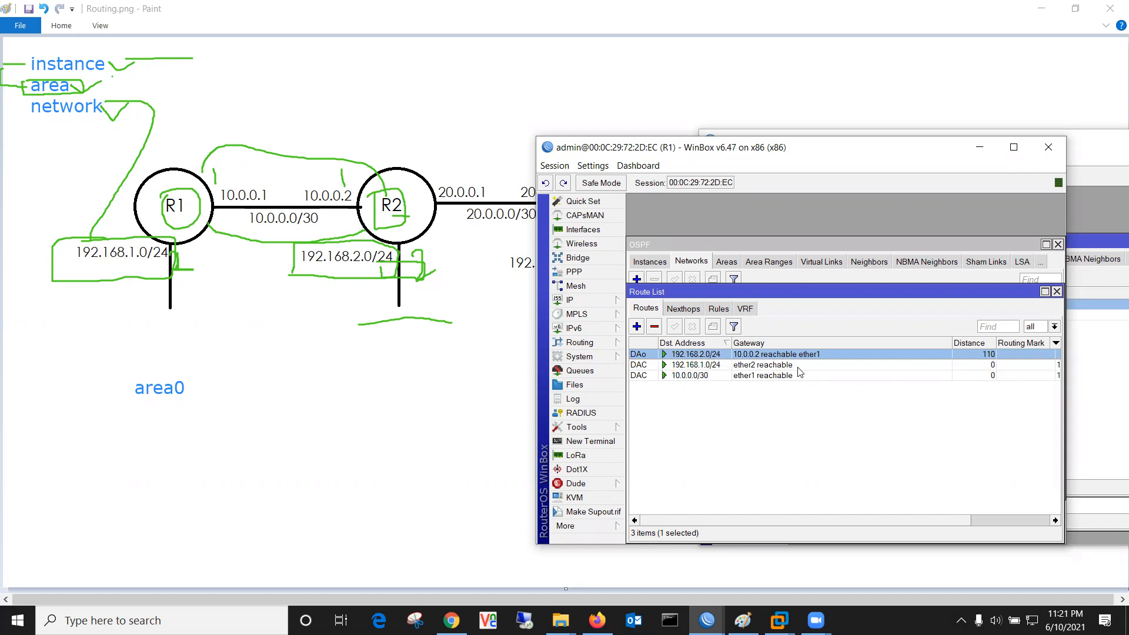
left_click(673, 377)
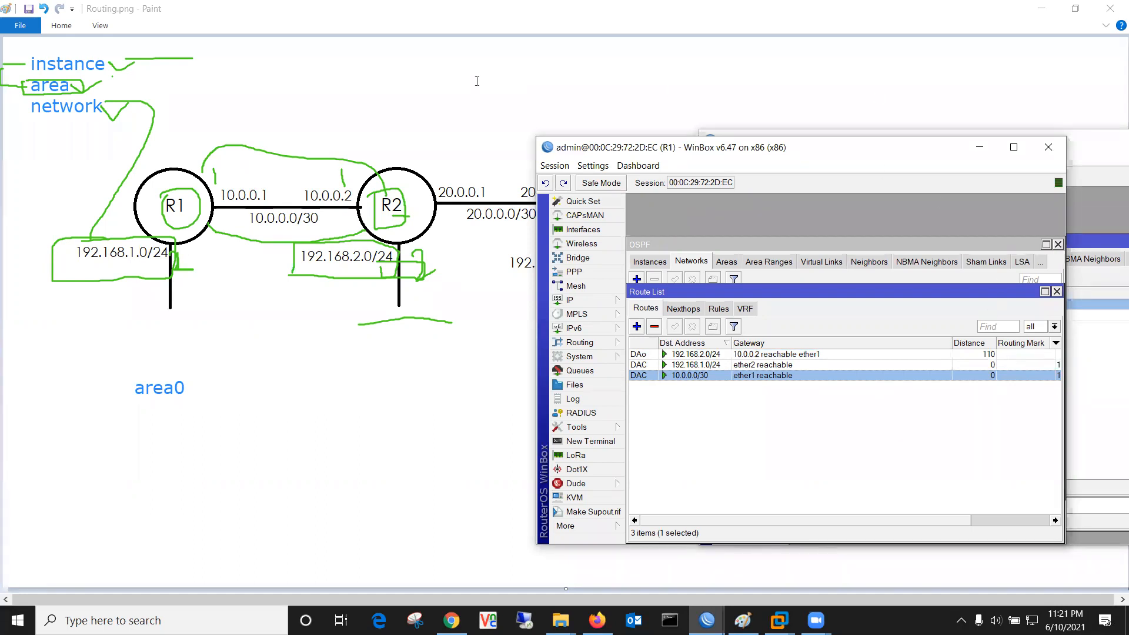
left_click(798, 106)
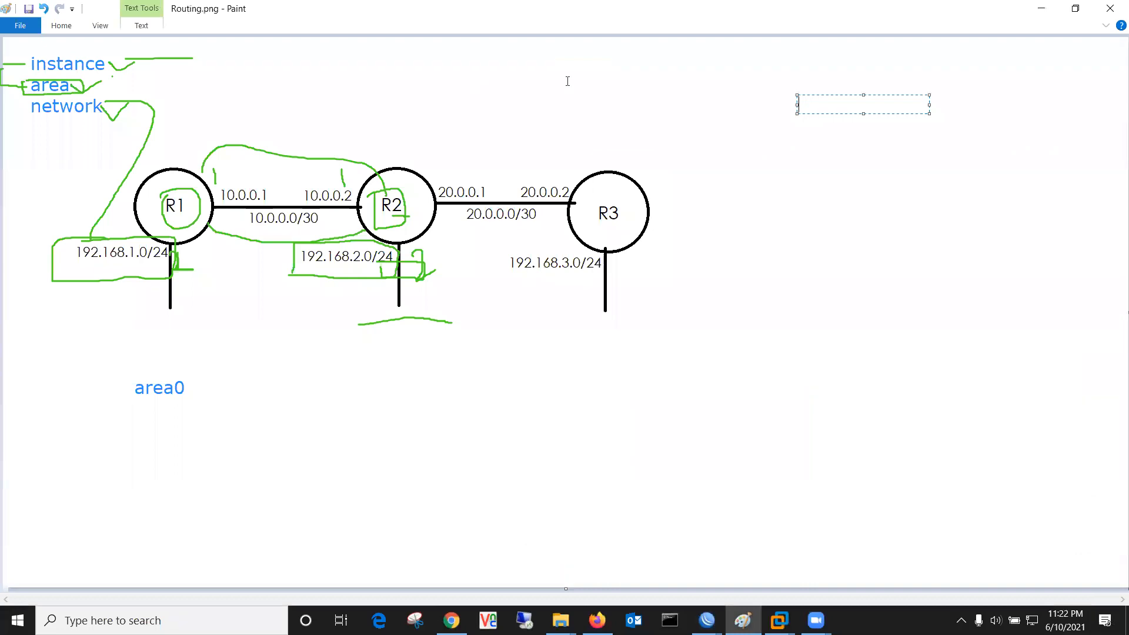
Step: Clear the old marks and draw green loops around R1–R2 and R2–R3
left_click_drag(585, 227, 627, 225)
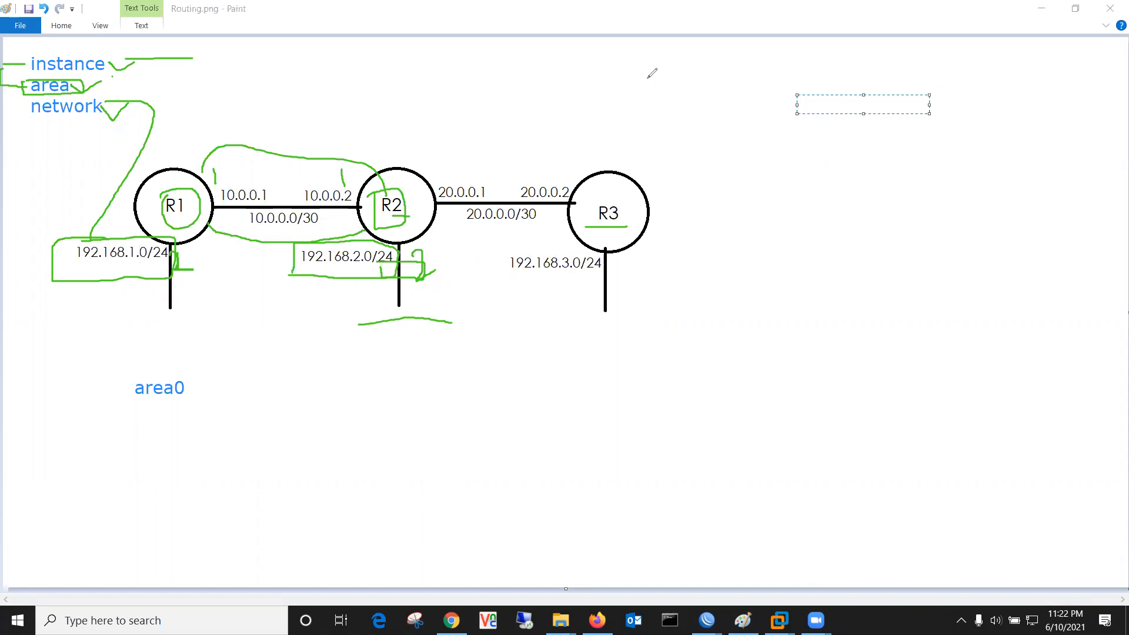
key("e")
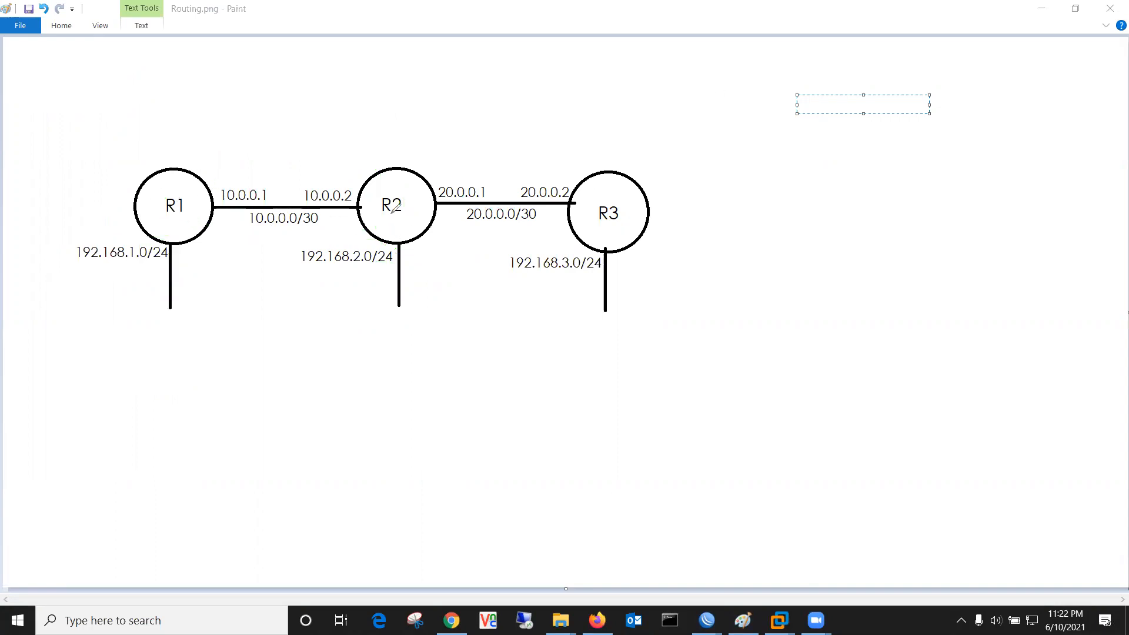
mouse_move(67, 164)
left_mouse_down()
mouse_move(138, 136)
mouse_move(230, 123)
mouse_move(306, 128)
mouse_move(368, 150)
mouse_move(424, 226)
mouse_move(431, 322)
mouse_move(356, 375)
mouse_move(118, 343)
mouse_move(75, 260)
mouse_move(80, 151)
left_mouse_up()
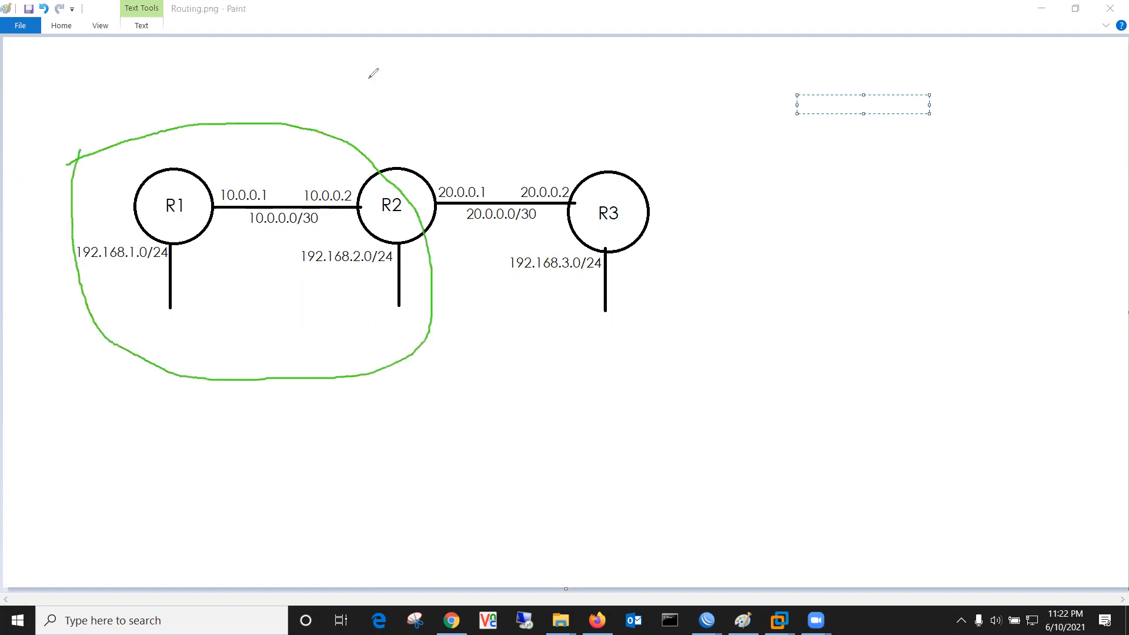
mouse_move(418, 200)
left_mouse_down()
mouse_move(419, 171)
mouse_move(479, 126)
mouse_move(629, 138)
mouse_move(708, 216)
mouse_move(644, 379)
mouse_move(531, 355)
mouse_move(421, 191)
left_mouse_up()
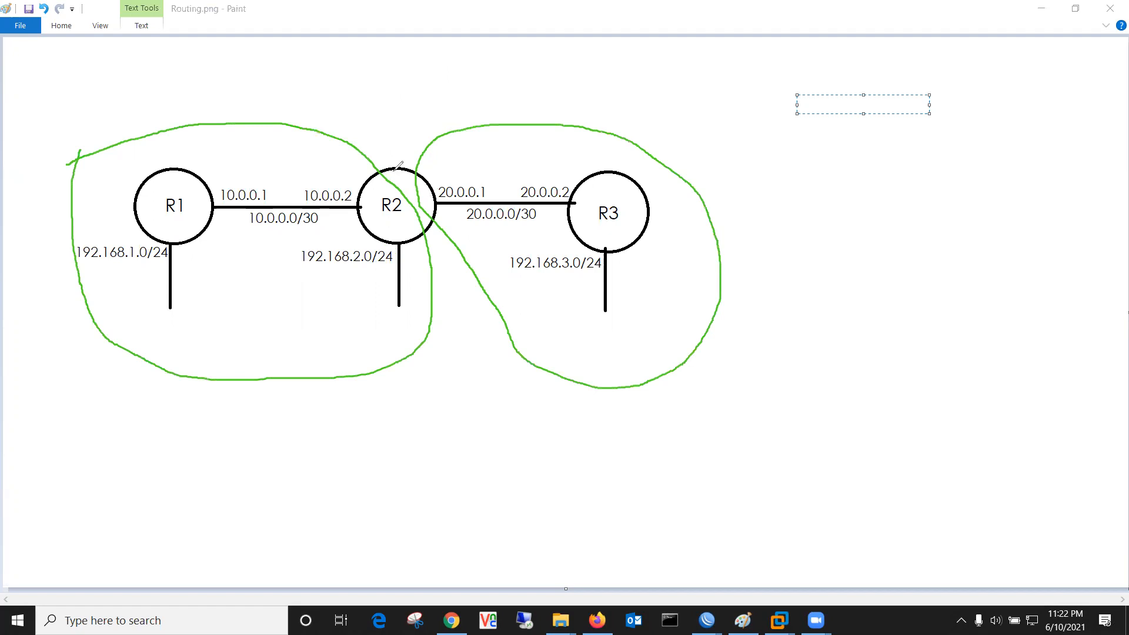
left_click_drag(393, 169, 409, 118)
Step: Underline 10.0.0.0/30, 192.168.2.0/24 and R2, and add marks above R1 and the right area
left_click_drag(333, 230, 251, 233)
left_click_drag(388, 274, 305, 270)
left_click_drag(375, 224, 400, 222)
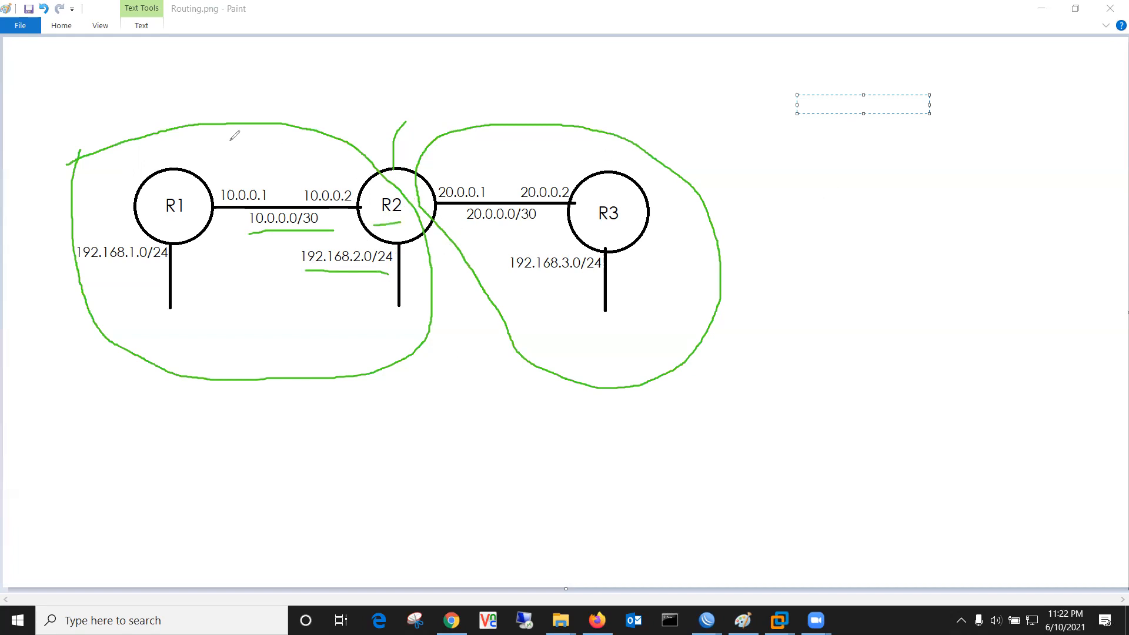
left_click_drag(211, 142, 244, 141)
mouse_move(499, 138)
left_mouse_down()
mouse_move(499, 159)
mouse_move(528, 141)
left_mouse_up()
Step: Extend the marks under R2 and above R1, and mark the R1–R2 and R2–R3 links
left_click_drag(389, 221, 405, 220)
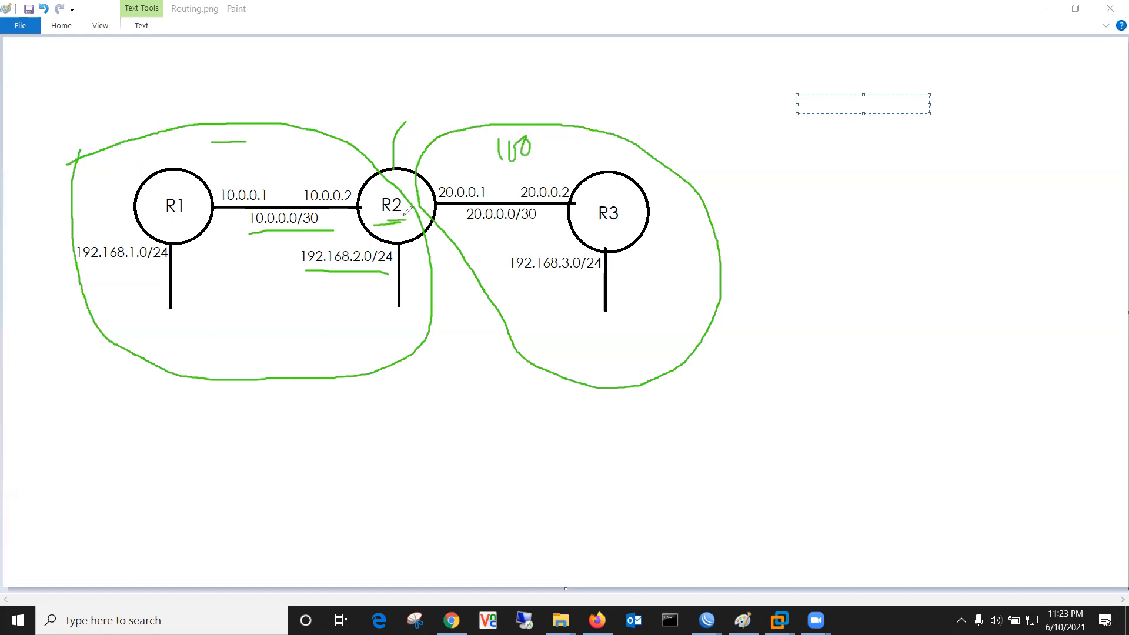
left_click_drag(209, 139, 274, 148)
left_click_drag(477, 162, 491, 155)
mouse_move(437, 203)
left_mouse_down()
mouse_move(484, 203)
mouse_move(544, 159)
left_mouse_up()
left_click_drag(362, 208, 327, 210)
mouse_move(397, 240)
left_mouse_down()
mouse_move(404, 297)
mouse_move(402, 283)
left_mouse_up()
Step: Tick the left area, trace R2's circle and write ABR above it
mouse_move(256, 167)
left_mouse_down()
mouse_move(273, 172)
mouse_move(299, 151)
left_mouse_up()
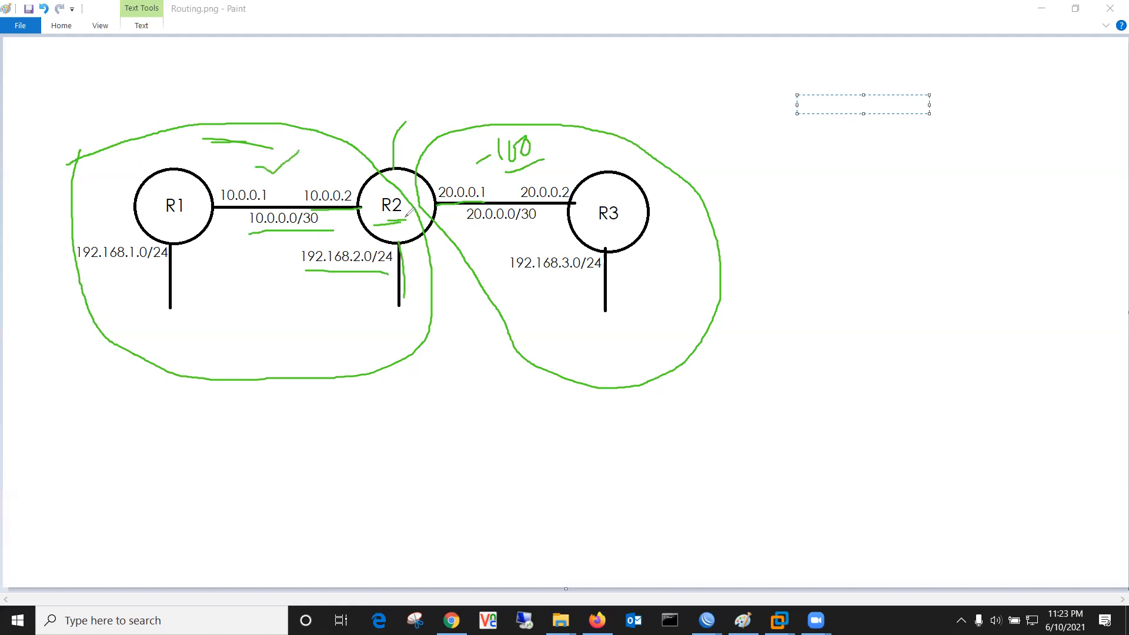
mouse_move(363, 183)
left_mouse_down()
mouse_move(400, 170)
mouse_move(423, 177)
mouse_move(432, 195)
left_mouse_up()
mouse_move(398, 238)
left_mouse_down()
mouse_move(369, 214)
mouse_move(363, 184)
mouse_move(422, 106)
mouse_move(438, 115)
mouse_move(448, 99)
mouse_move(445, 115)
mouse_move(457, 109)
left_mouse_up()
left_click_drag(463, 82, 479, 102)
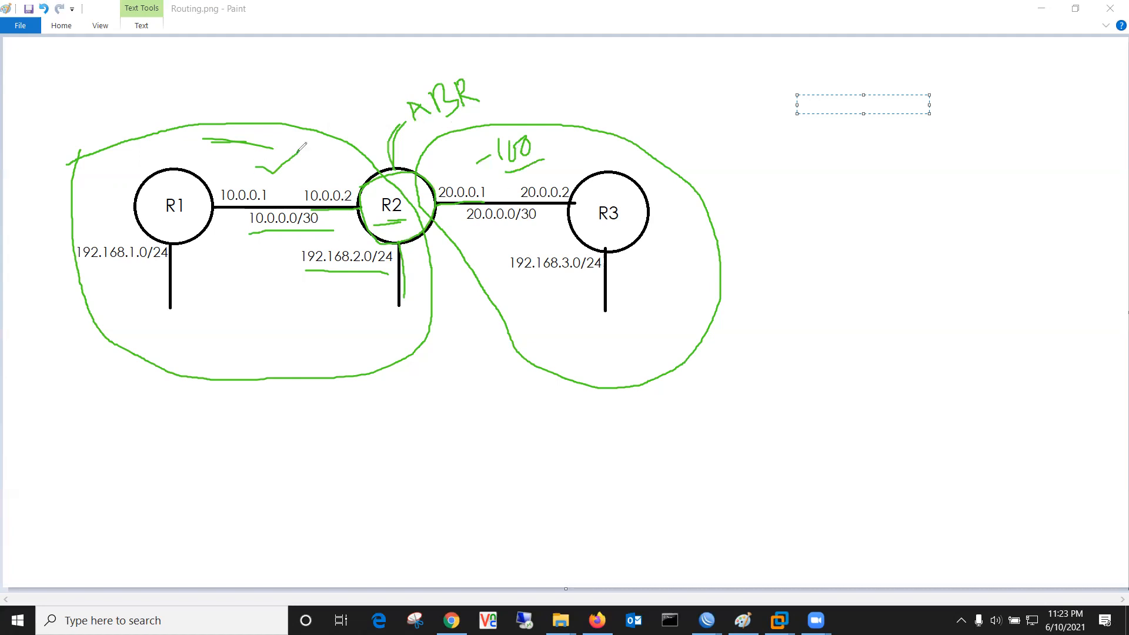
Step: Underline ABR and write ASBR to the right of R3
left_click_drag(422, 134, 492, 113)
mouse_move(869, 187)
left_mouse_down()
mouse_move(867, 235)
mouse_move(910, 224)
mouse_move(901, 213)
left_mouse_up()
mouse_move(943, 172)
left_mouse_down()
mouse_move(937, 210)
mouse_move(947, 184)
left_mouse_up()
mouse_move(952, 179)
left_mouse_down()
mouse_move(955, 198)
mouse_move(971, 178)
mouse_move(963, 200)
left_mouse_up()
left_click_drag(974, 158, 987, 187)
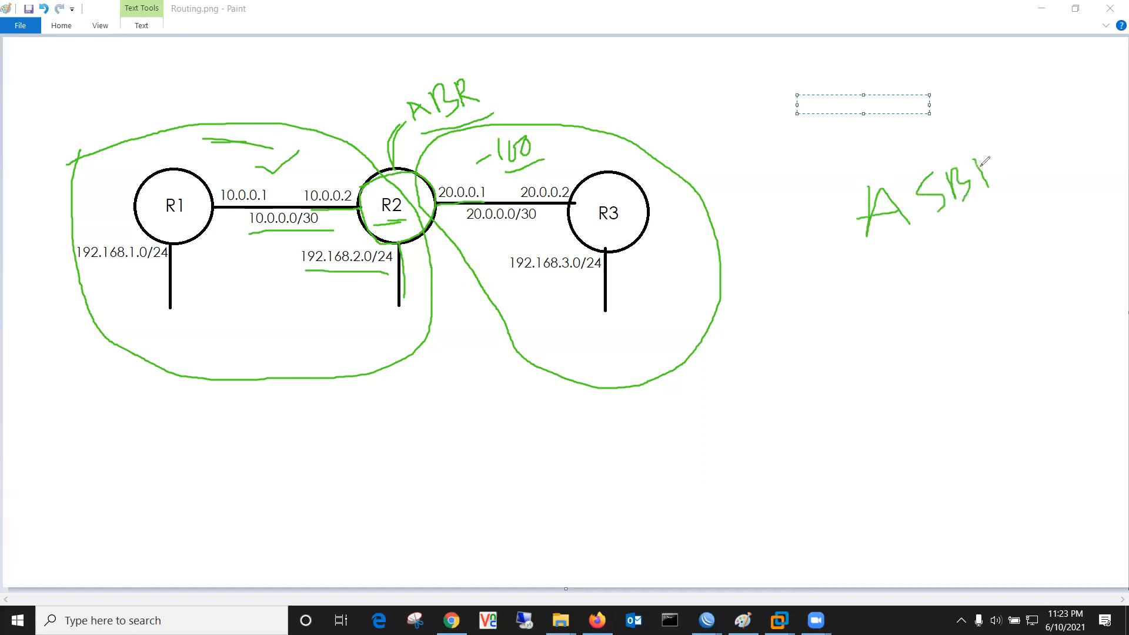
mouse_move(985, 146)
left_mouse_down()
mouse_move(988, 172)
mouse_move(1048, 191)
left_mouse_up()
Step: Draw an EIGRP cloud below R2 and R3 and connect it to R2
mouse_move(578, 390)
left_mouse_down()
mouse_move(627, 429)
mouse_move(358, 446)
mouse_move(522, 388)
mouse_move(591, 417)
left_mouse_up()
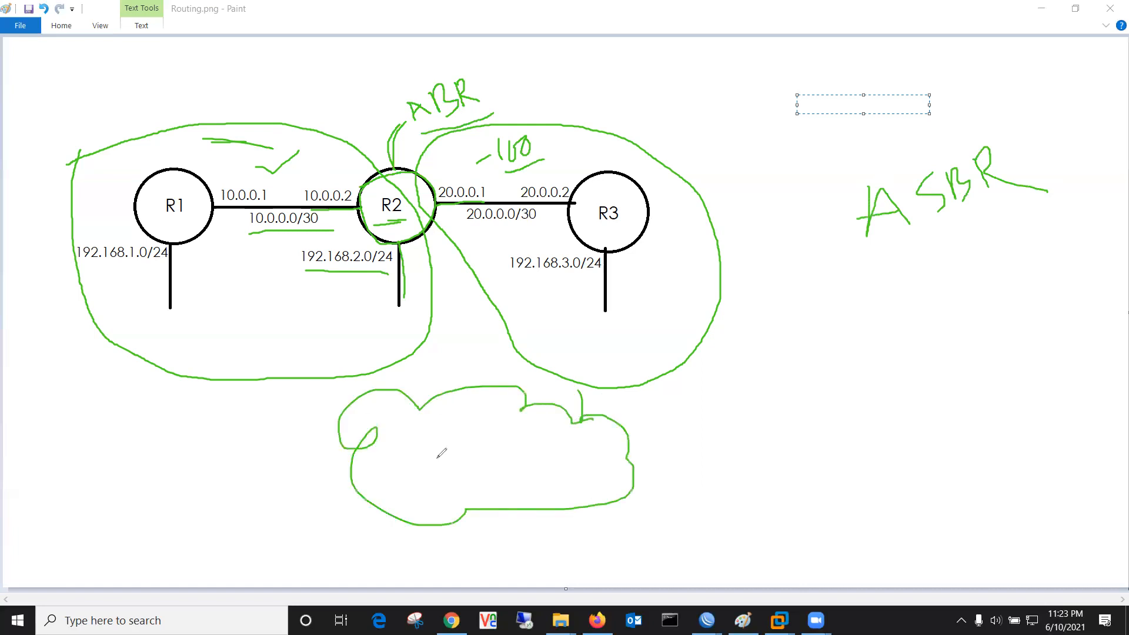
mouse_move(438, 459)
left_mouse_down()
mouse_move(482, 435)
mouse_move(479, 459)
mouse_move(492, 474)
mouse_move(514, 445)
mouse_move(536, 470)
mouse_move(579, 465)
left_mouse_up()
left_click_drag(579, 418, 580, 447)
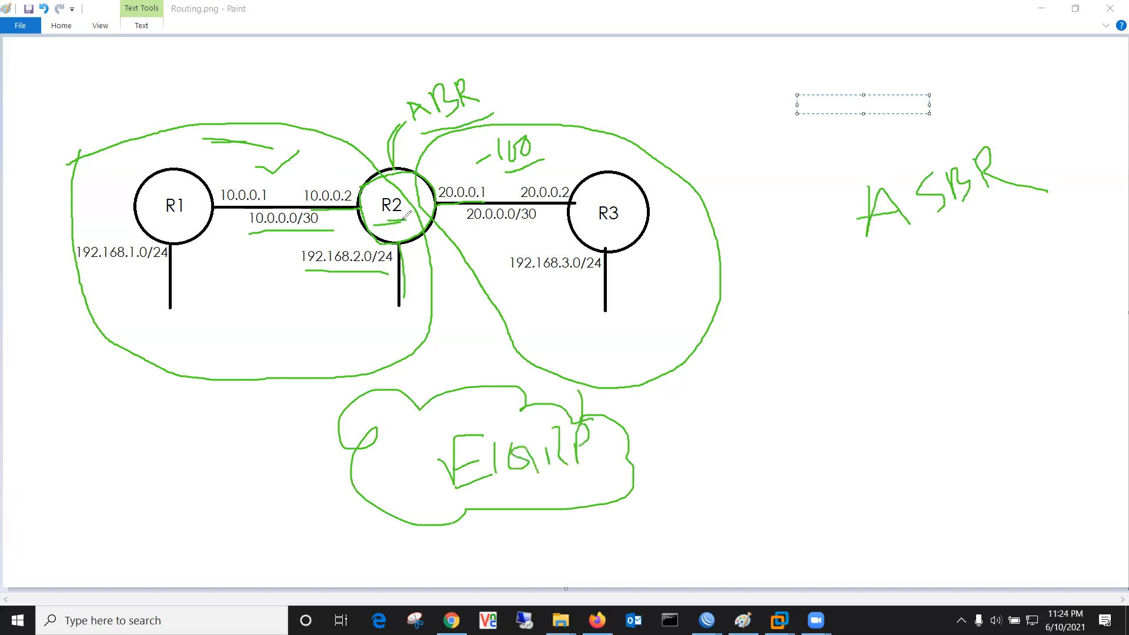
left_click_drag(472, 388, 430, 231)
Step: Underline ABR and ASBR, circle the EIGRP label, and enclose ASBR in a loop
left_click_drag(419, 133, 482, 103)
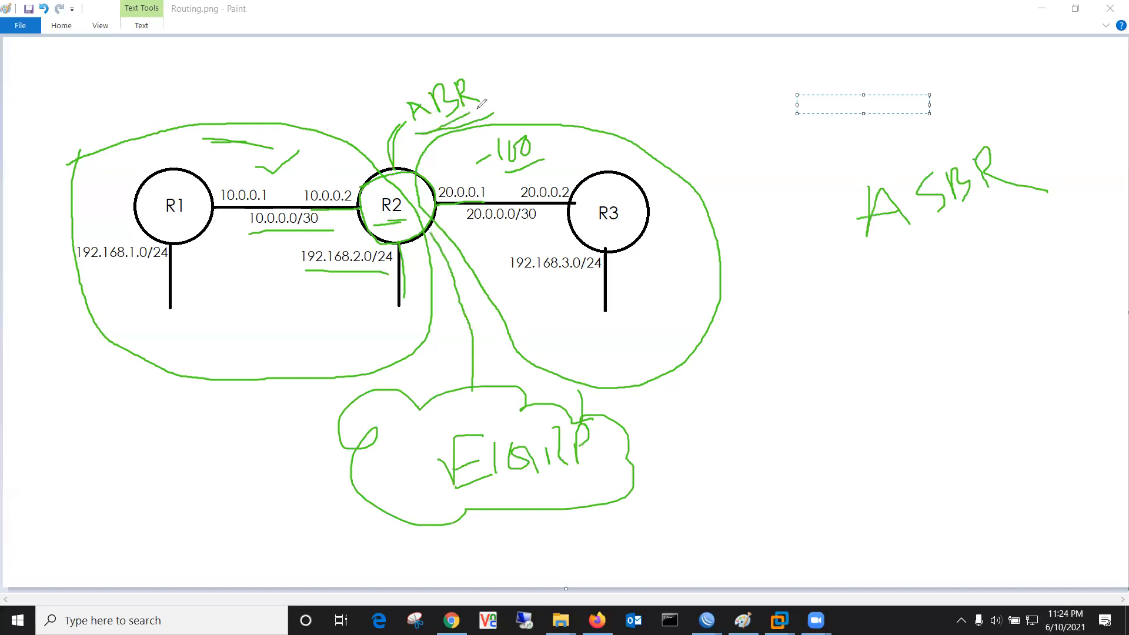
left_click_drag(893, 259, 1091, 170)
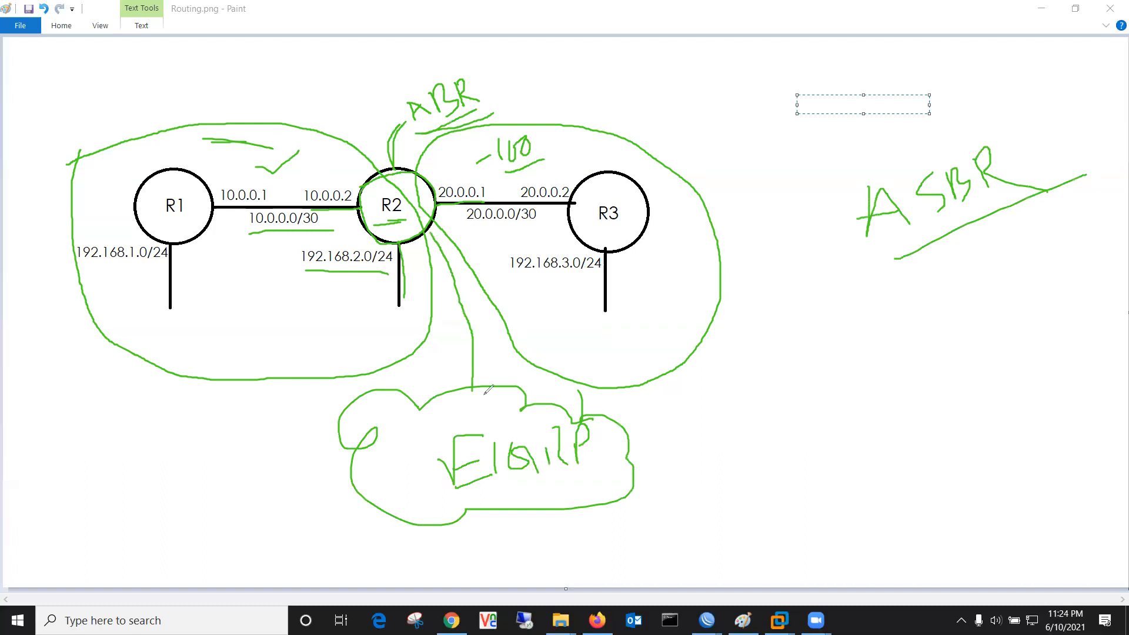
mouse_move(446, 432)
left_mouse_down()
mouse_move(570, 503)
mouse_move(385, 470)
mouse_move(394, 450)
left_mouse_up()
left_click_drag(888, 261, 1081, 190)
mouse_move(1011, 110)
left_mouse_down()
mouse_move(856, 297)
mouse_move(903, 273)
left_mouse_up()
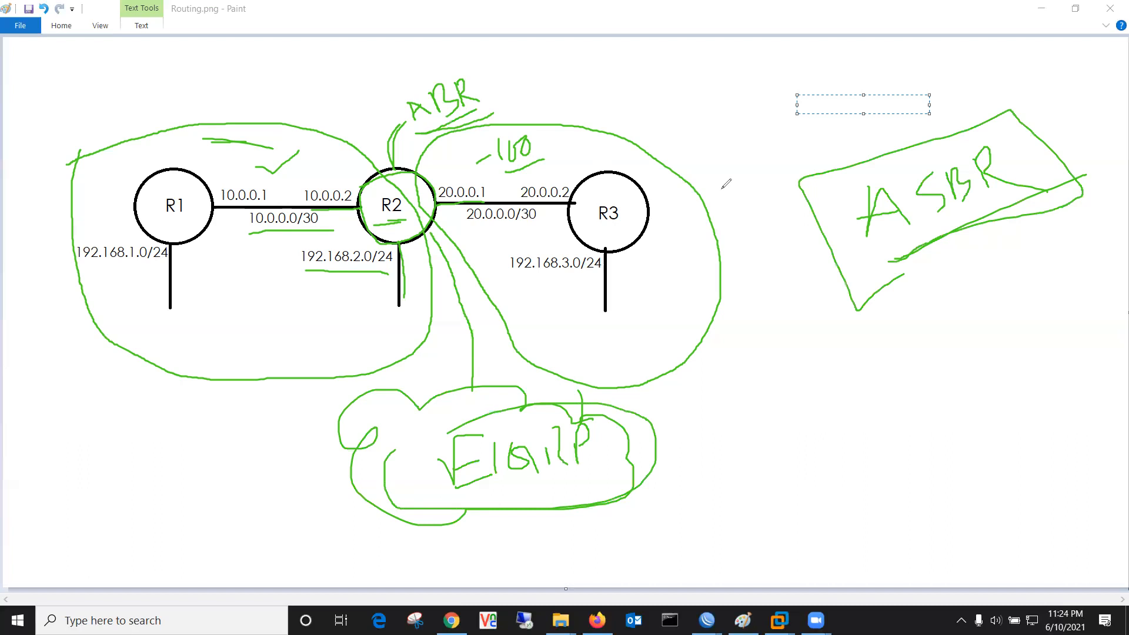
Step: Clear all annotations, then loop R1 up to R2 and loop R3 with R2's LAN
key("e")
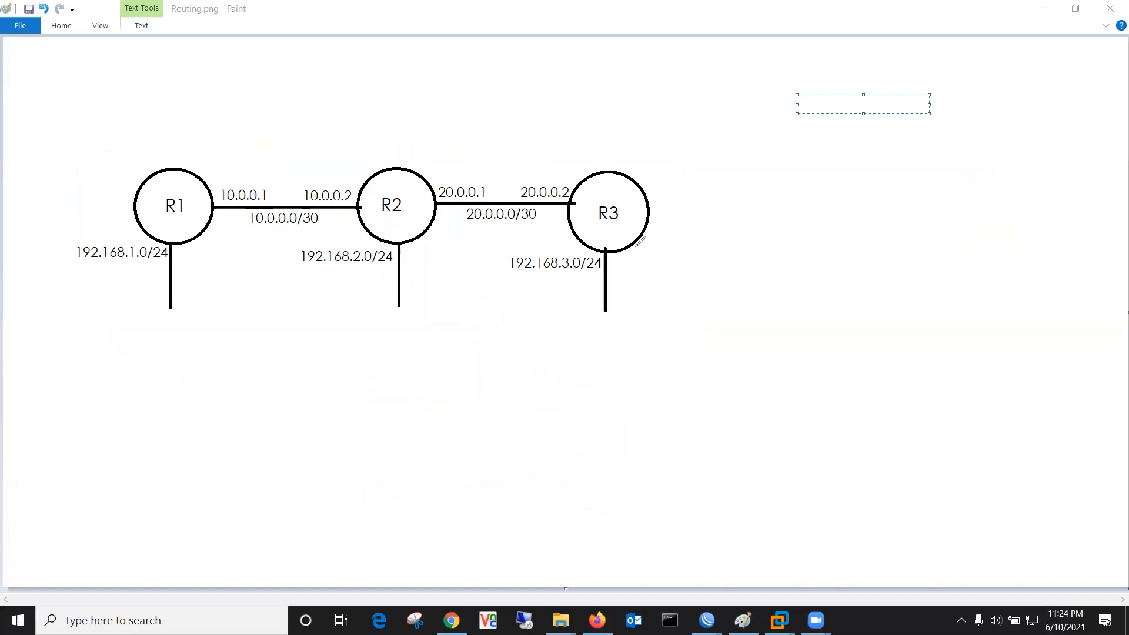
left_click(576, 90)
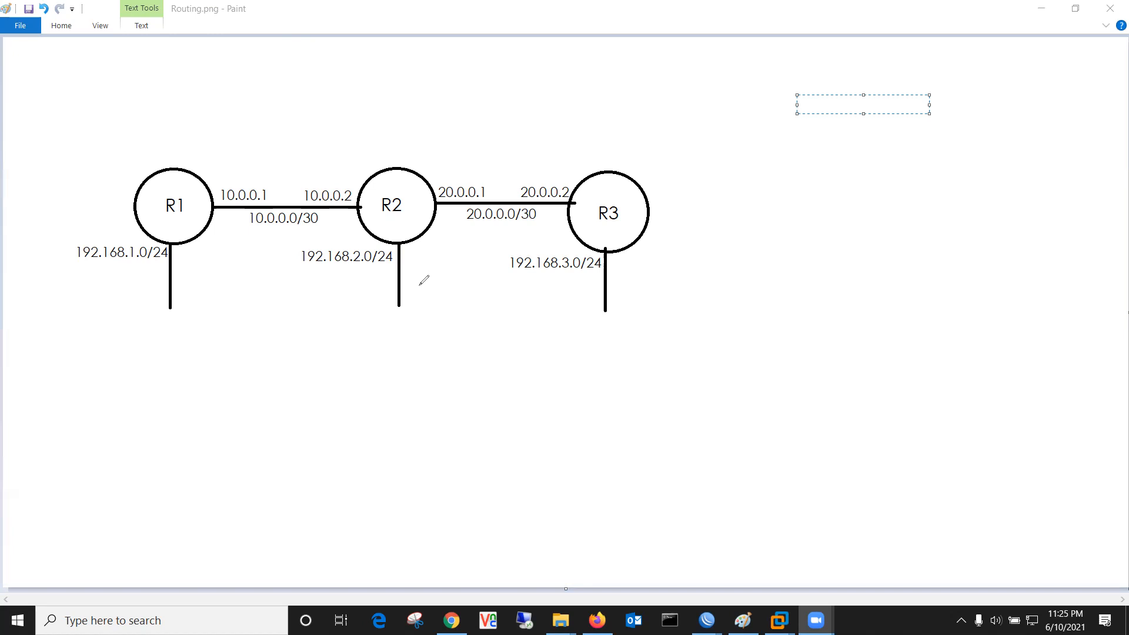
mouse_move(94, 148)
left_mouse_down()
mouse_move(291, 122)
mouse_move(389, 193)
mouse_move(328, 232)
mouse_move(218, 348)
mouse_move(111, 289)
mouse_move(104, 204)
mouse_move(121, 130)
left_mouse_up()
mouse_move(310, 360)
left_mouse_down()
mouse_move(301, 265)
mouse_move(325, 239)
mouse_move(388, 232)
mouse_move(497, 136)
mouse_move(743, 175)
left_mouse_up()
mouse_move(698, 345)
left_mouse_down()
mouse_move(307, 371)
mouse_move(305, 325)
left_mouse_up()
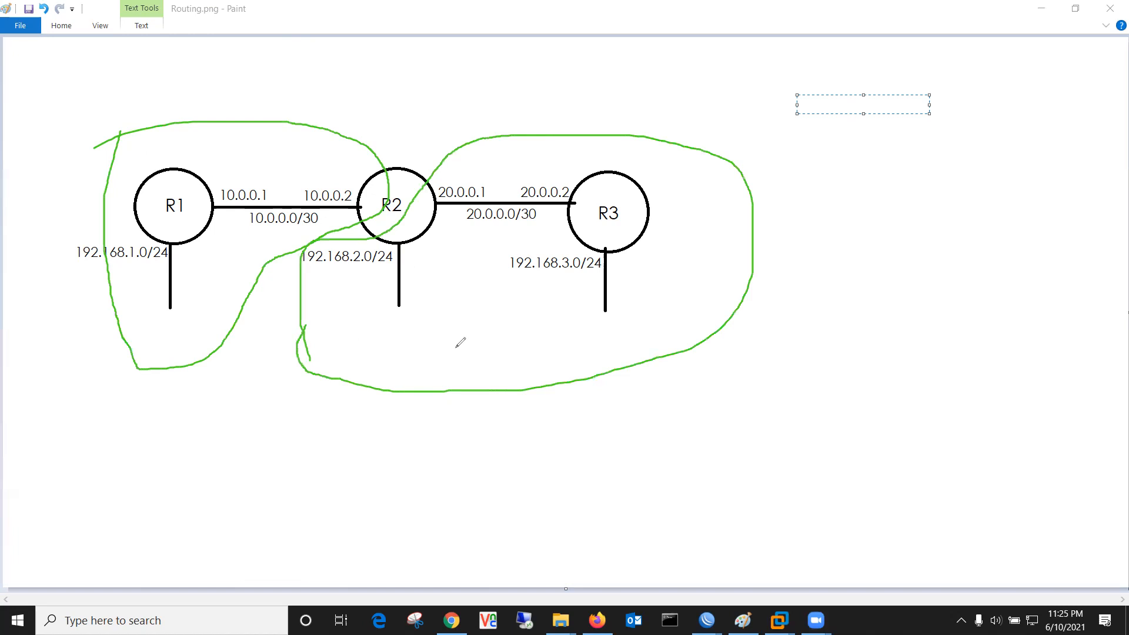